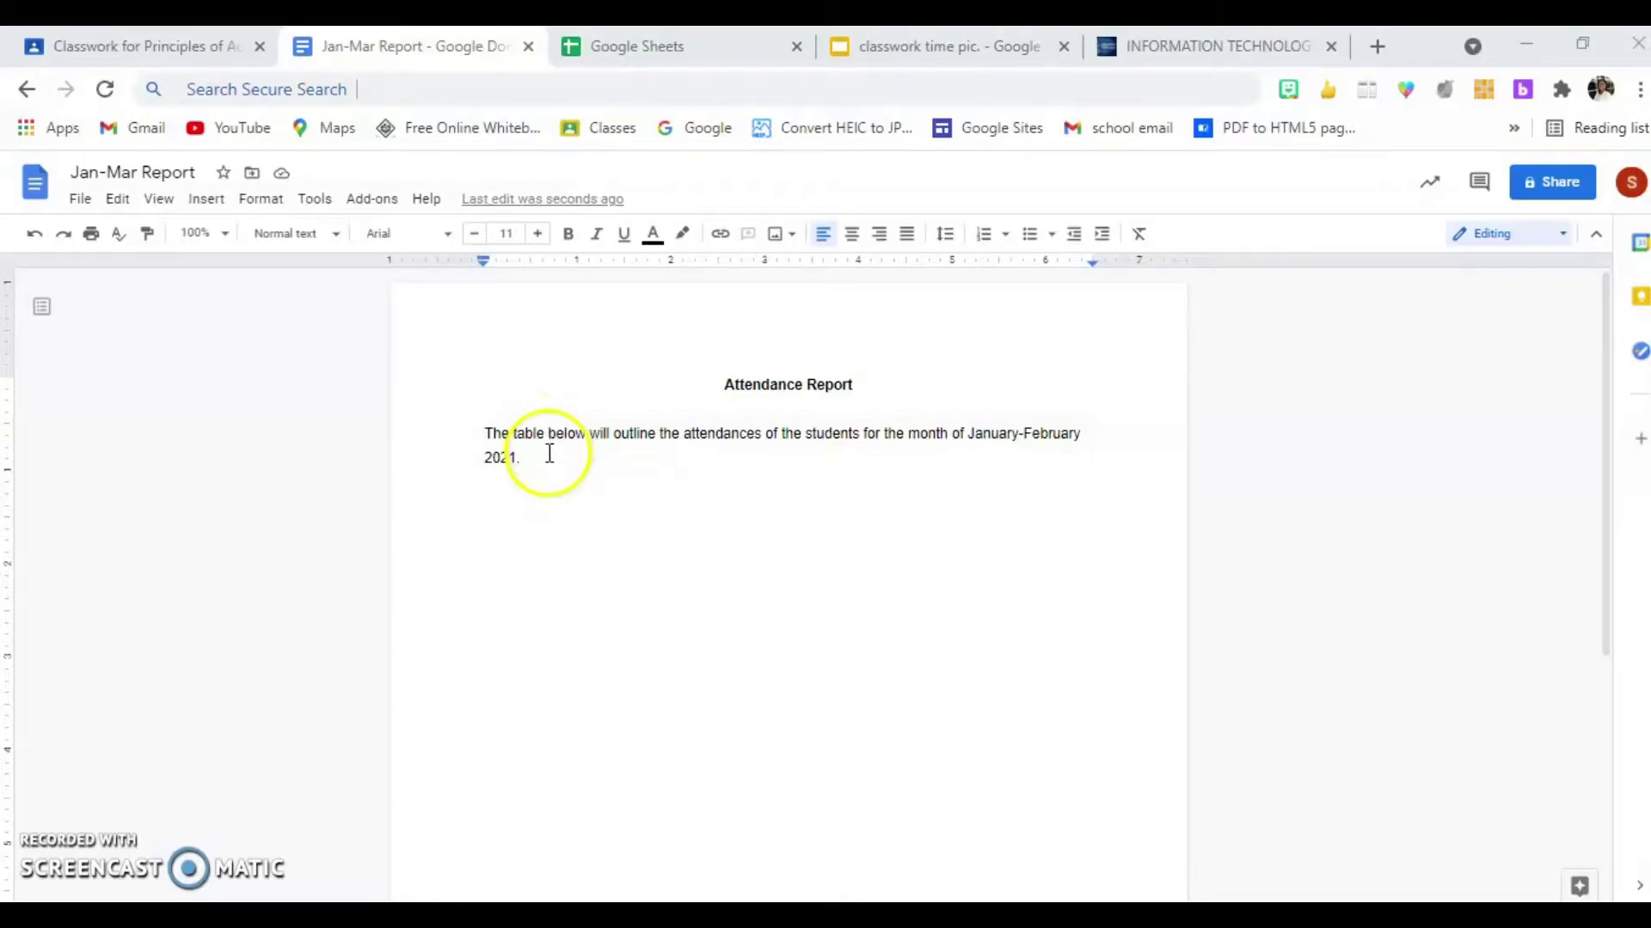
Step: Add a blank line after the sentence ending in "2021." in the Attendance Report
click(549, 454)
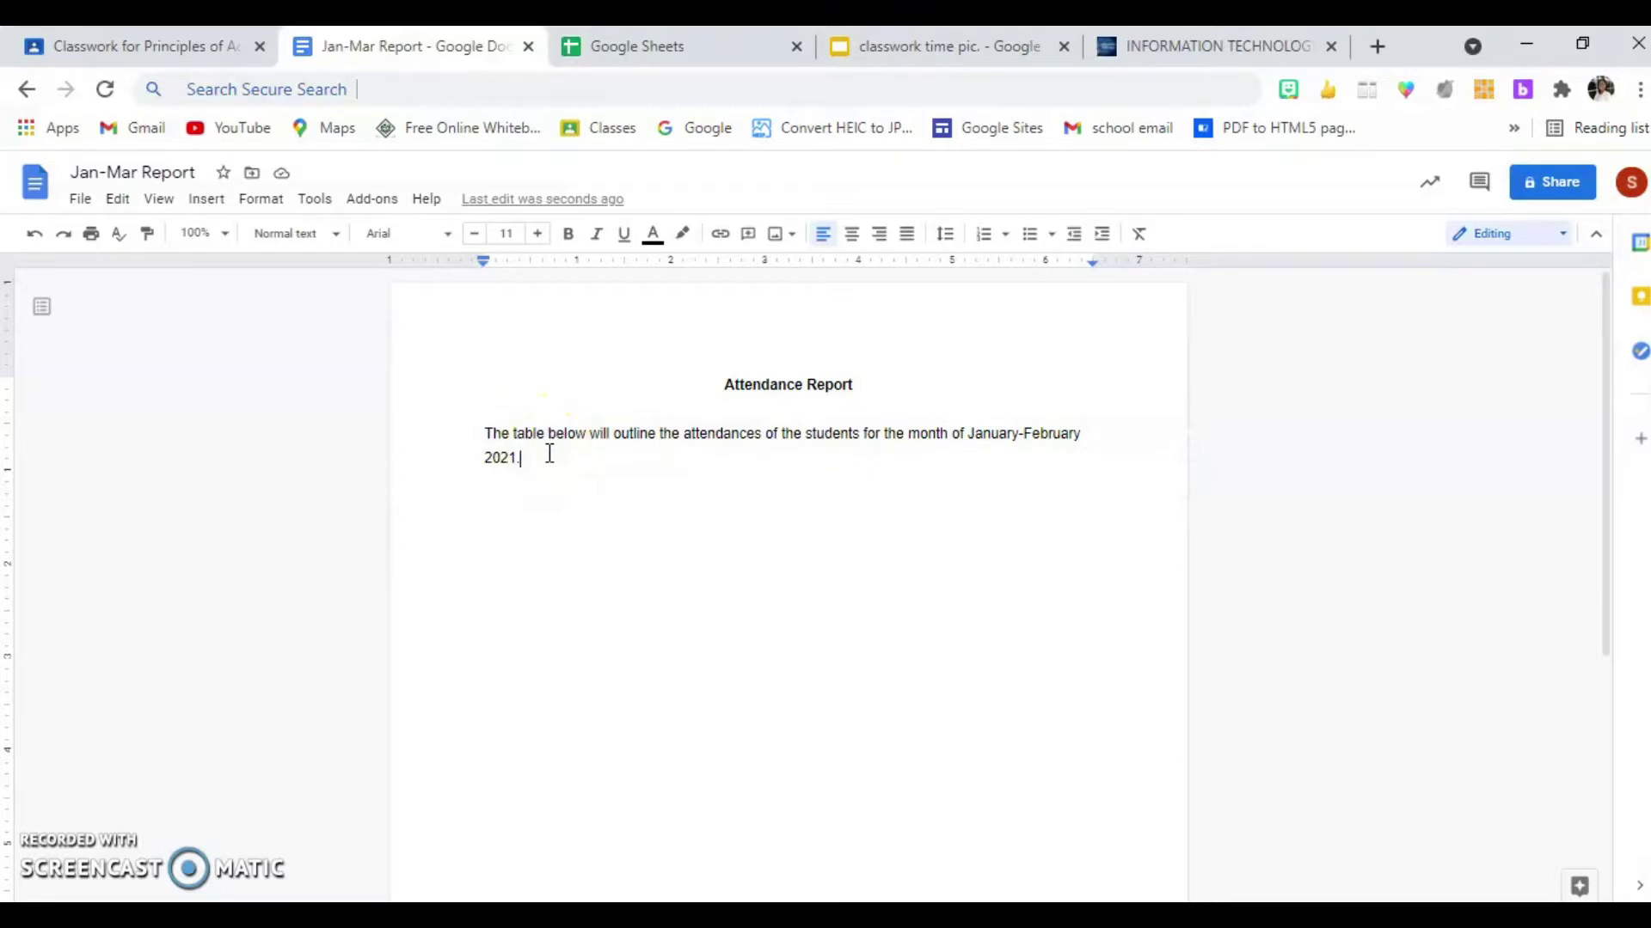
key(Return)
key(Return)
click(191, 205)
Step: Insert a sample Points scored column chart from Insert > Chart > Column and select it
mouse_move(225, 326)
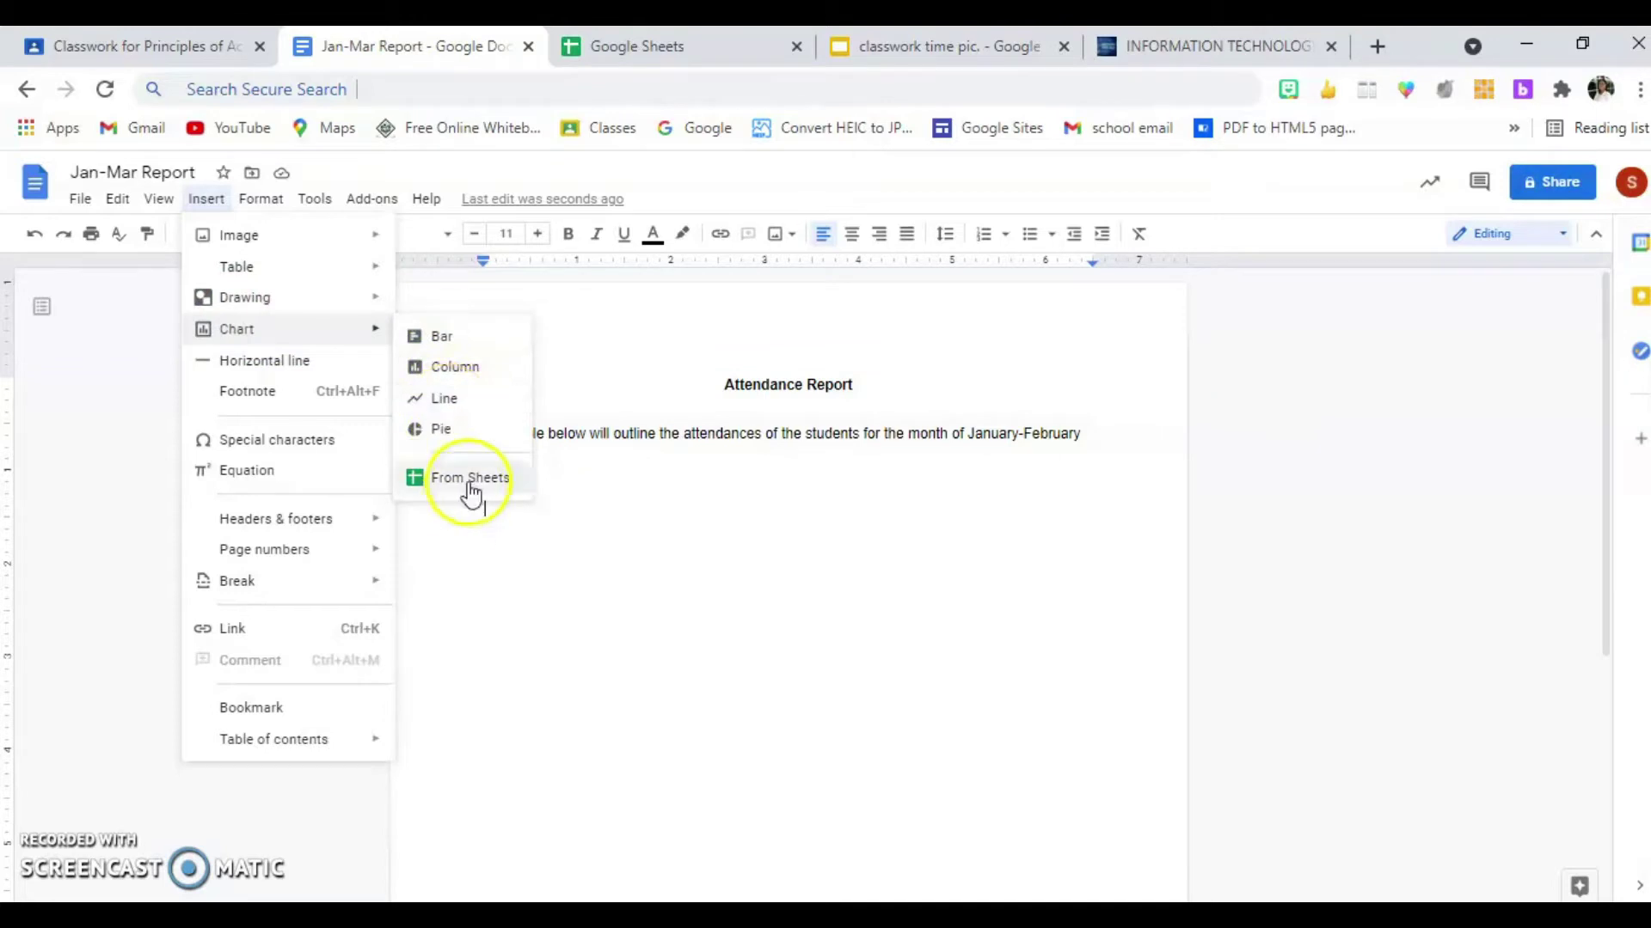
click(465, 379)
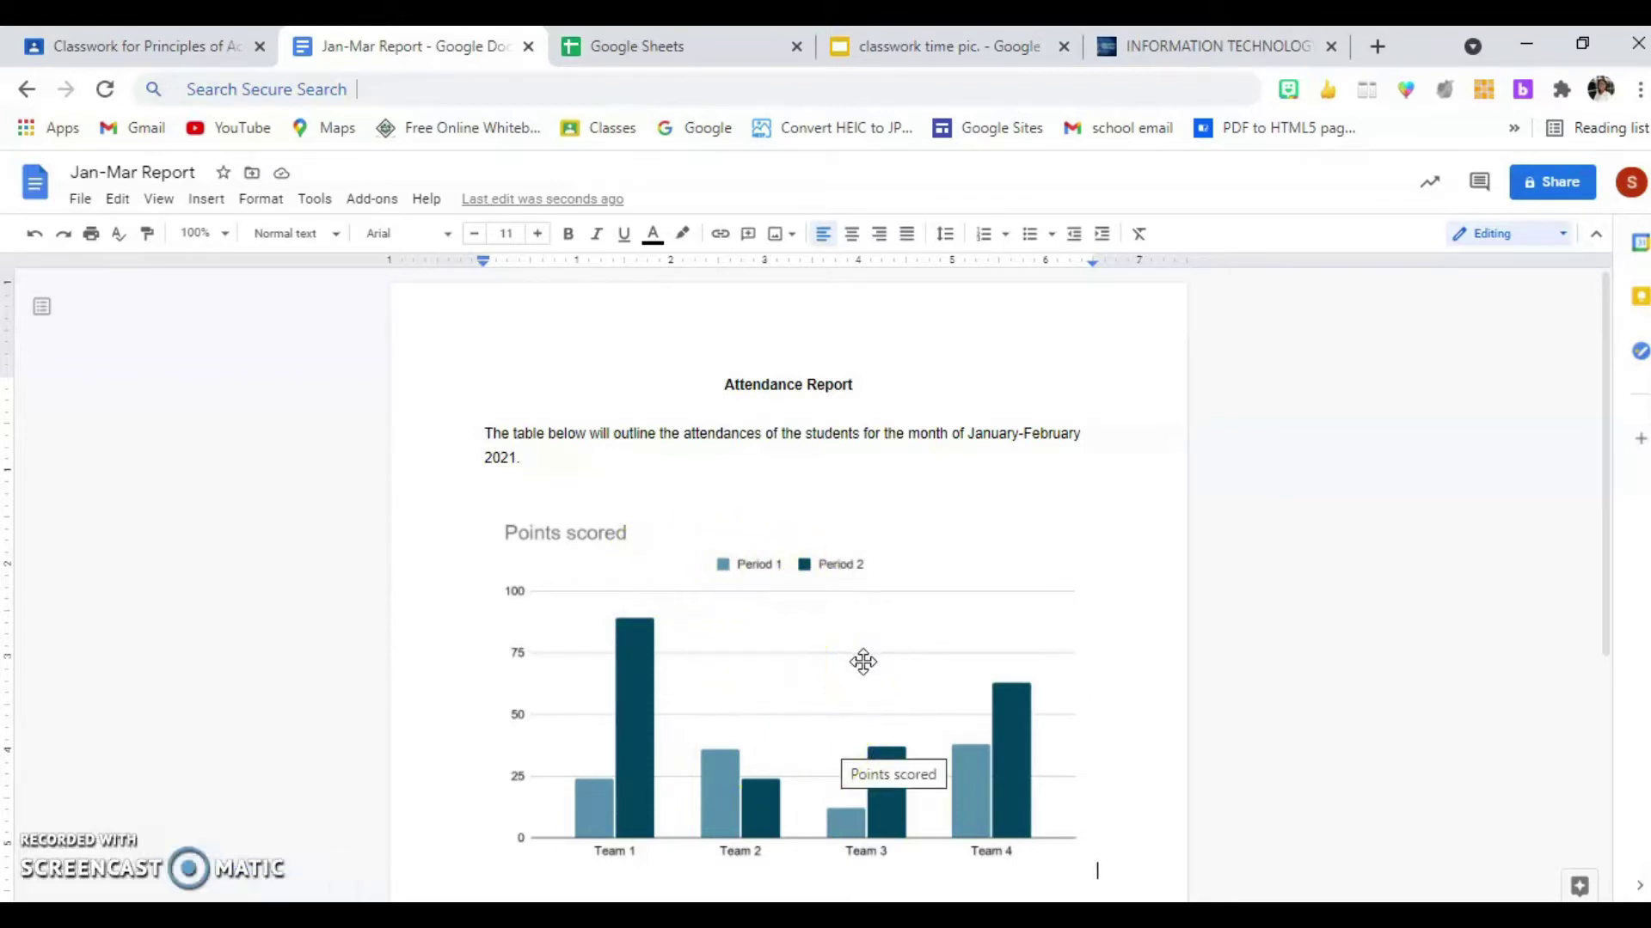
click(892, 632)
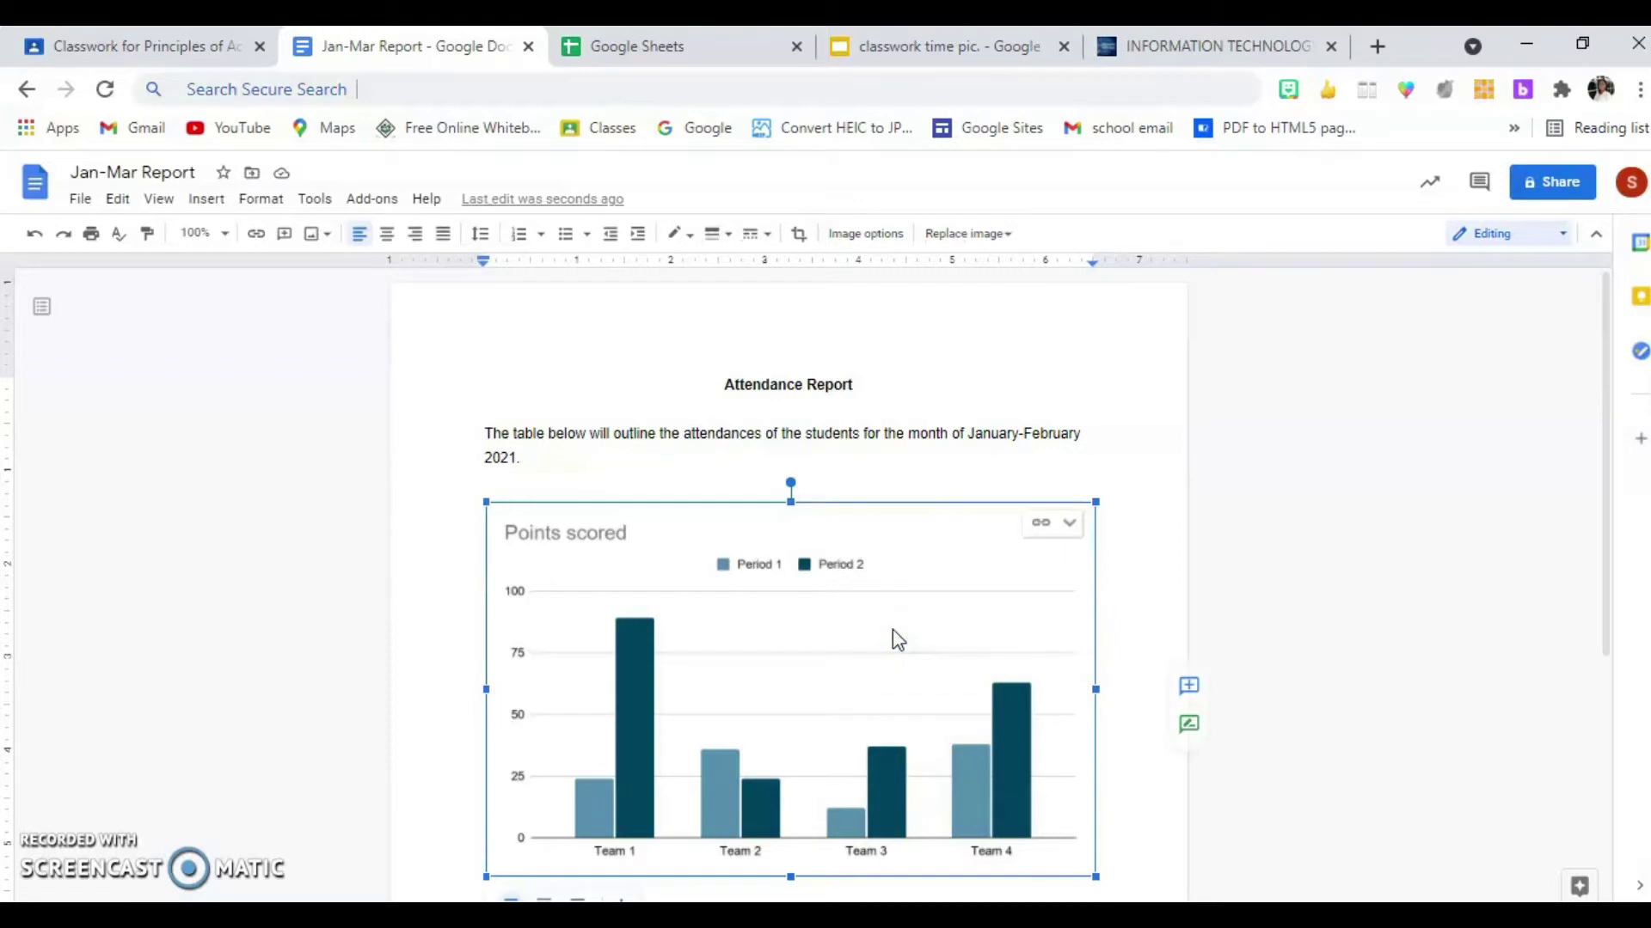
Step: Open the linked chart's source spreadsheet from its options menu
click(1067, 528)
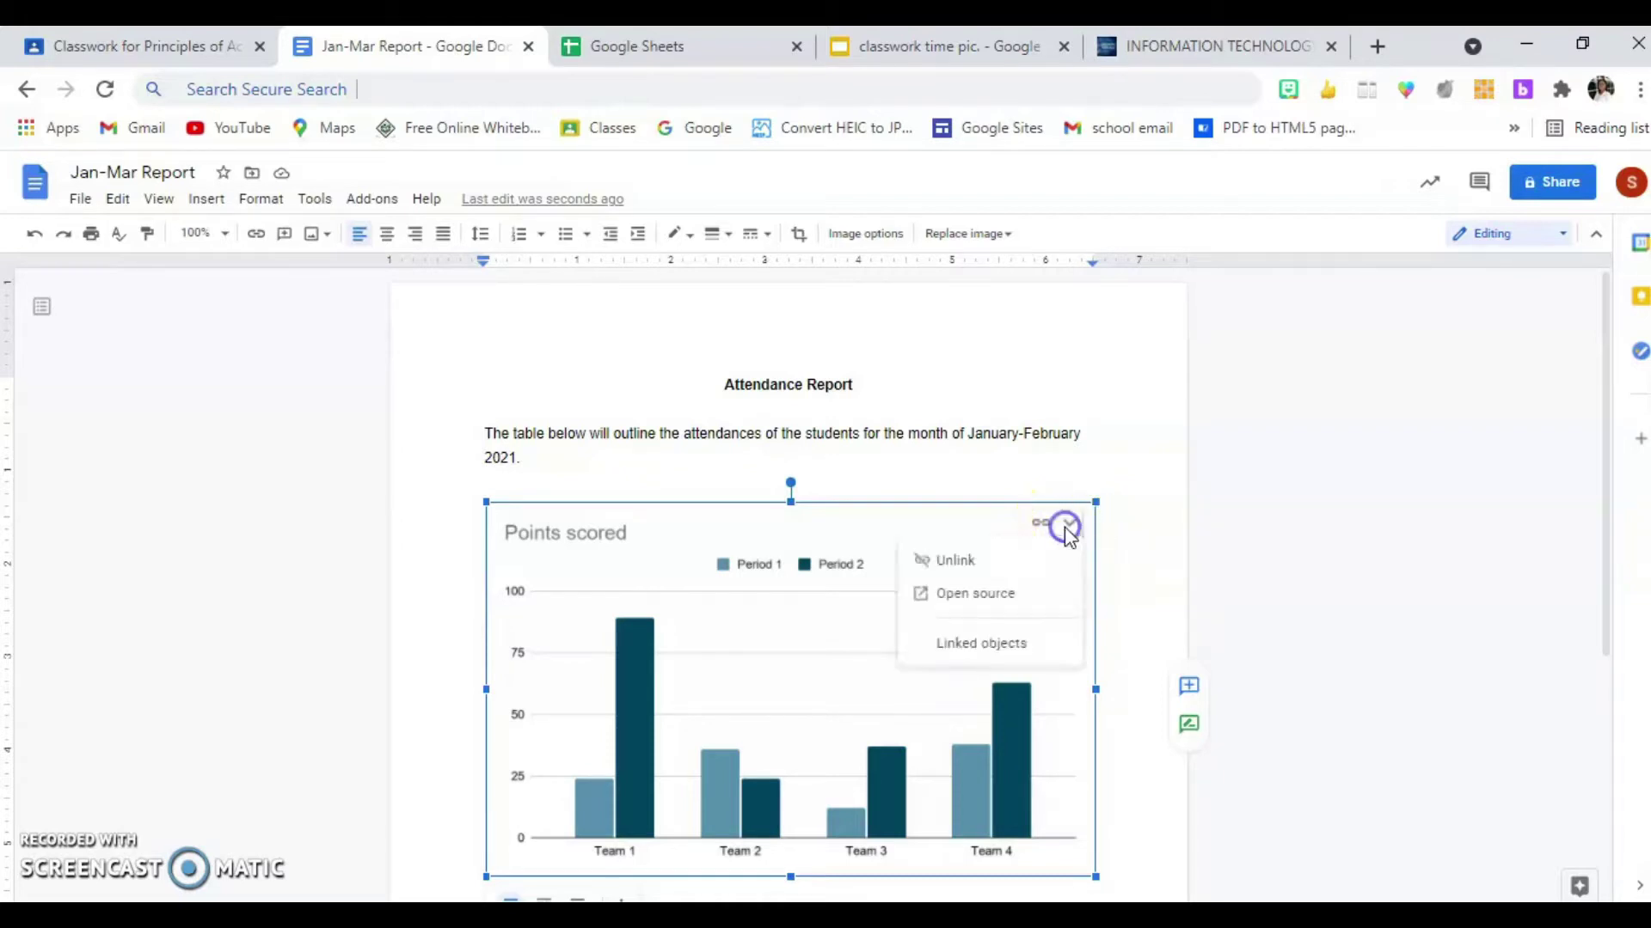
click(955, 602)
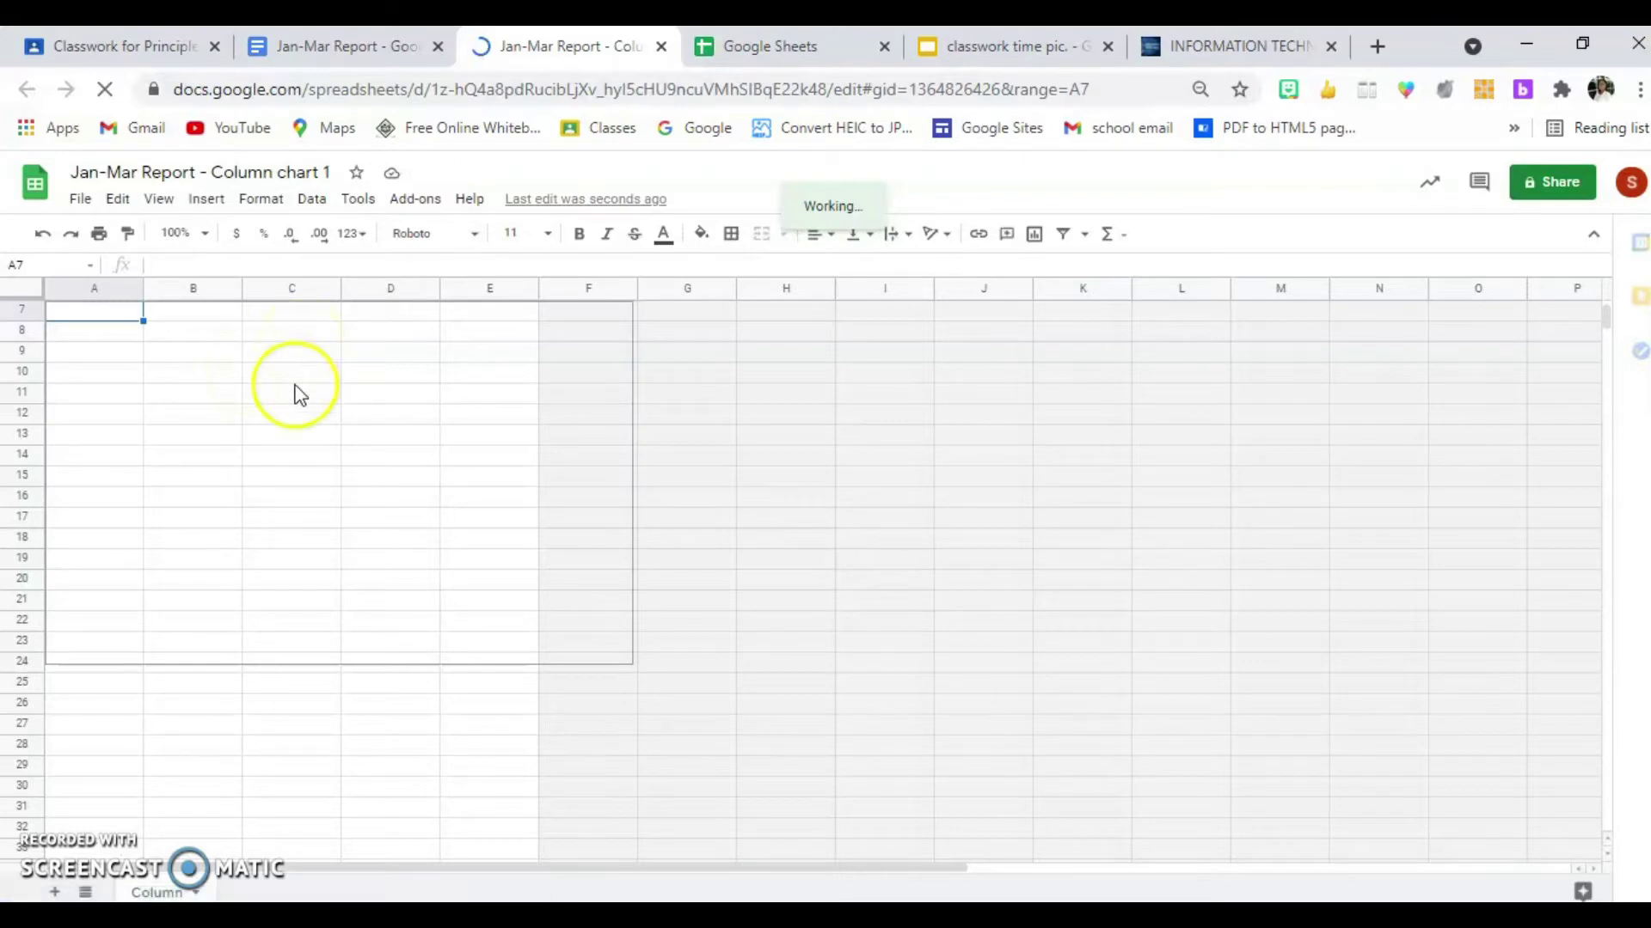
Step: Scroll up in 'Jan-Mar Report - Column chart 1' to show the team data table
click(297, 415)
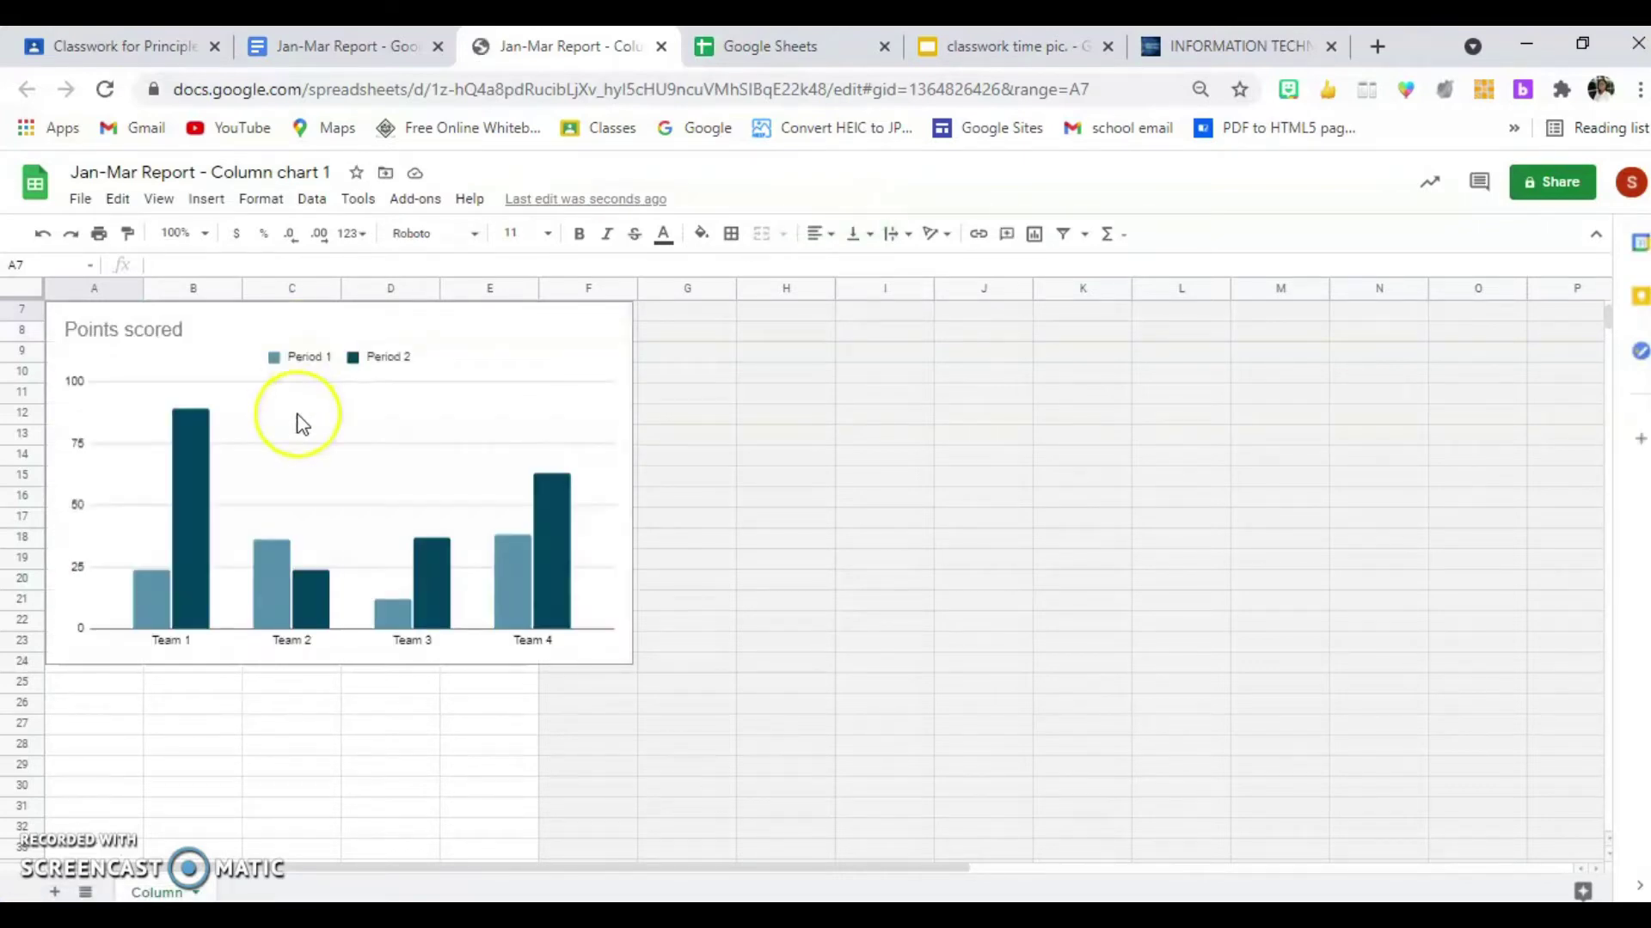
scroll(297, 420, up, 3)
click(92, 348)
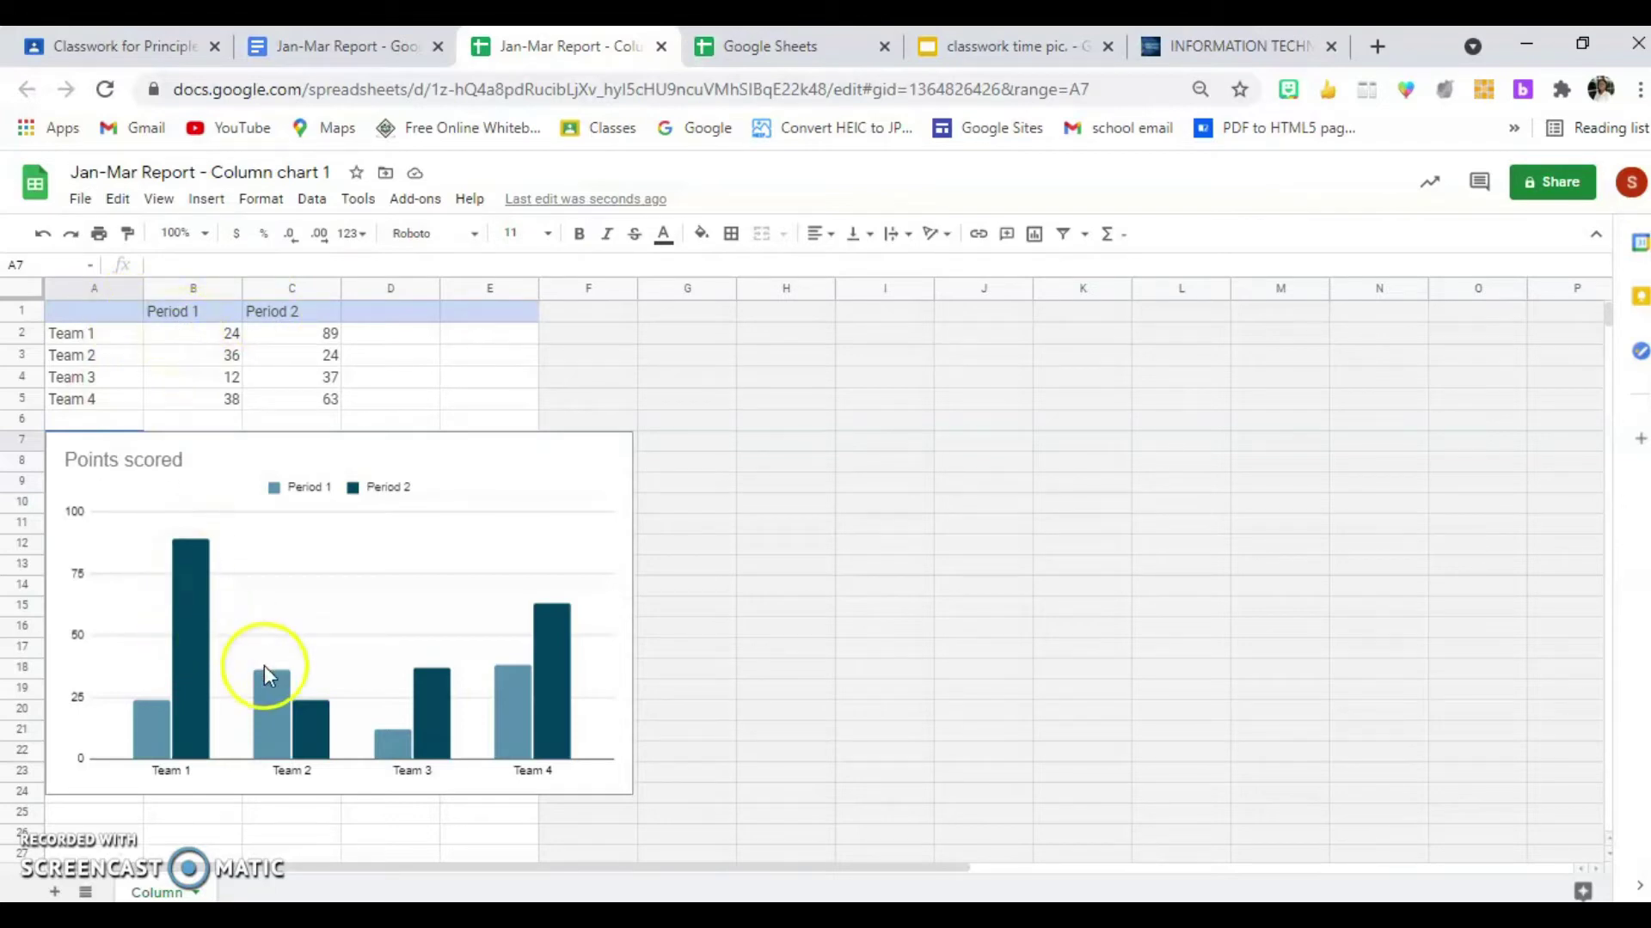
Step: Rename the Period 1 and Period 2 headers to FEMALE and MALE
click(221, 308)
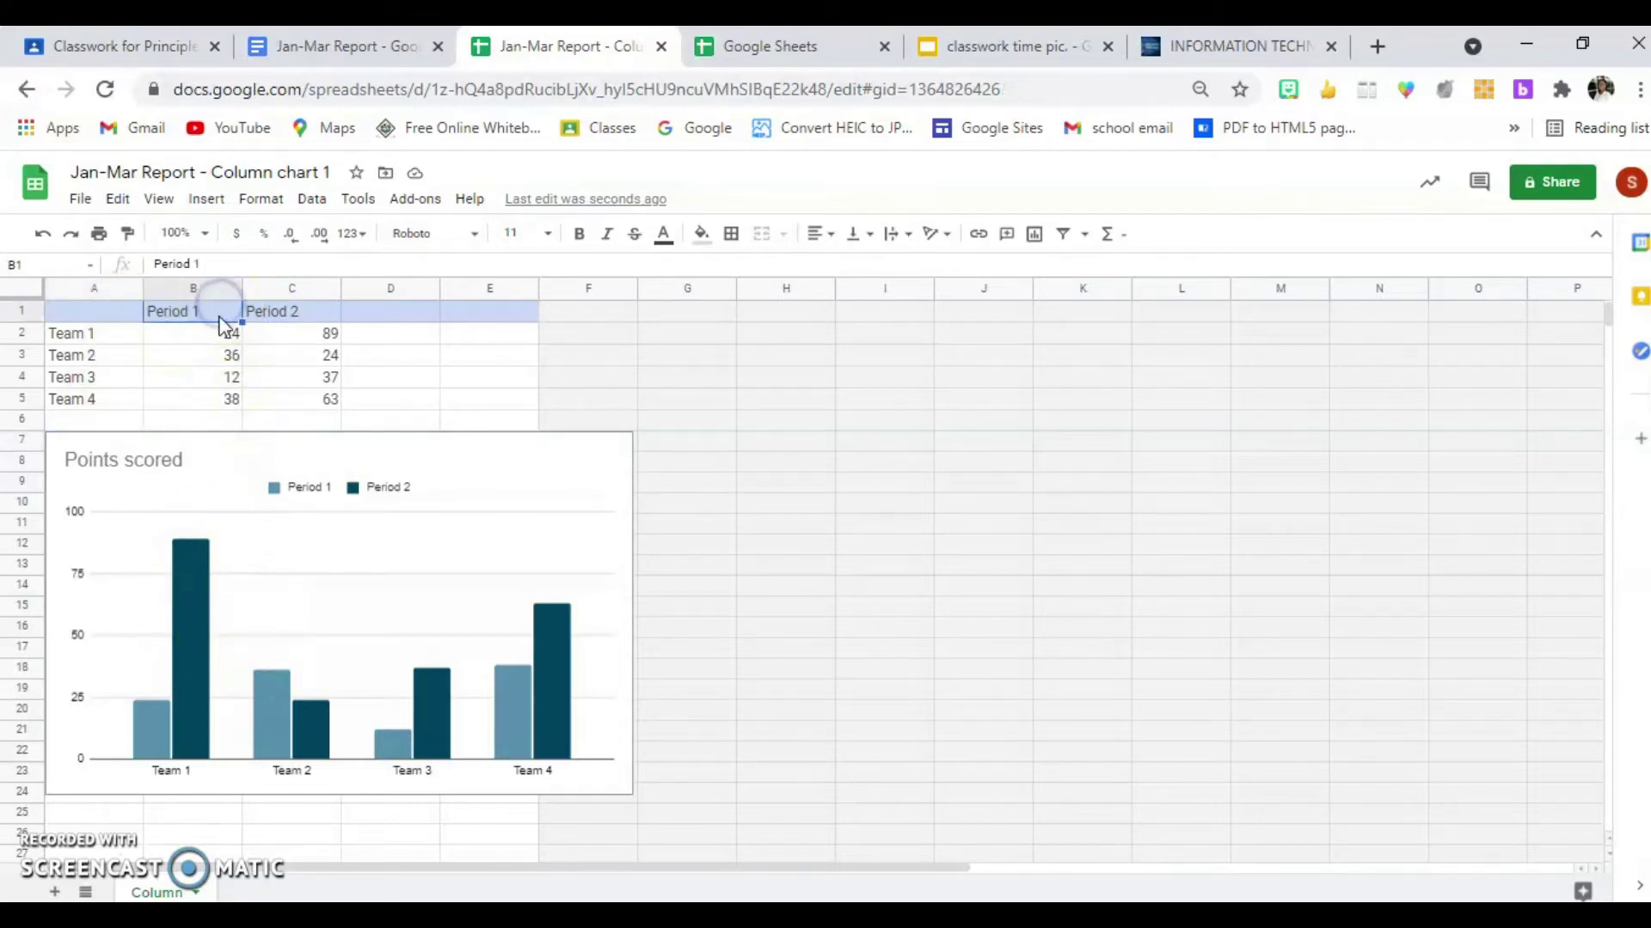
text(FEM)
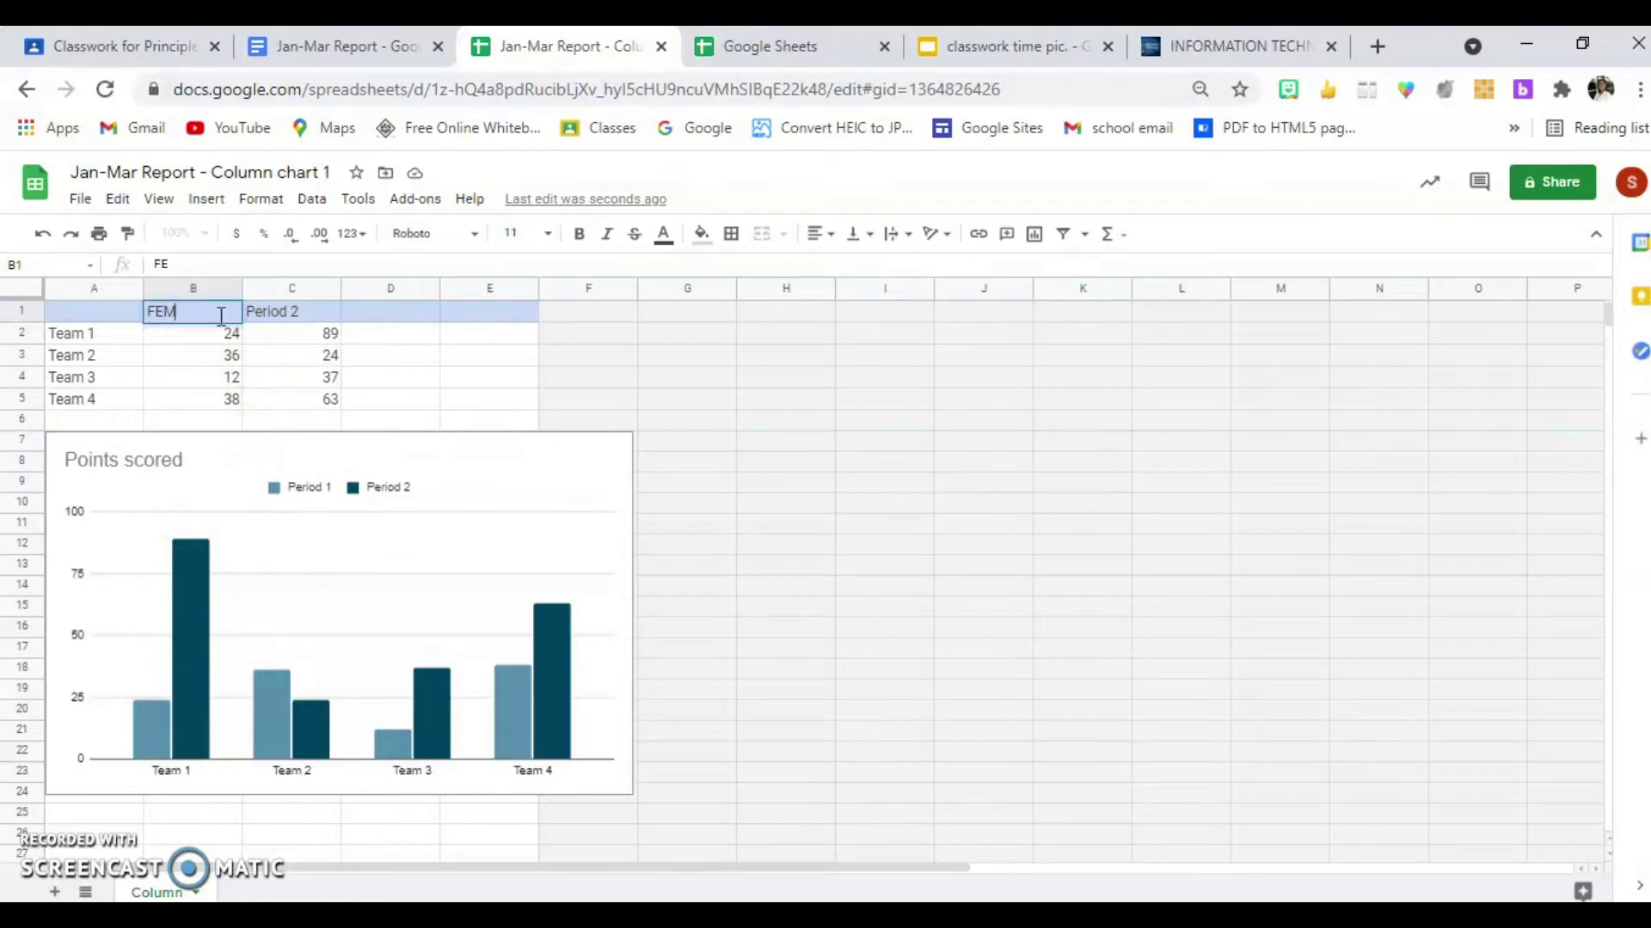
text(EALE)
key(Tab)
text(MALE)
click(180, 317)
Step: Rename the Team 1–3 row labels to JAN, FEB and MAR
click(110, 337)
text(M)
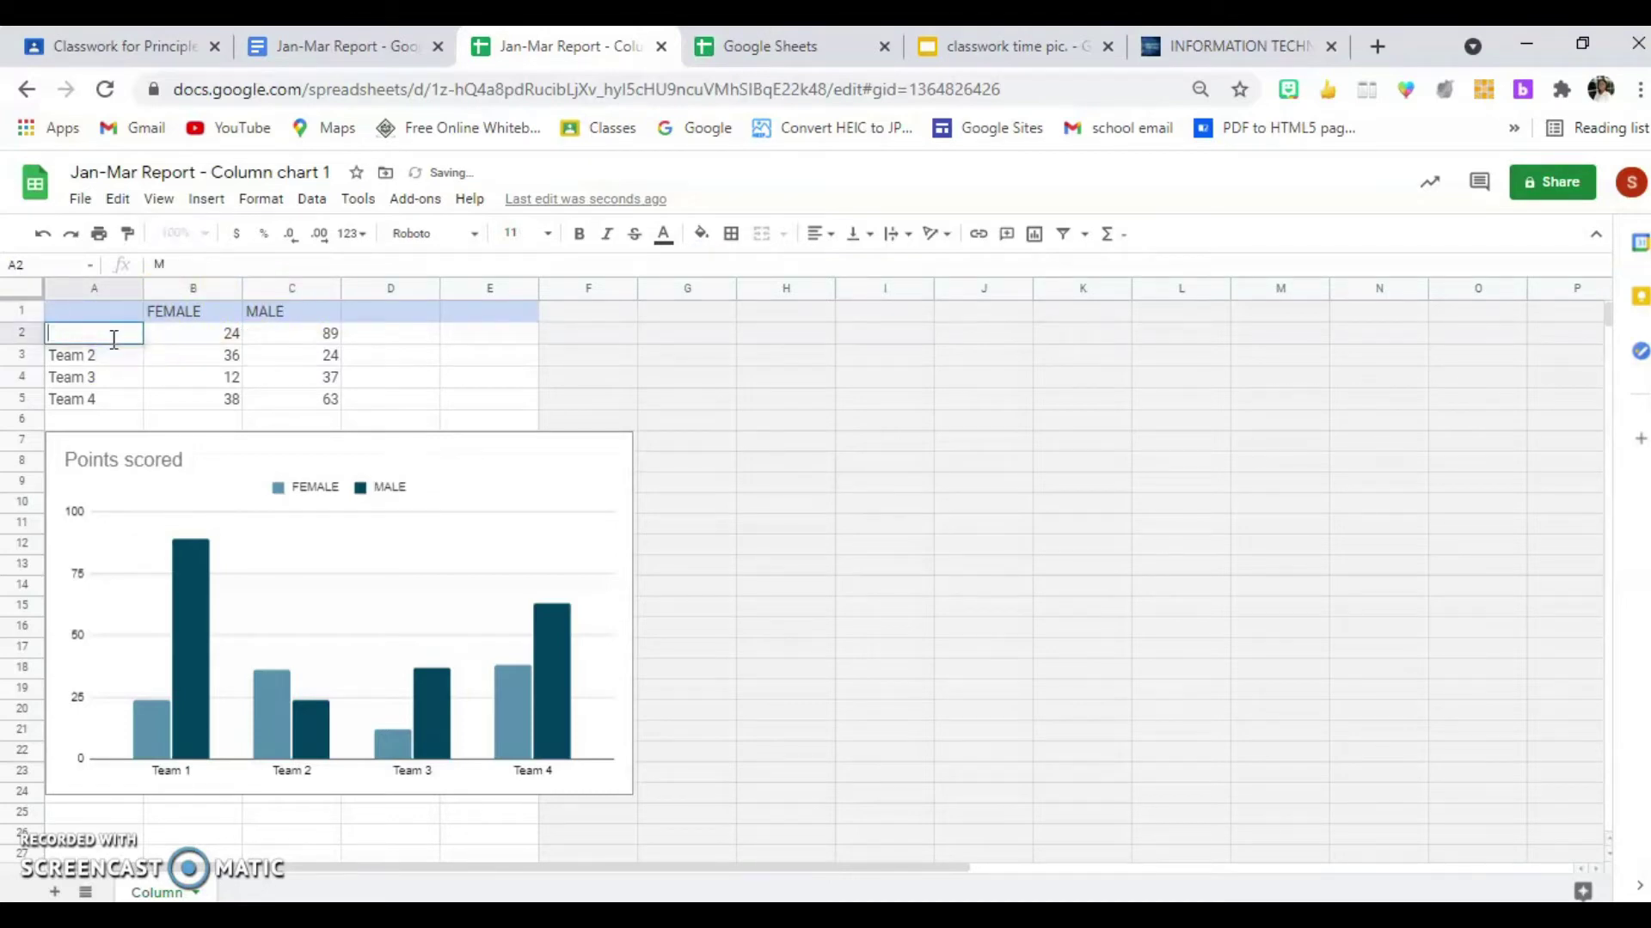
text(JAN)
key(Return)
text(FEB)
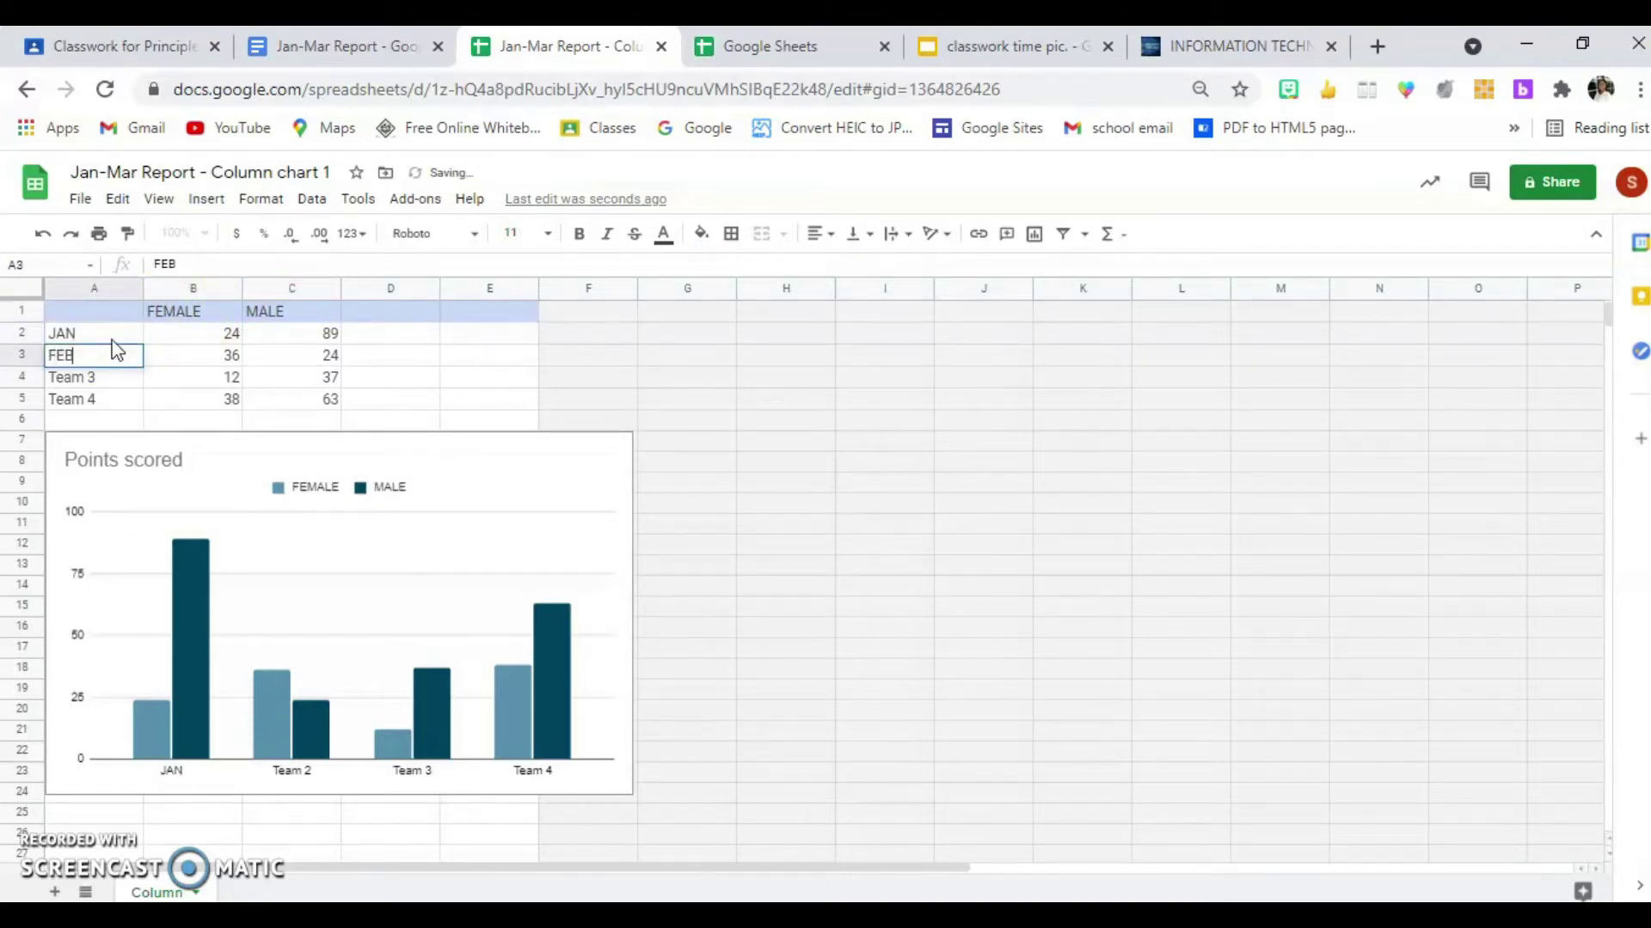
key(Return)
text(MAR)
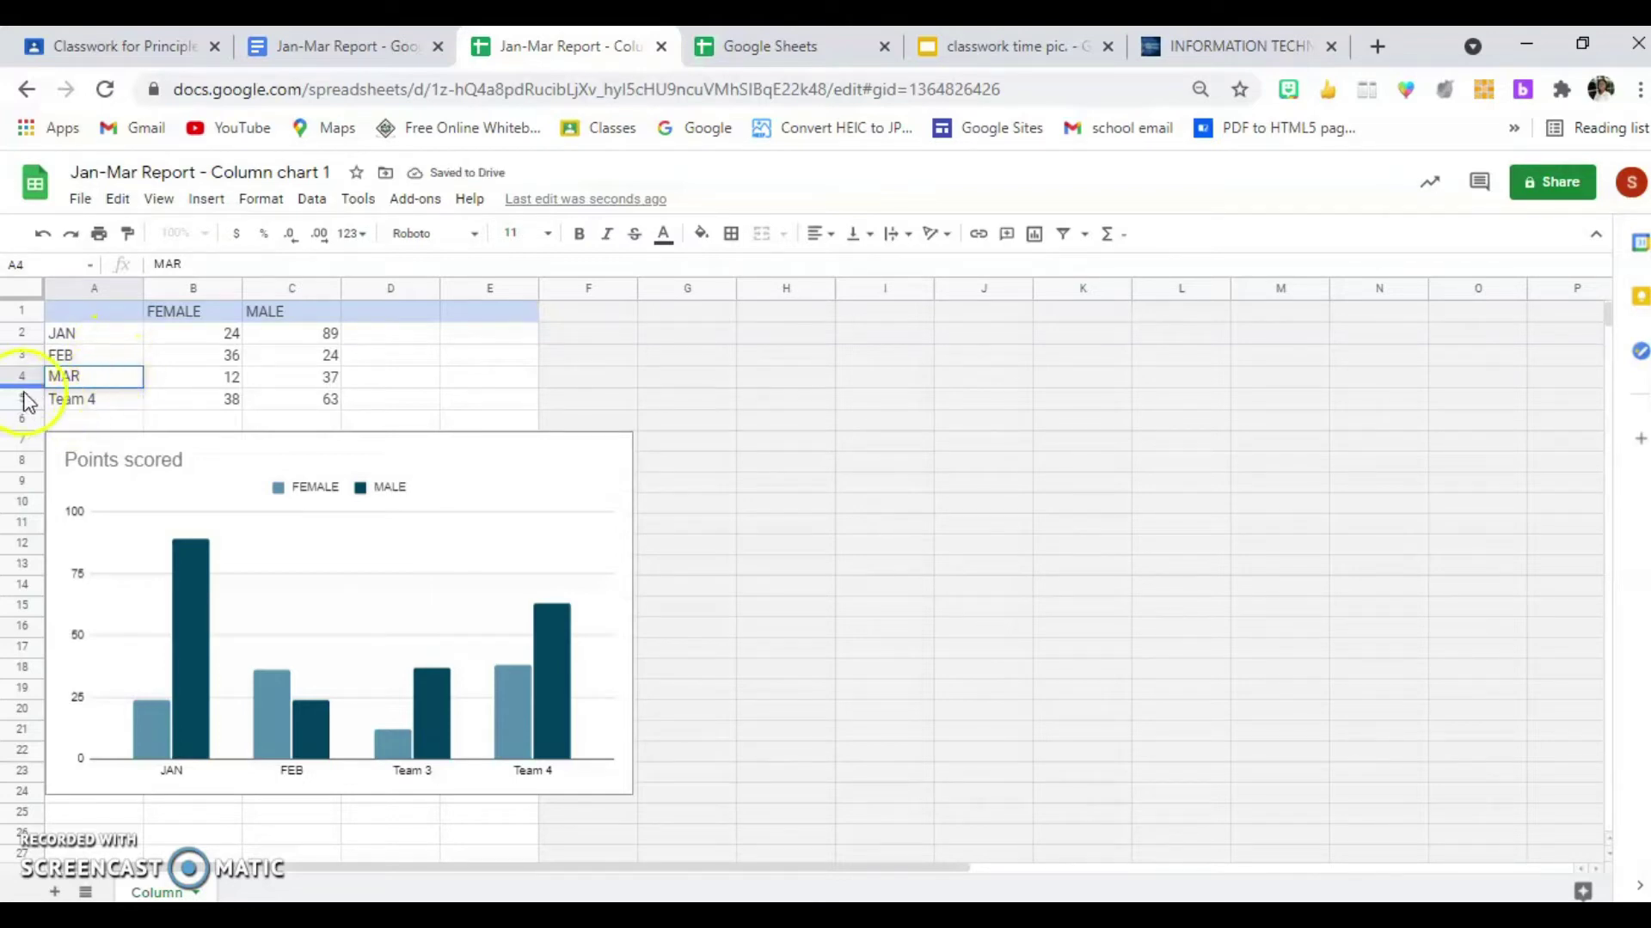
Step: Clear the Team 4 row's label and its values 38 and 63
click(76, 403)
key(Delete)
key(Right)
key(Delete)
key(Right)
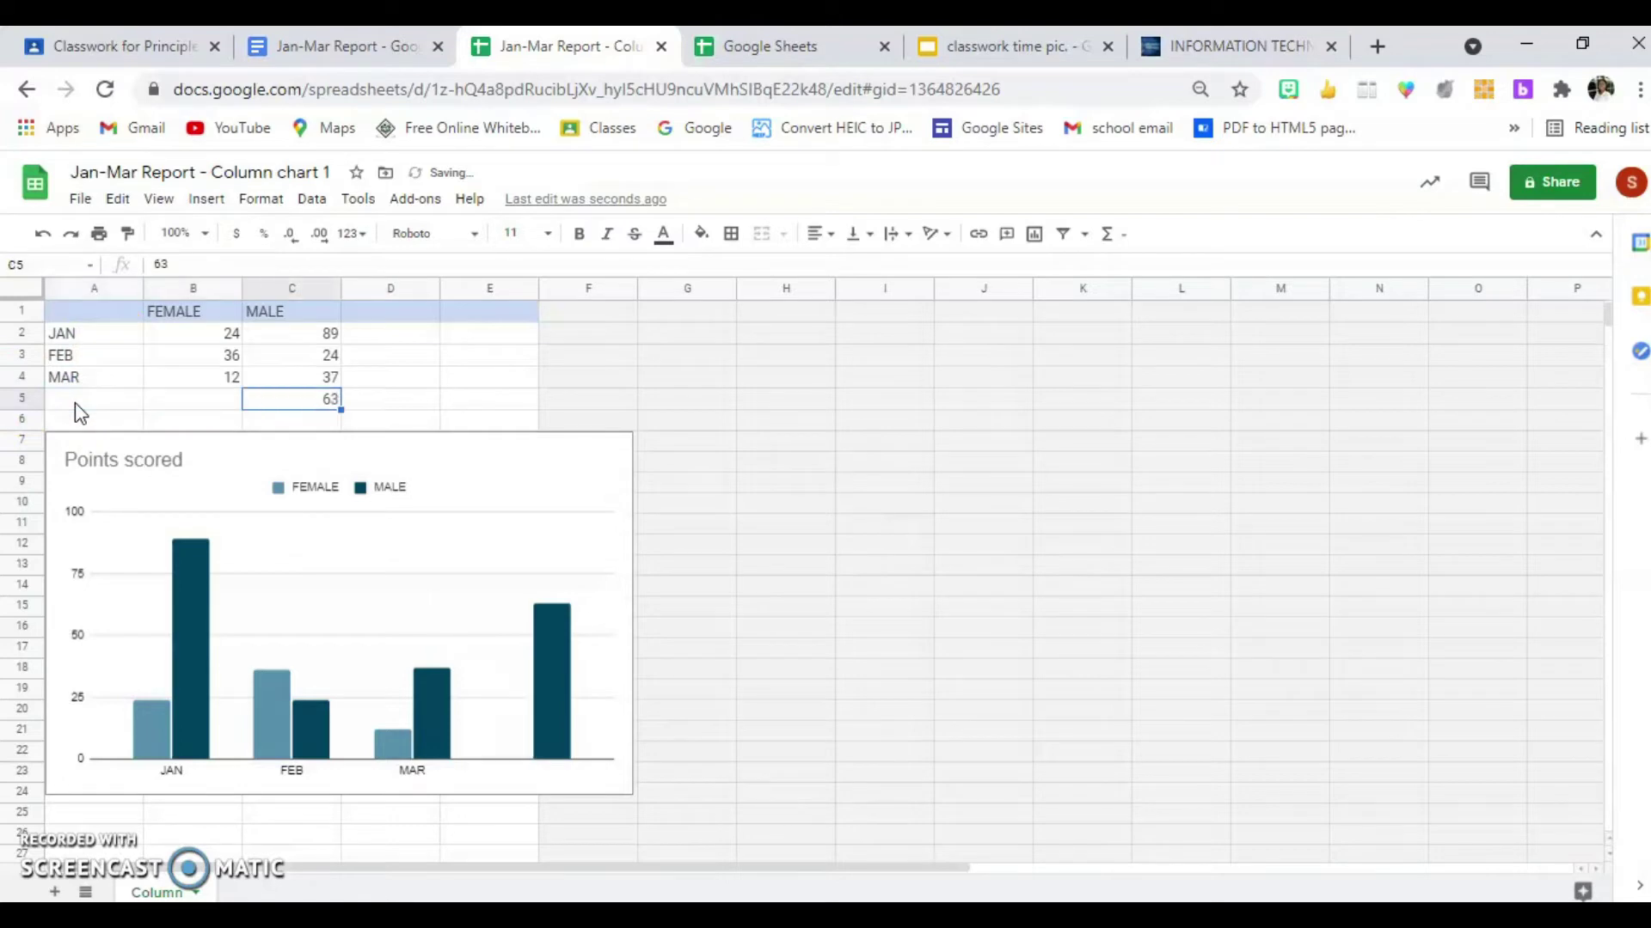
key(Delete)
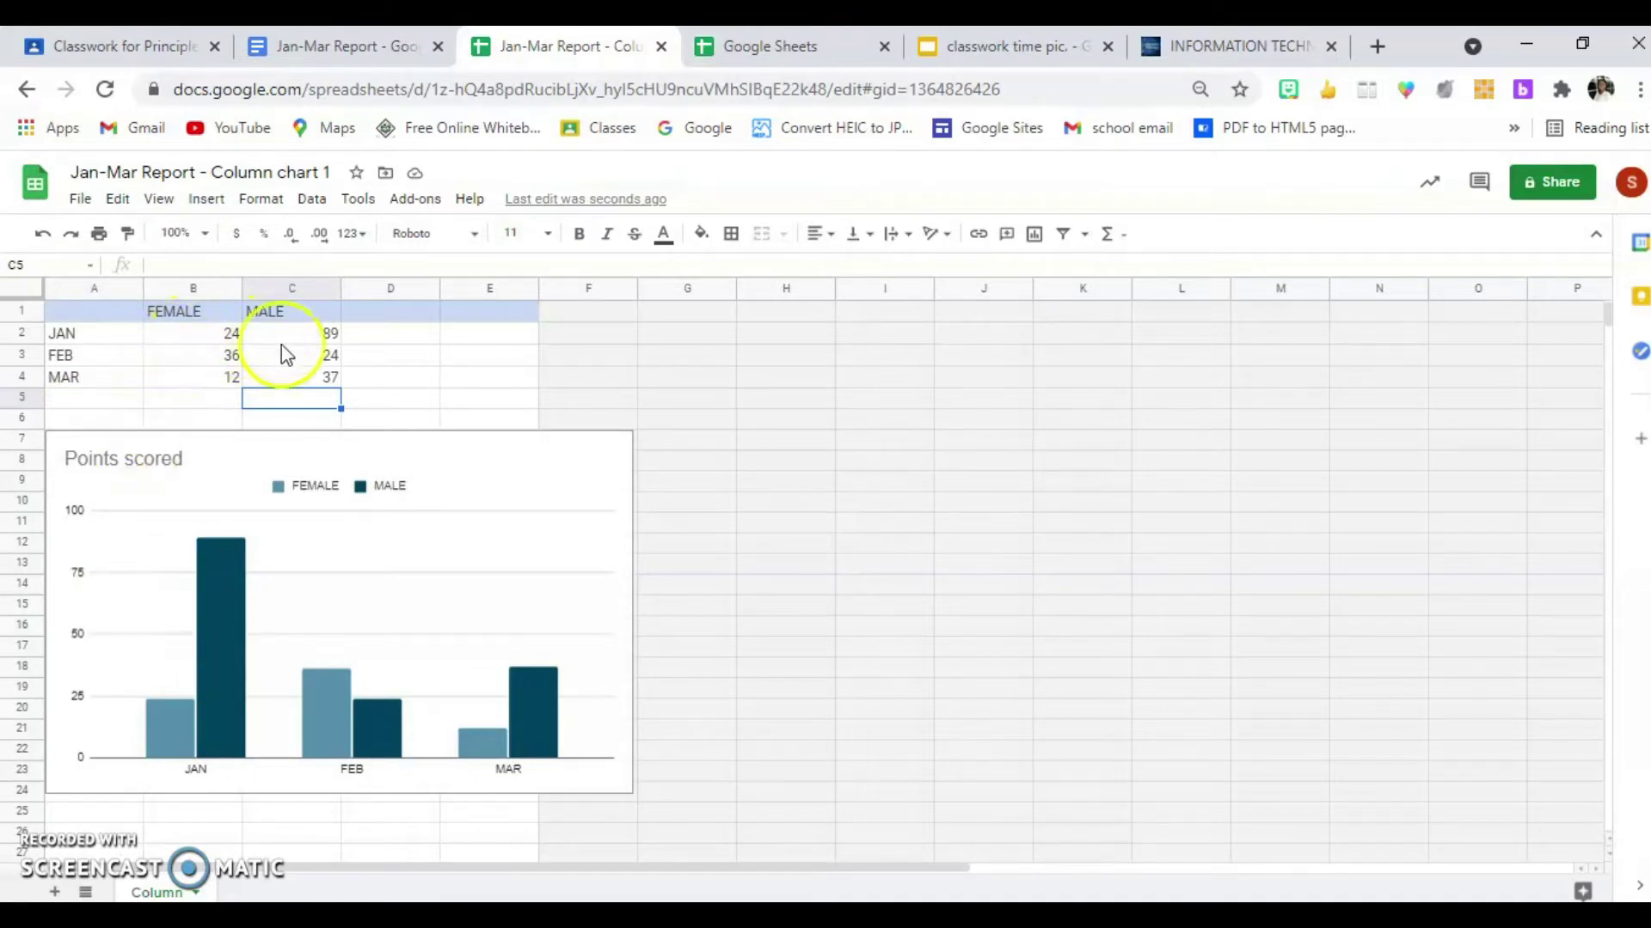
Step: Enter FEMALE values 600, 500 and 900 for JAN, FEB and MAR
click(165, 342)
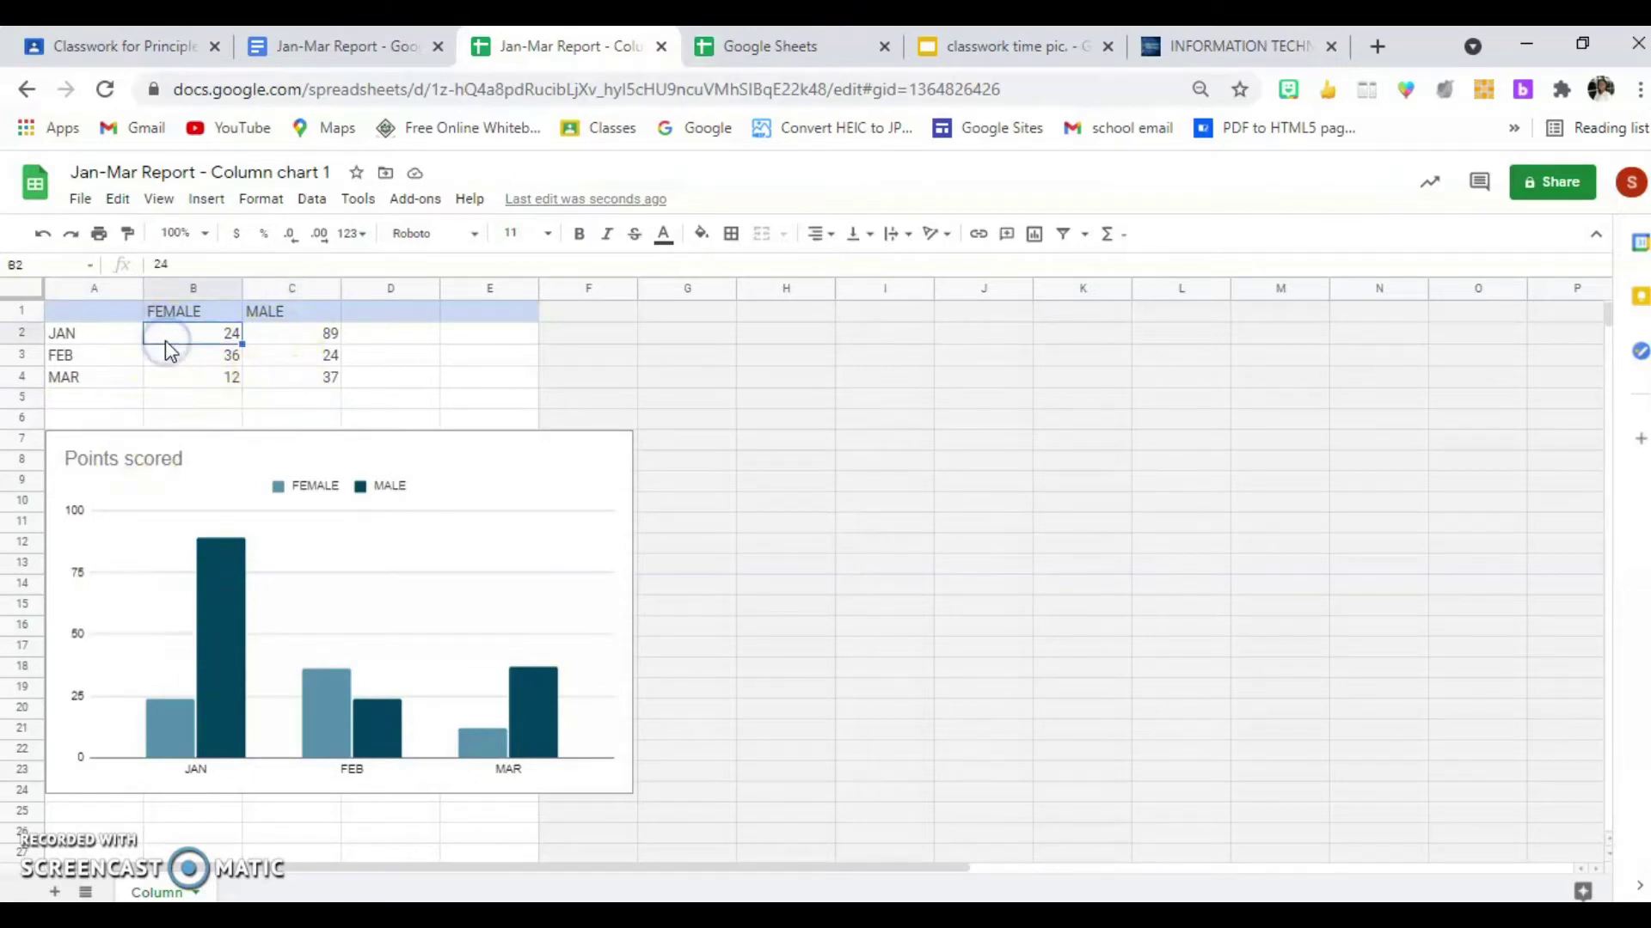
text(600)
key(Return)
text(500)
key(Return)
text(900)
key(Tab)
Step: Enter MALE values 450, 900 and 605 for JAN, FEB and MAR
key(Up)
key(Up)
text(4502)
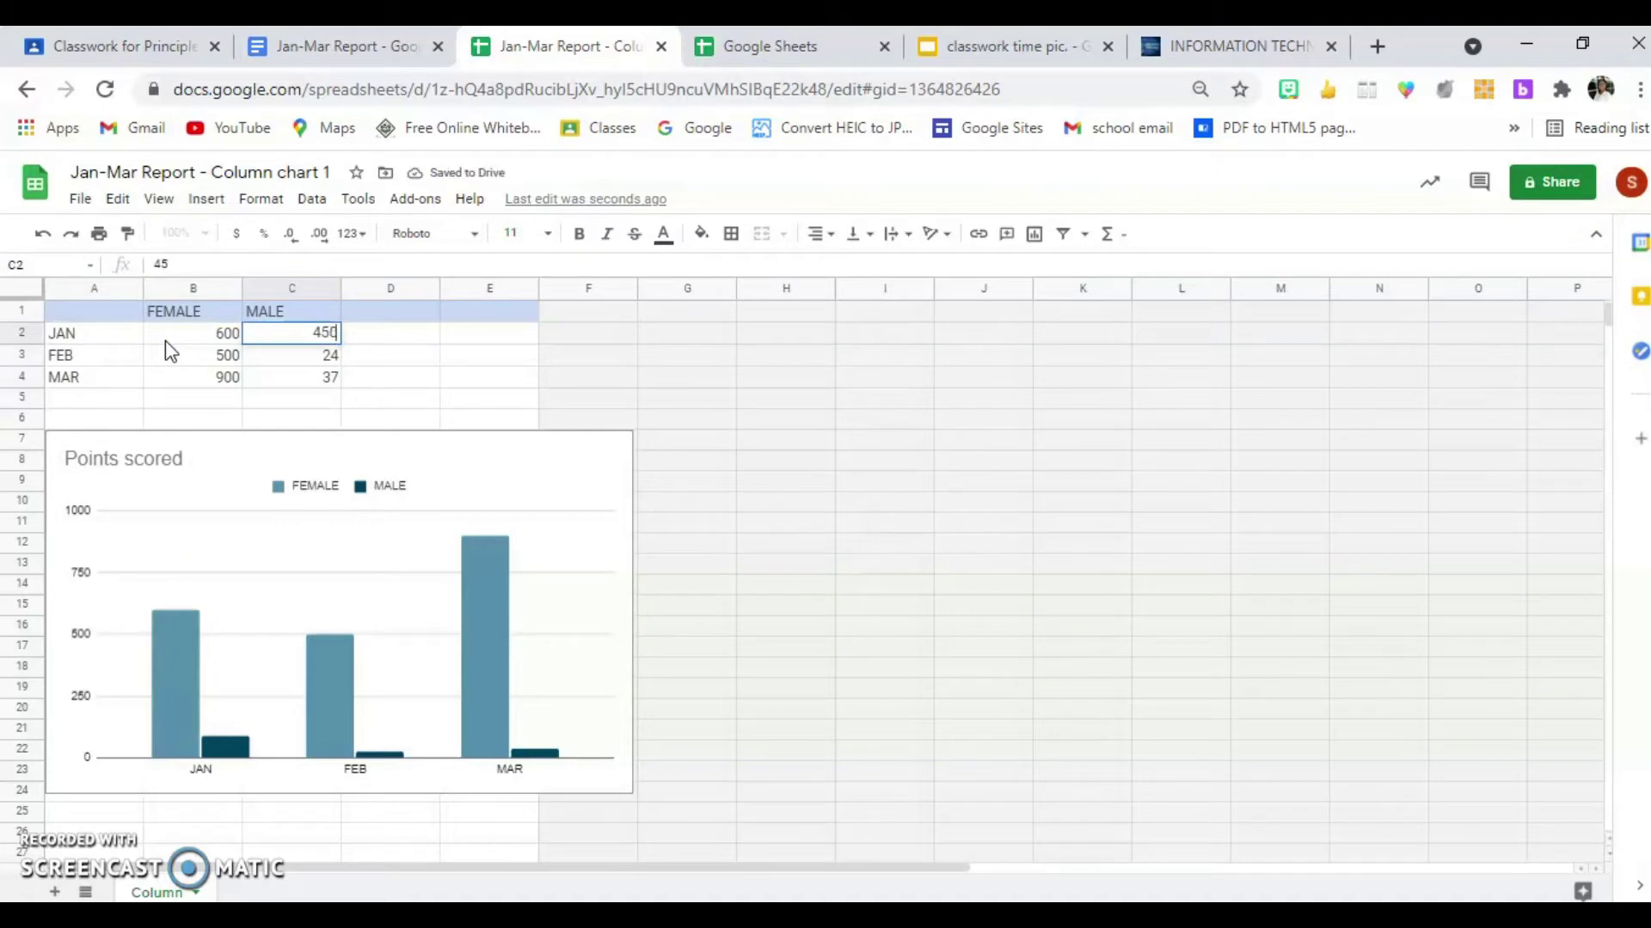
key(BackSpace)
key(Return)
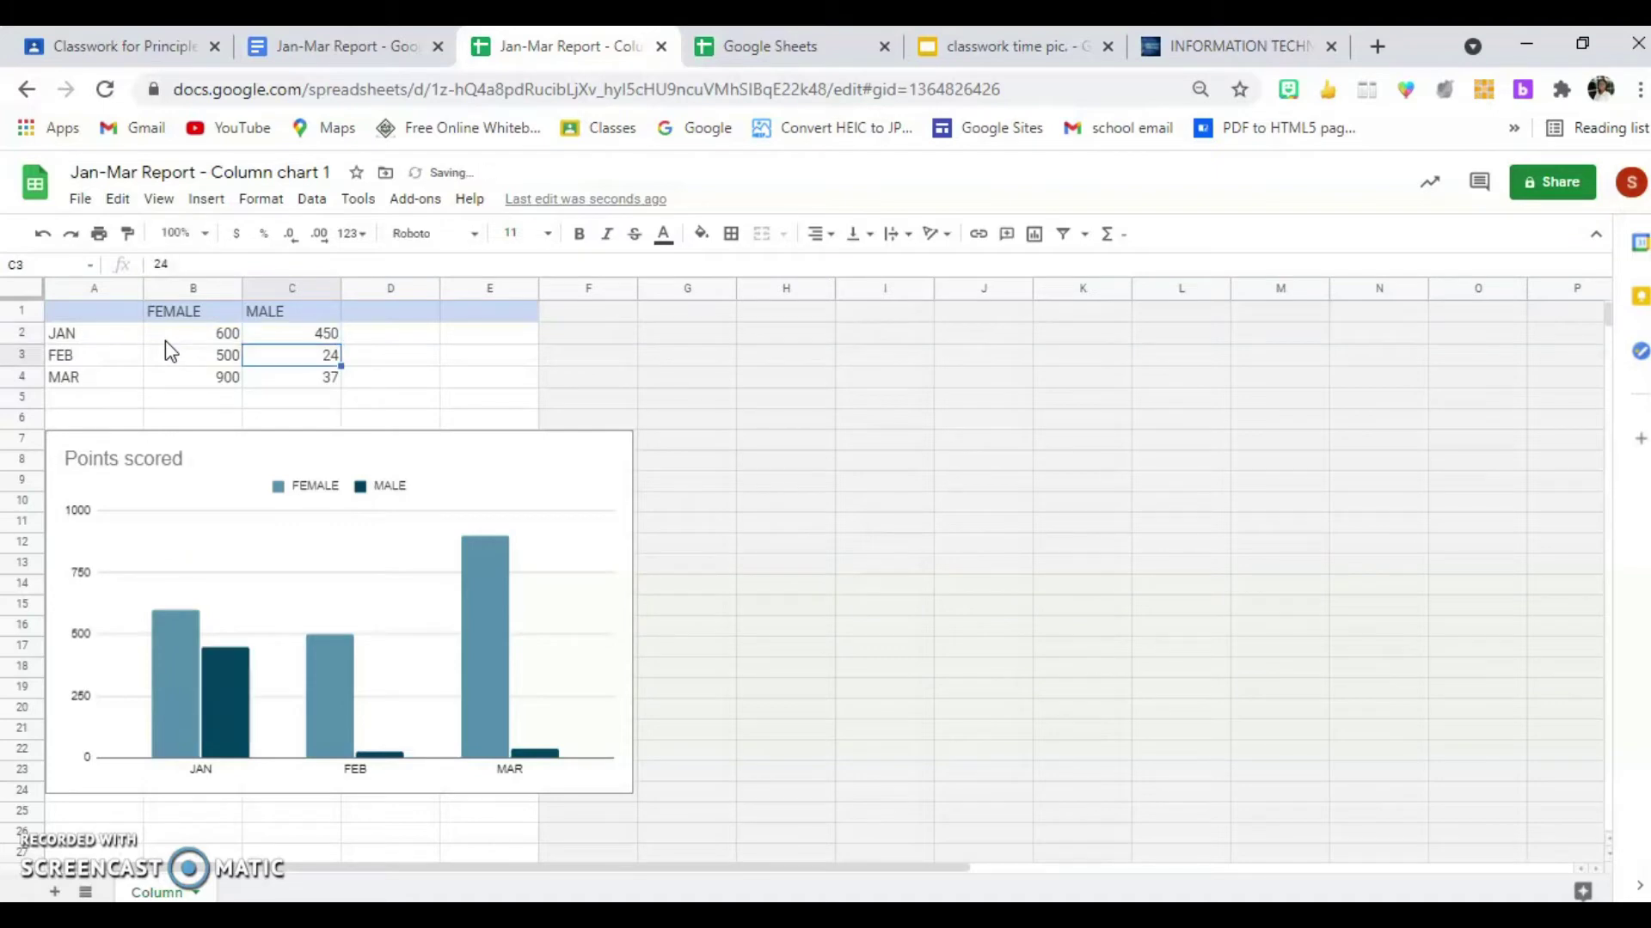
text(900)
key(Return)
text(605)
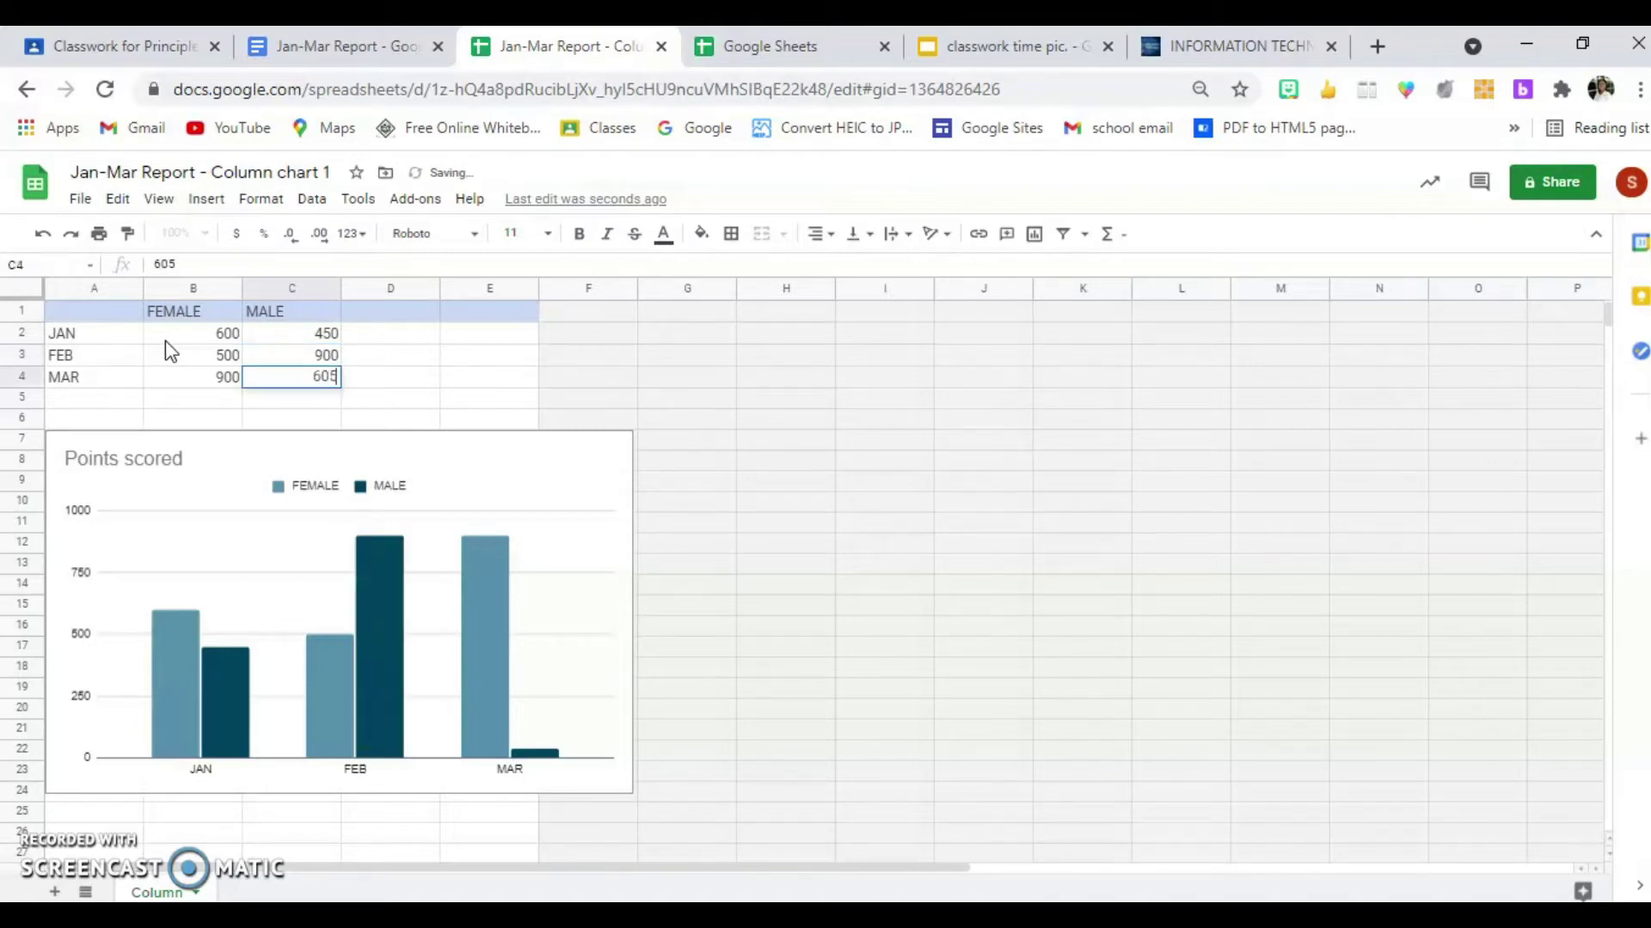
key(Return)
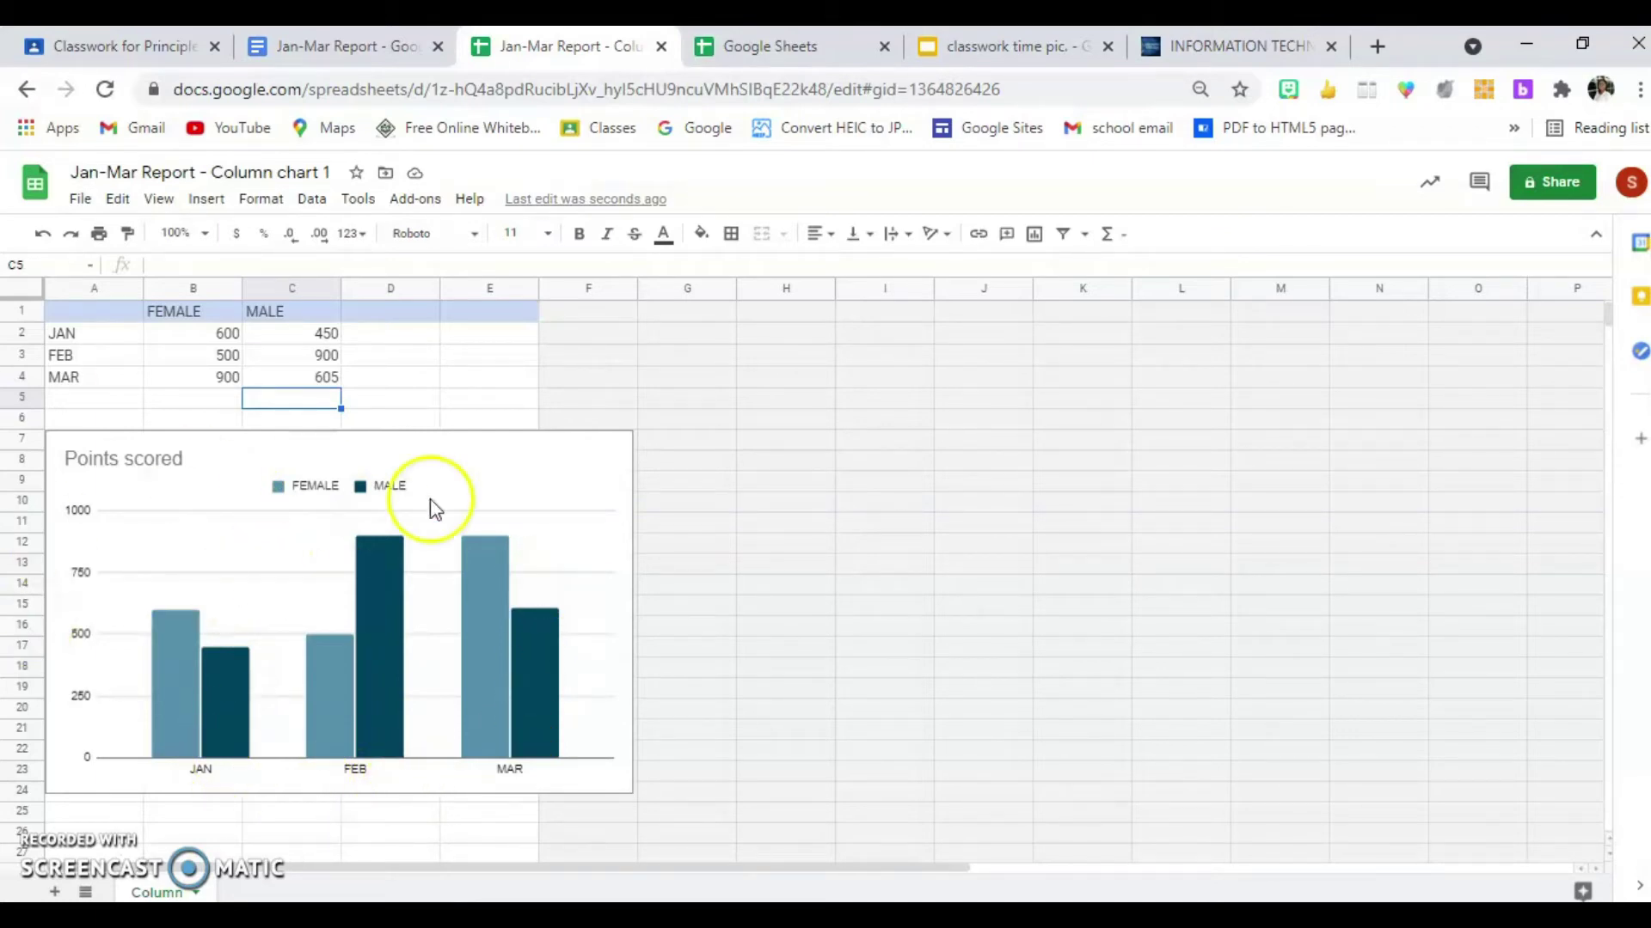
Step: Select the Points scored chart and open its three-dot options menu
click(449, 480)
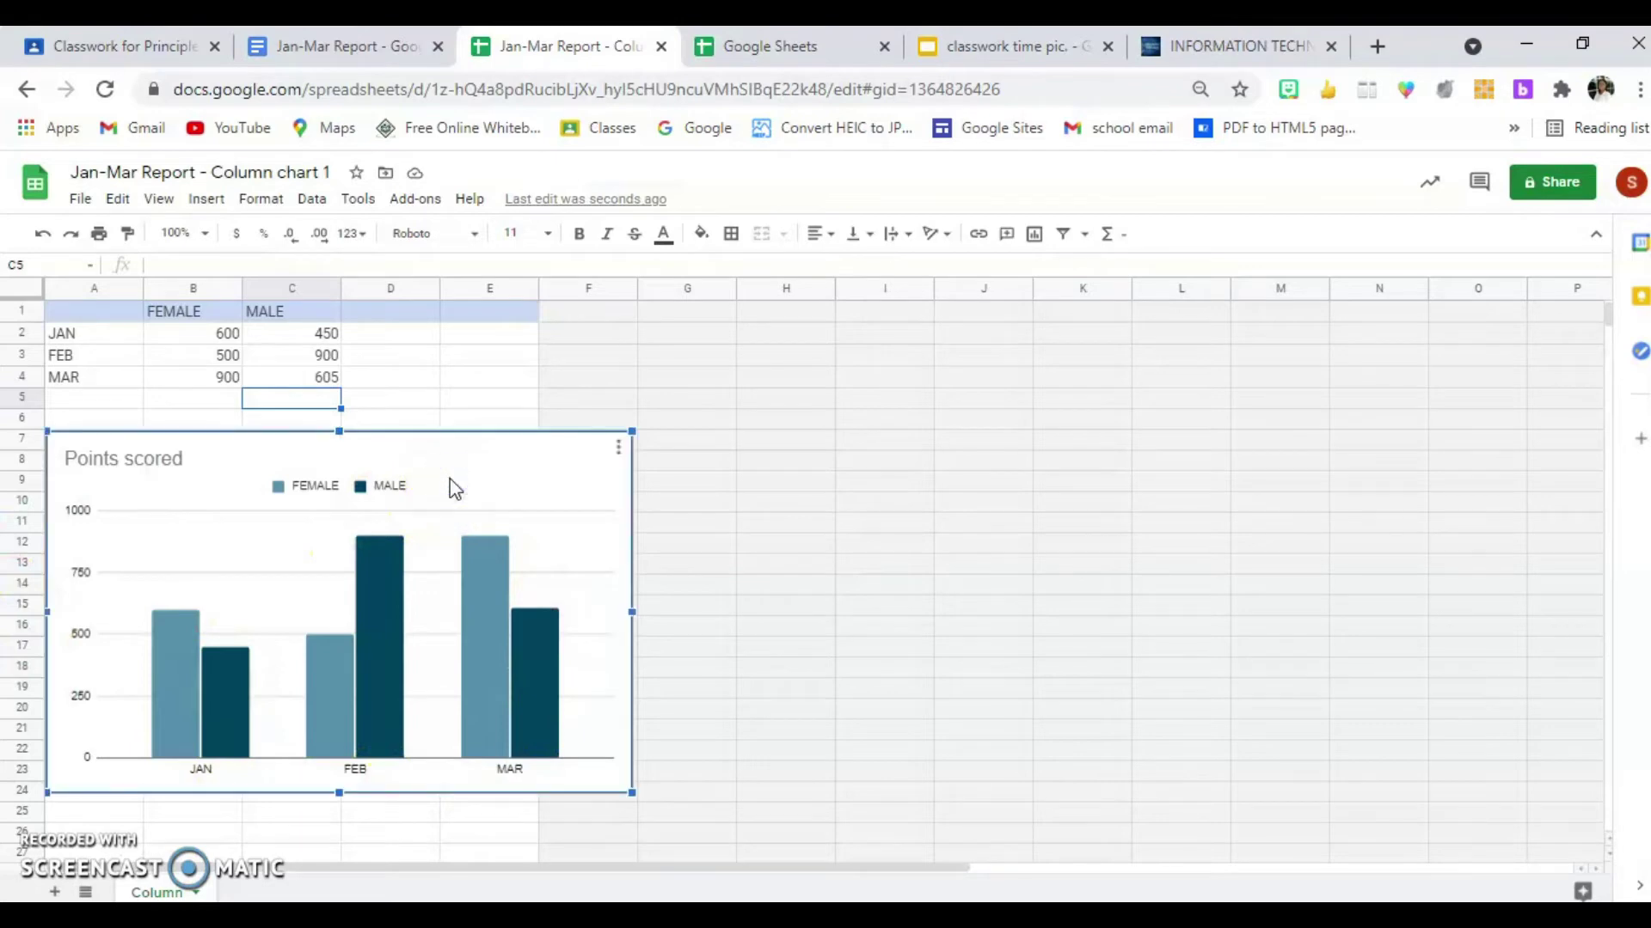
click(620, 448)
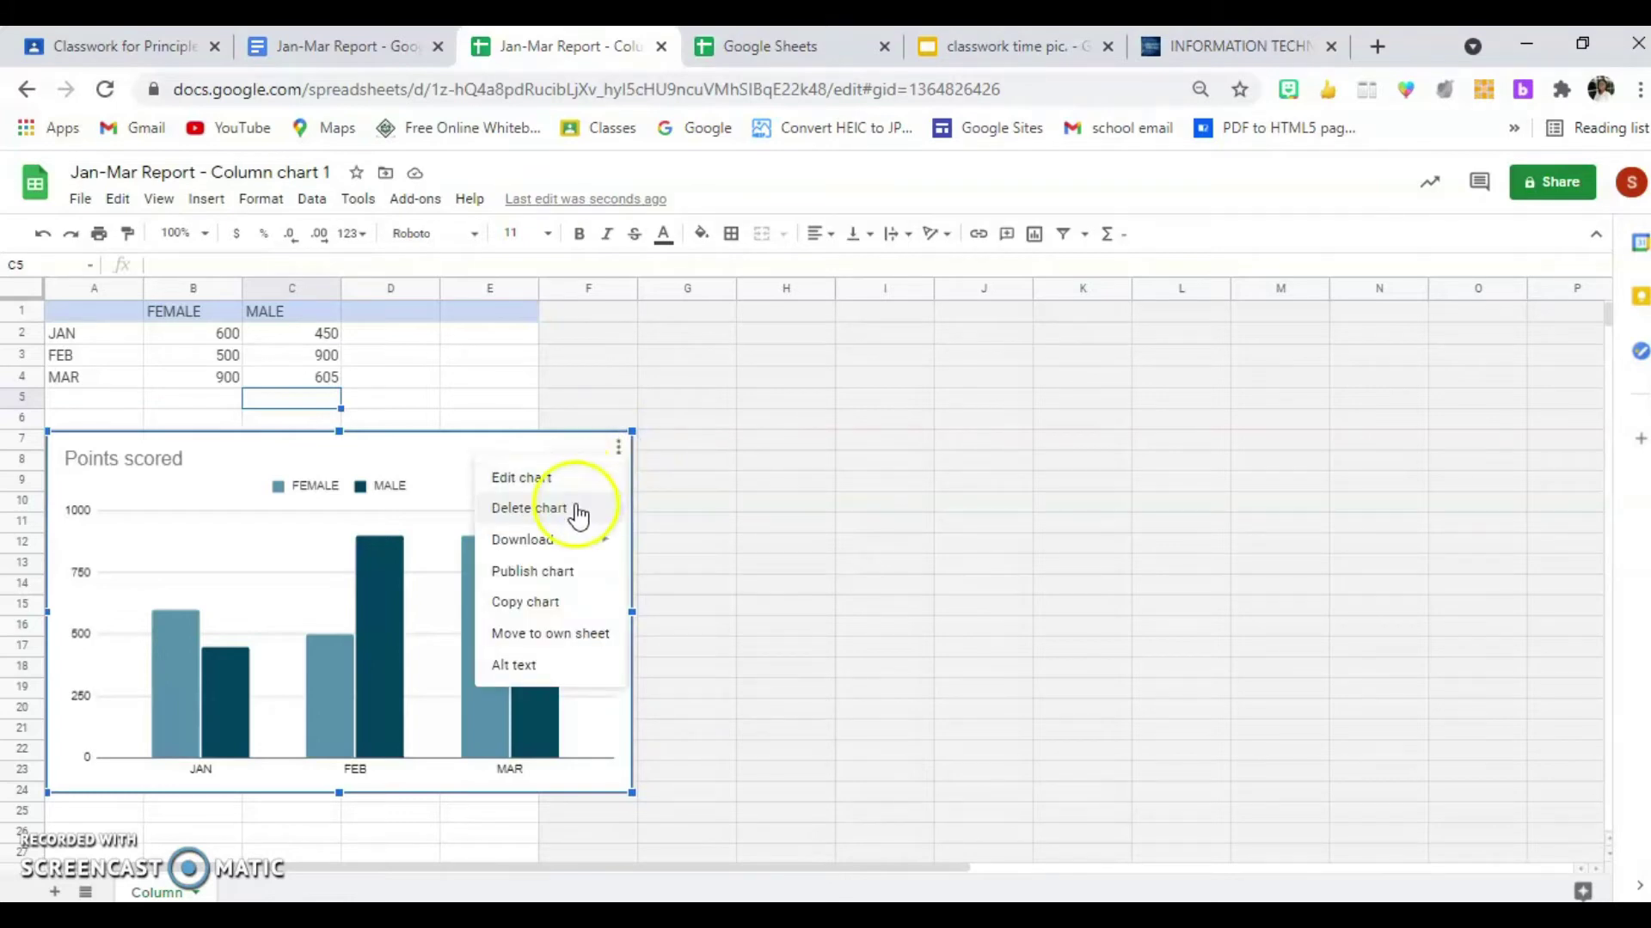
mouse_move(580, 547)
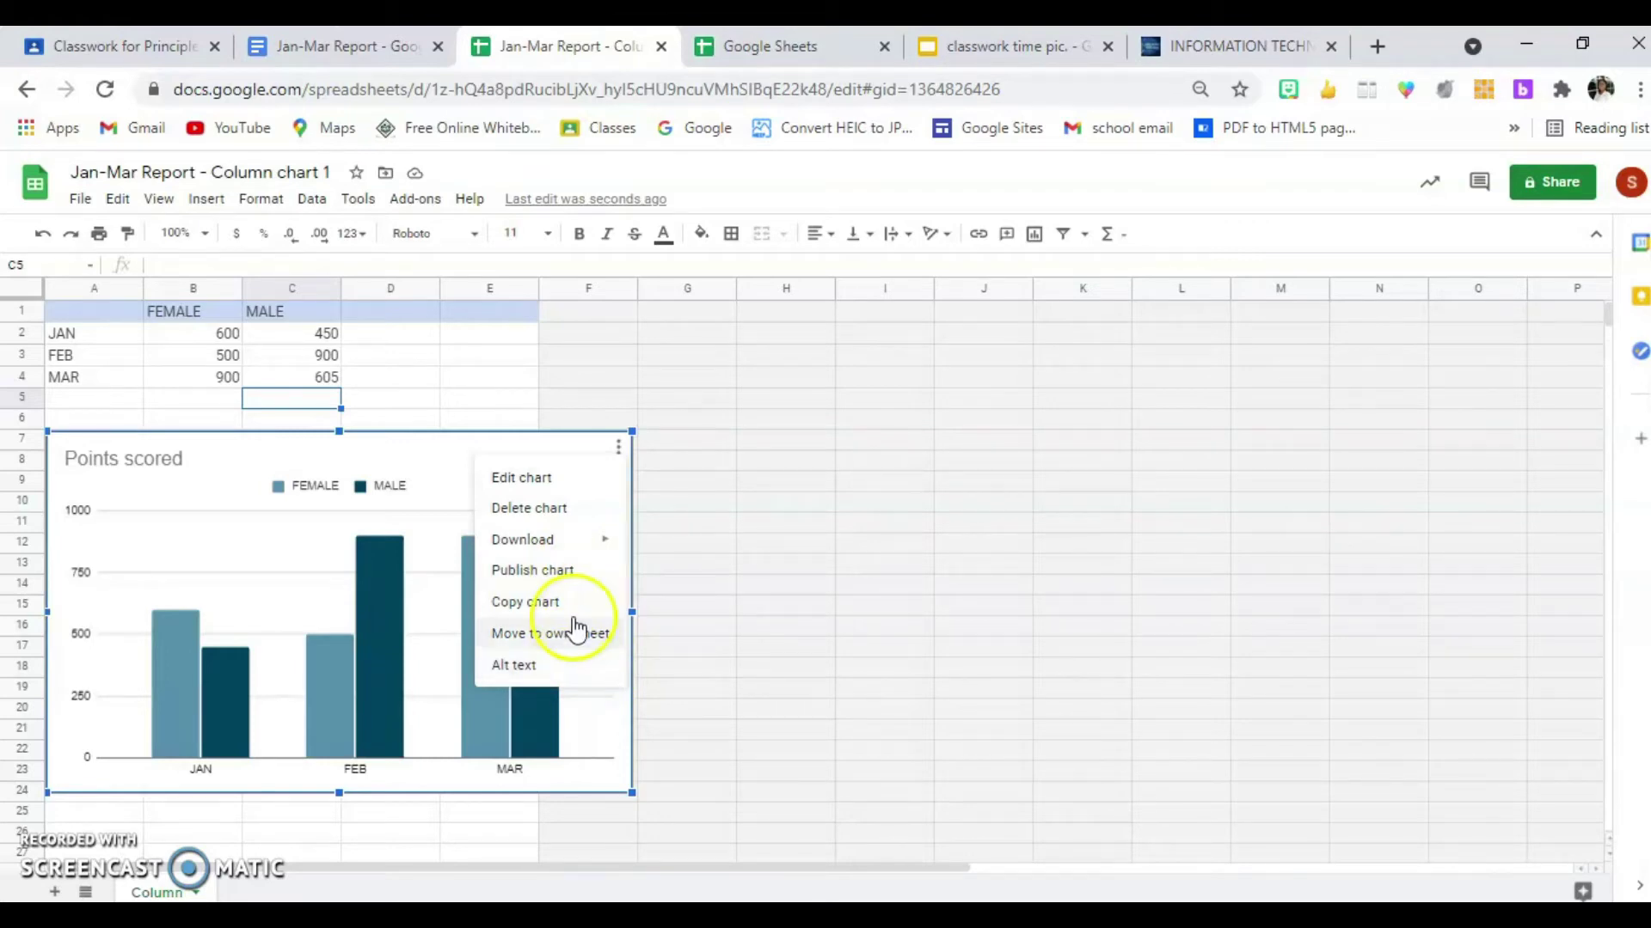
Step: Open the chart editor and switch the chart type to a line chart
click(567, 489)
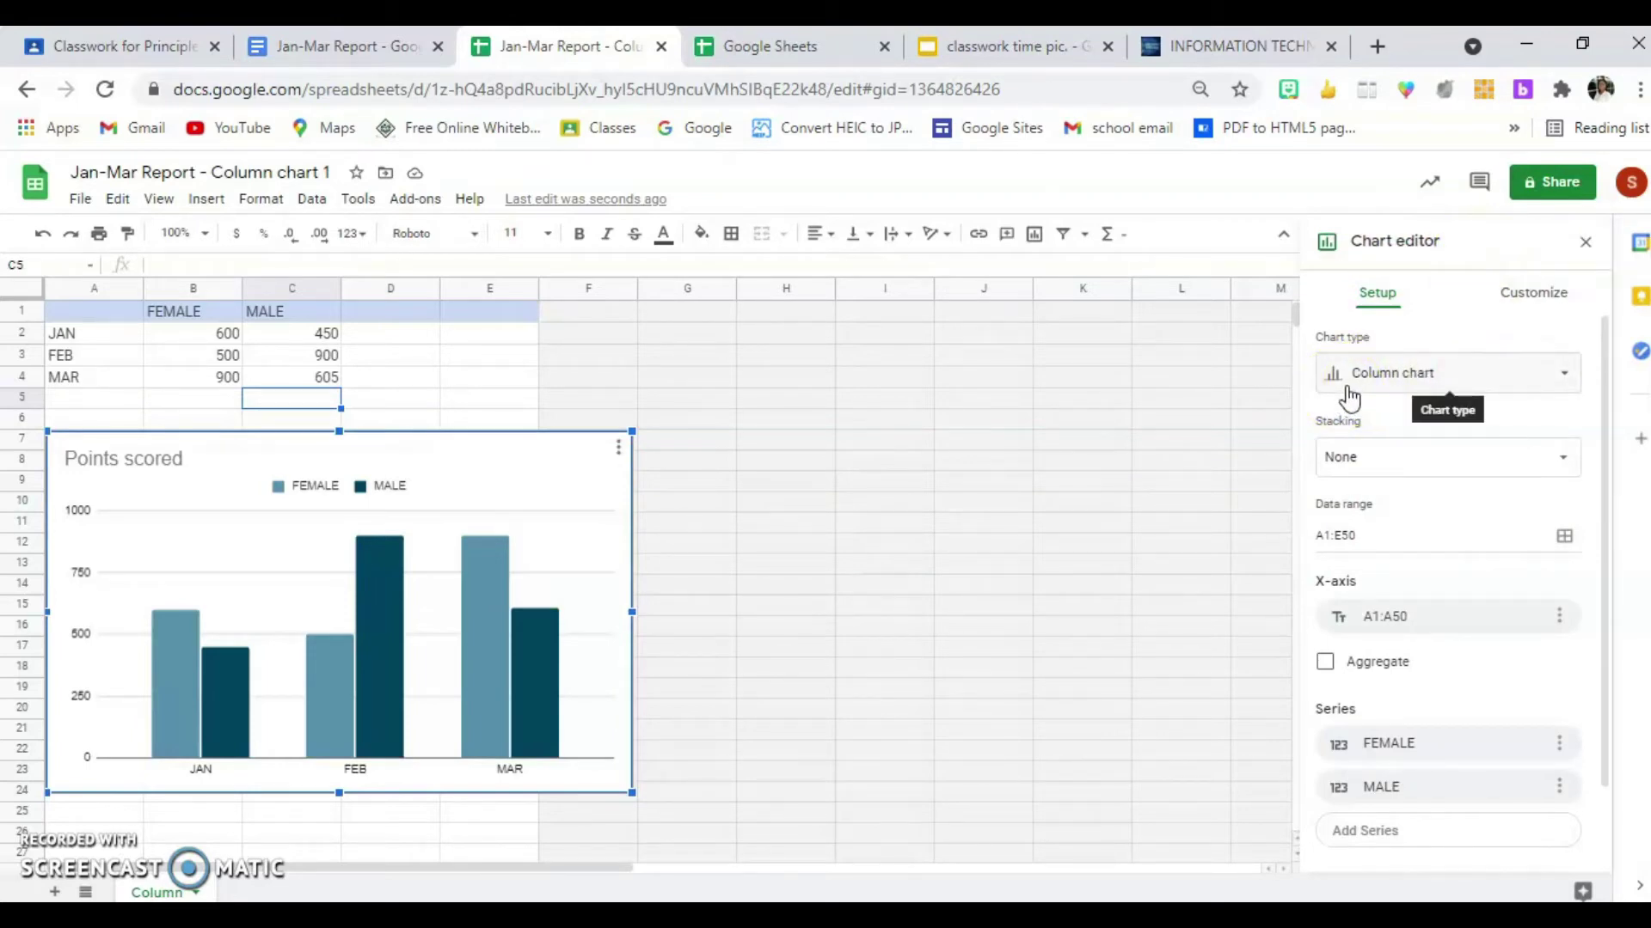
click(1550, 361)
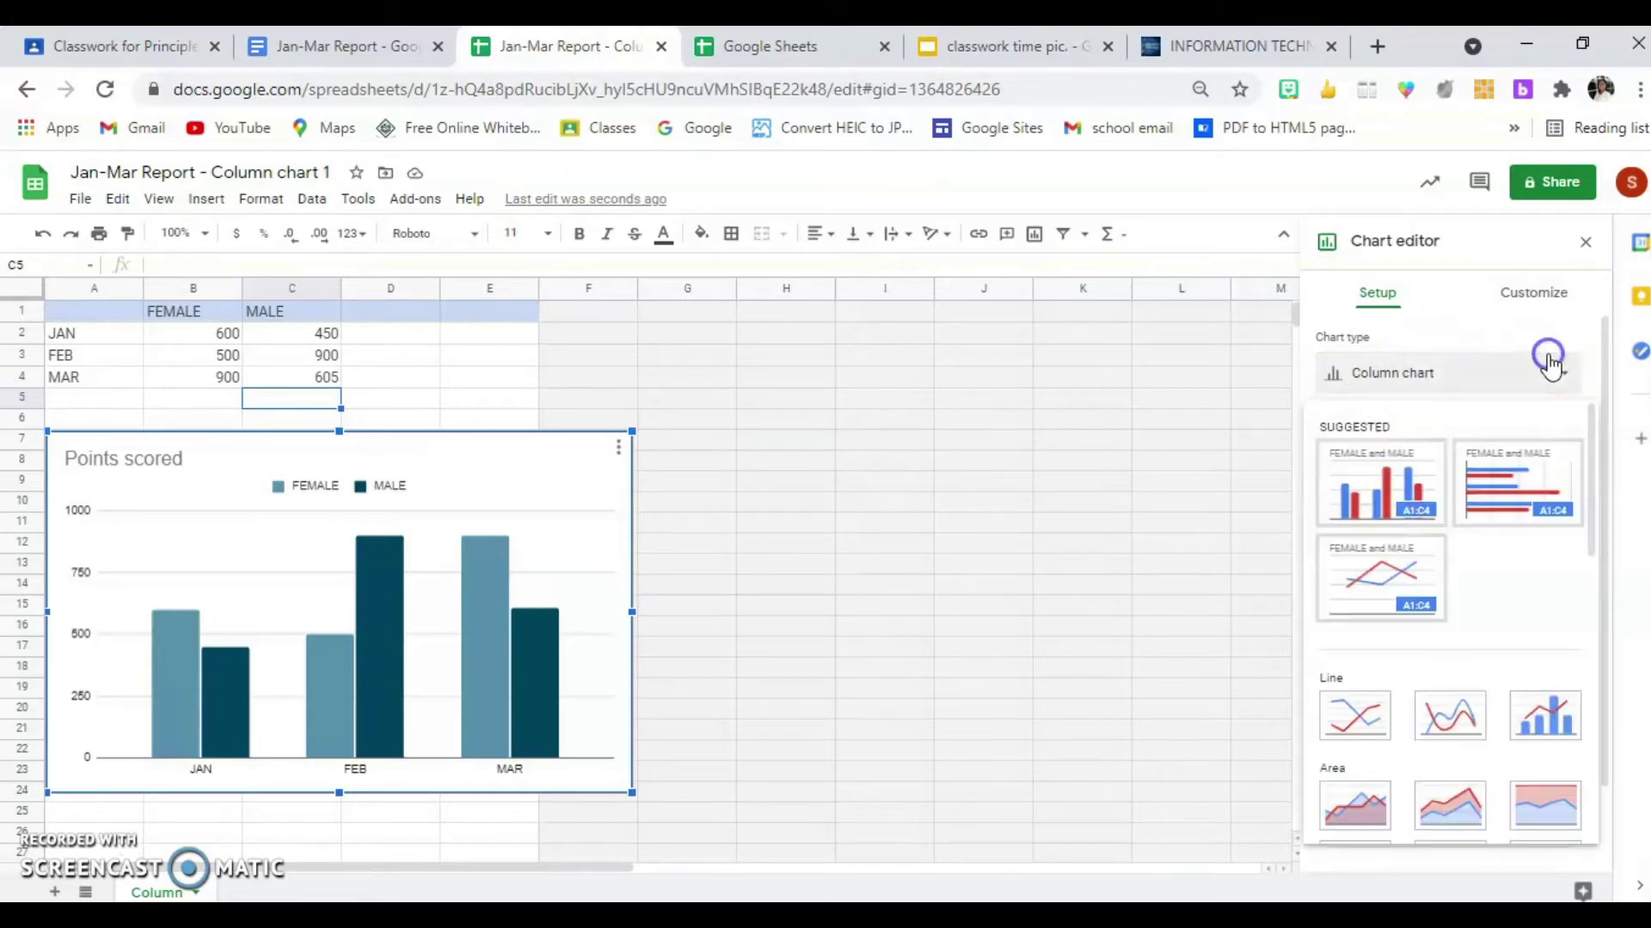
click(1367, 716)
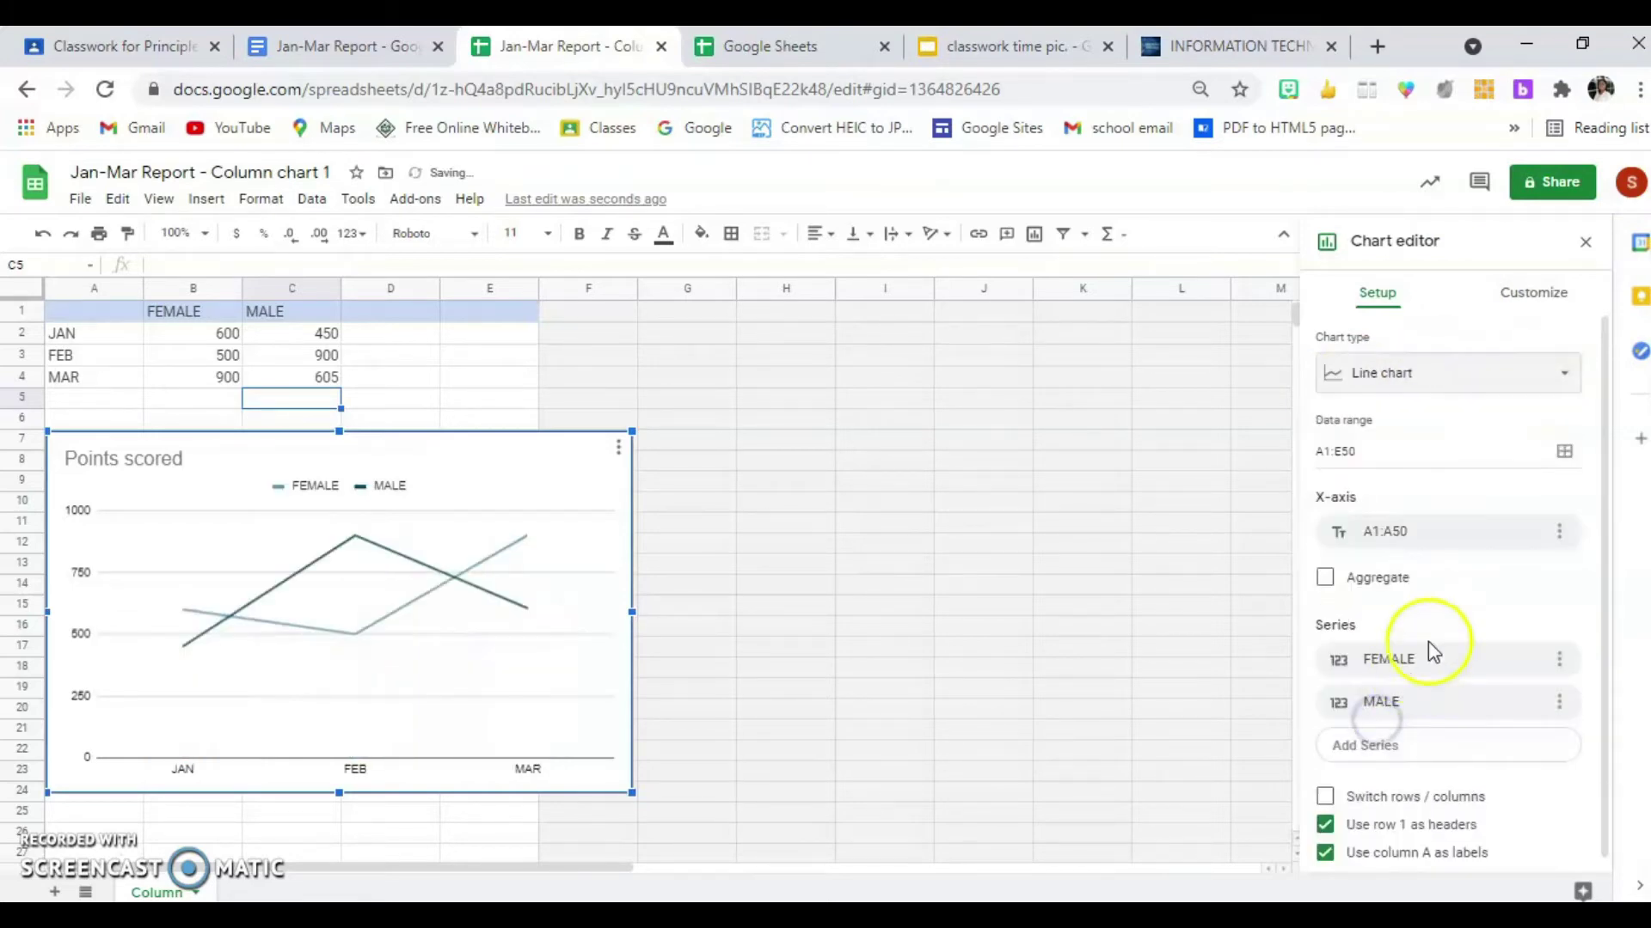
Step: Change the chart type to a doughnut chart
click(1552, 365)
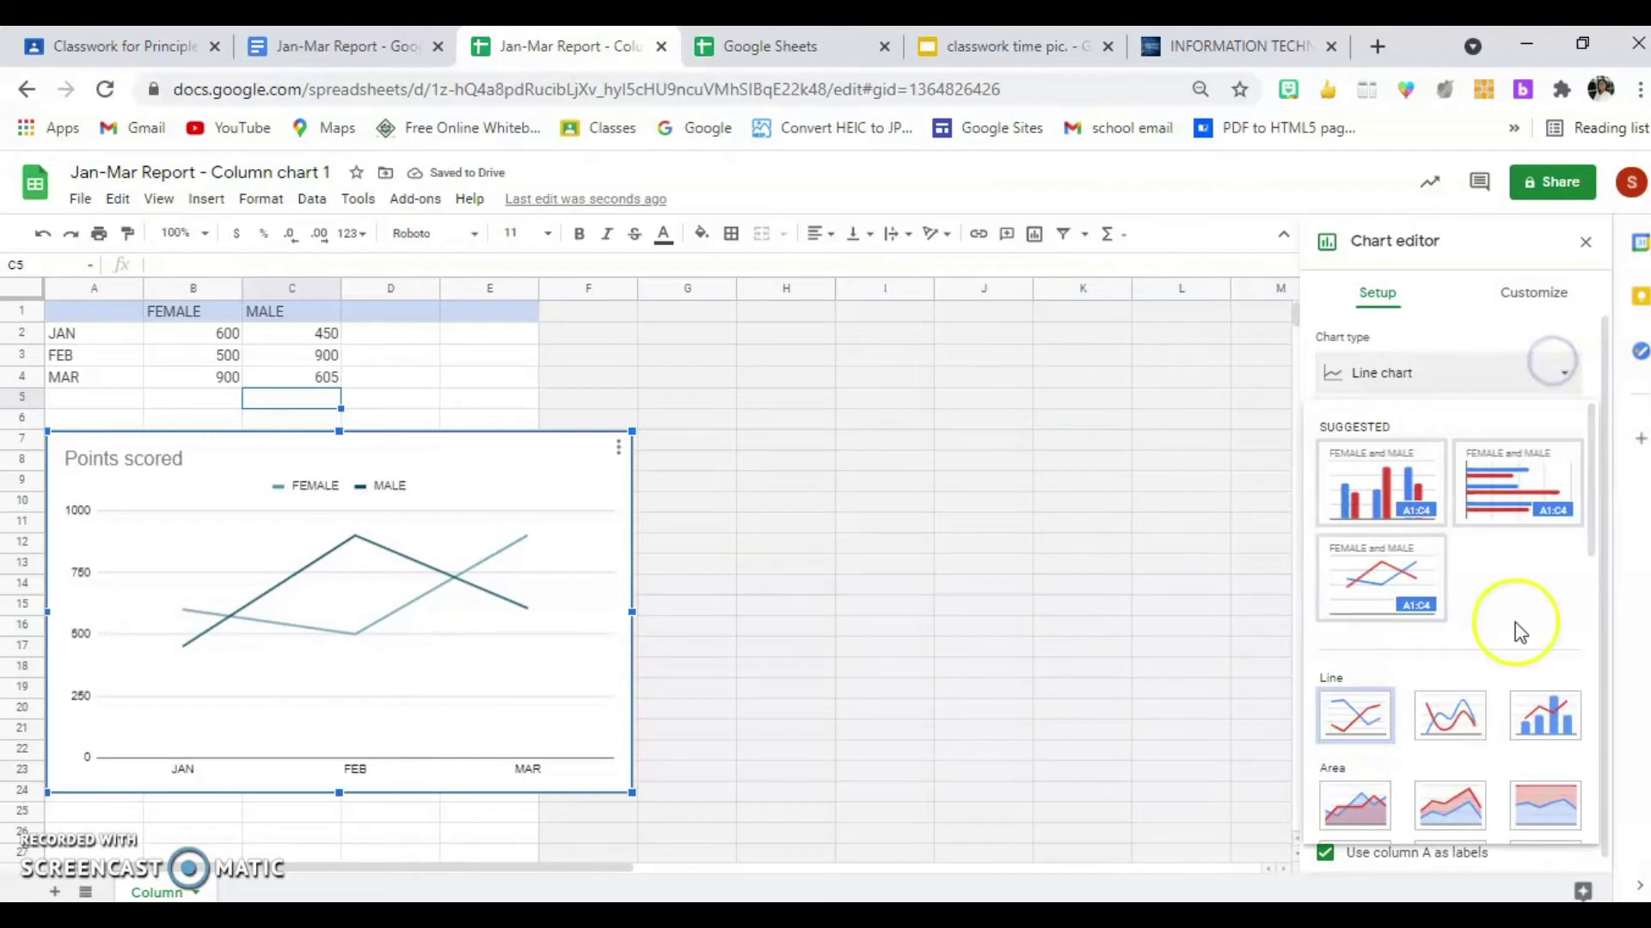
scroll(1515, 622, down, 3)
scroll(1515, 621, down, 4)
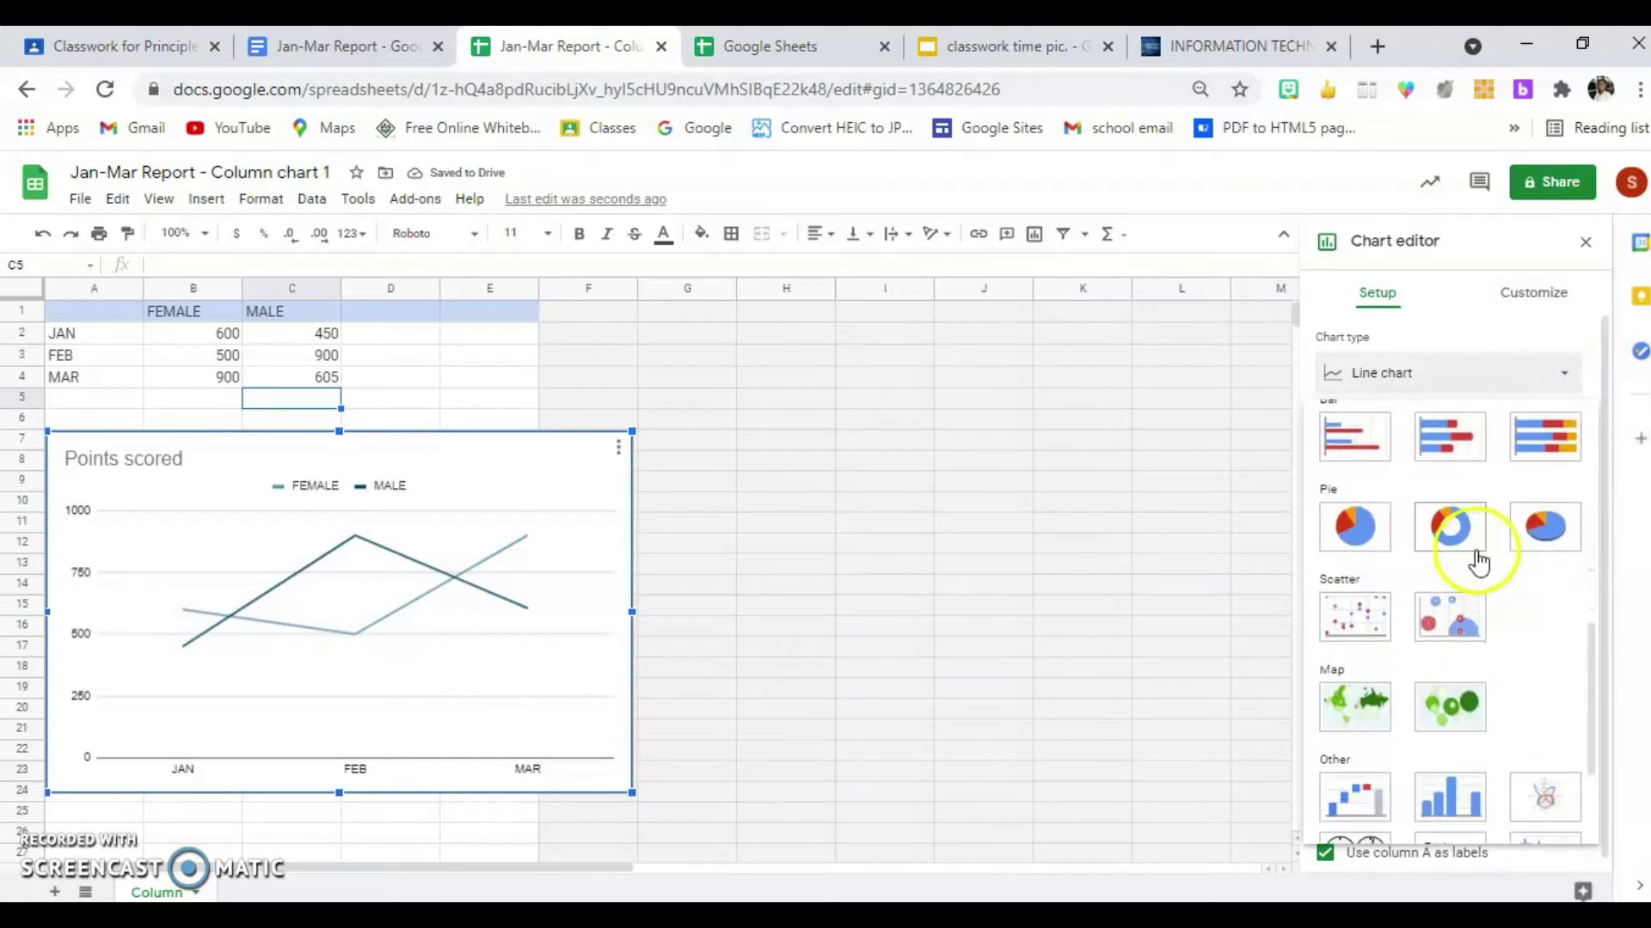
click(1461, 537)
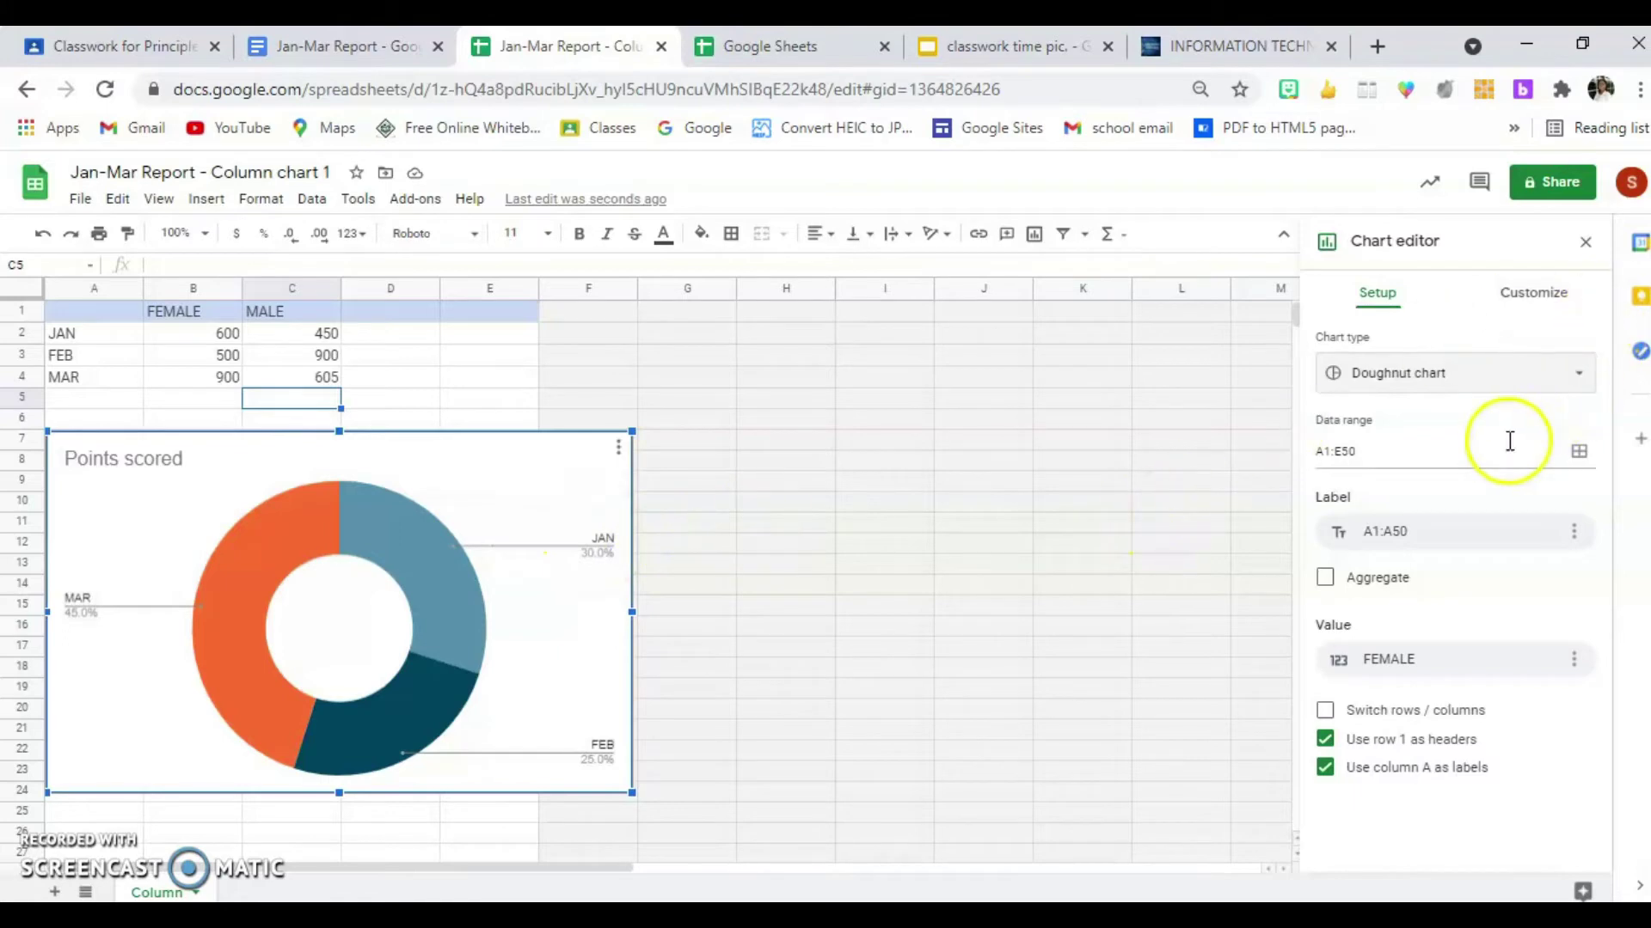
Step: Change the chart type from doughnut to Column chart
click(1569, 373)
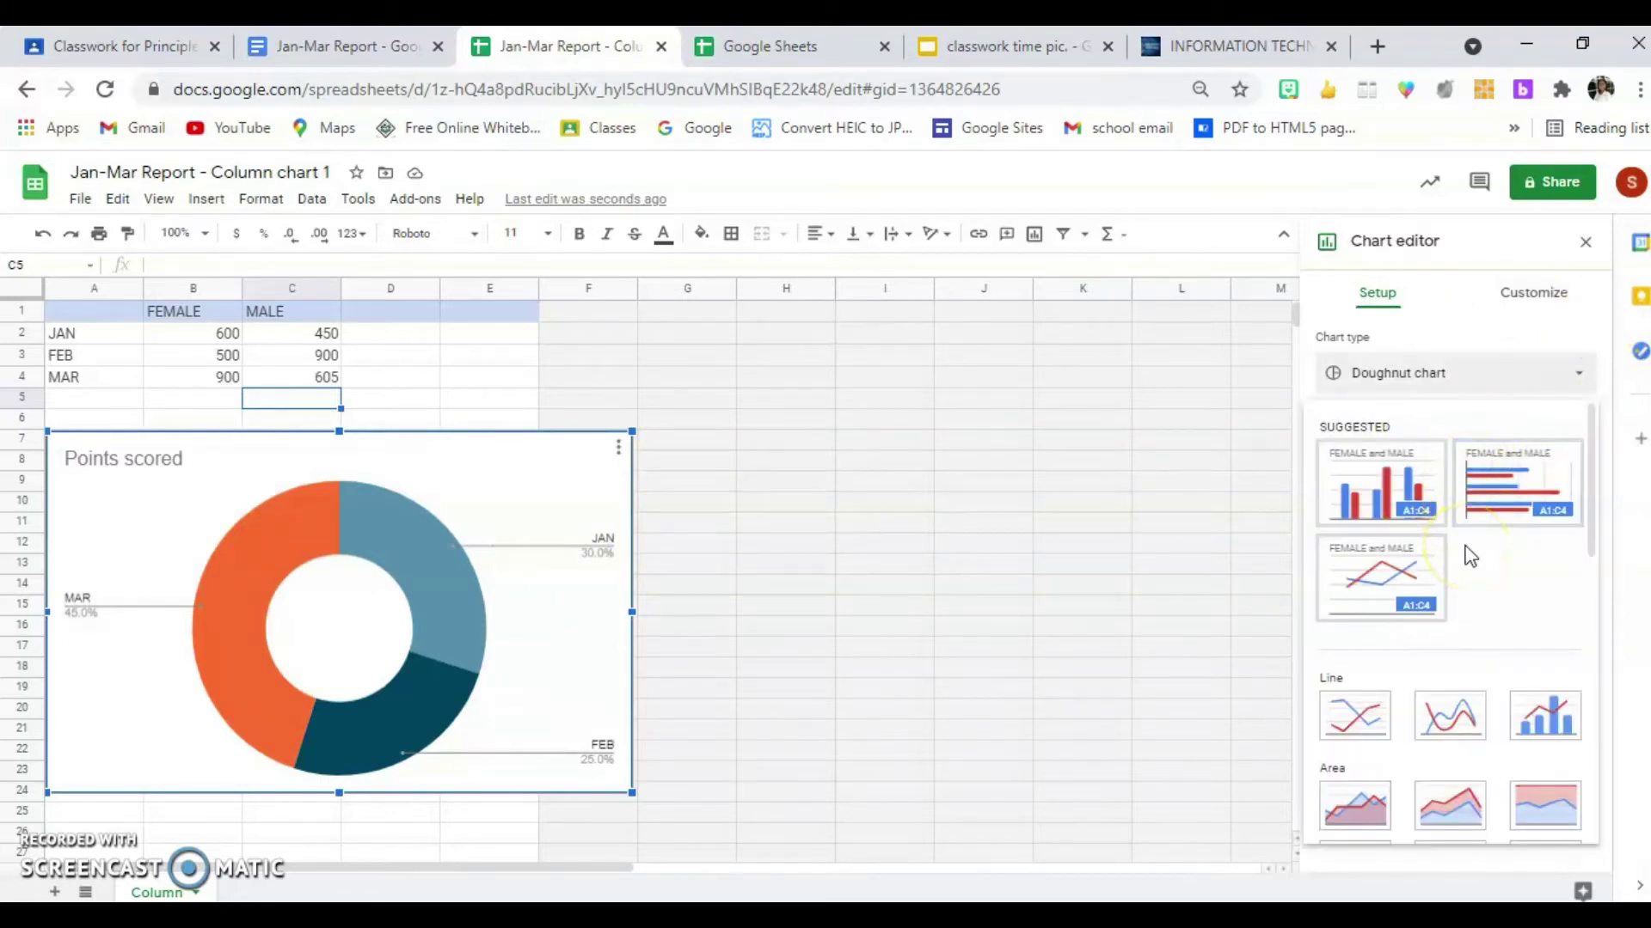
scroll(1468, 554, down, 10)
scroll(1468, 555, up, 8)
click(1367, 668)
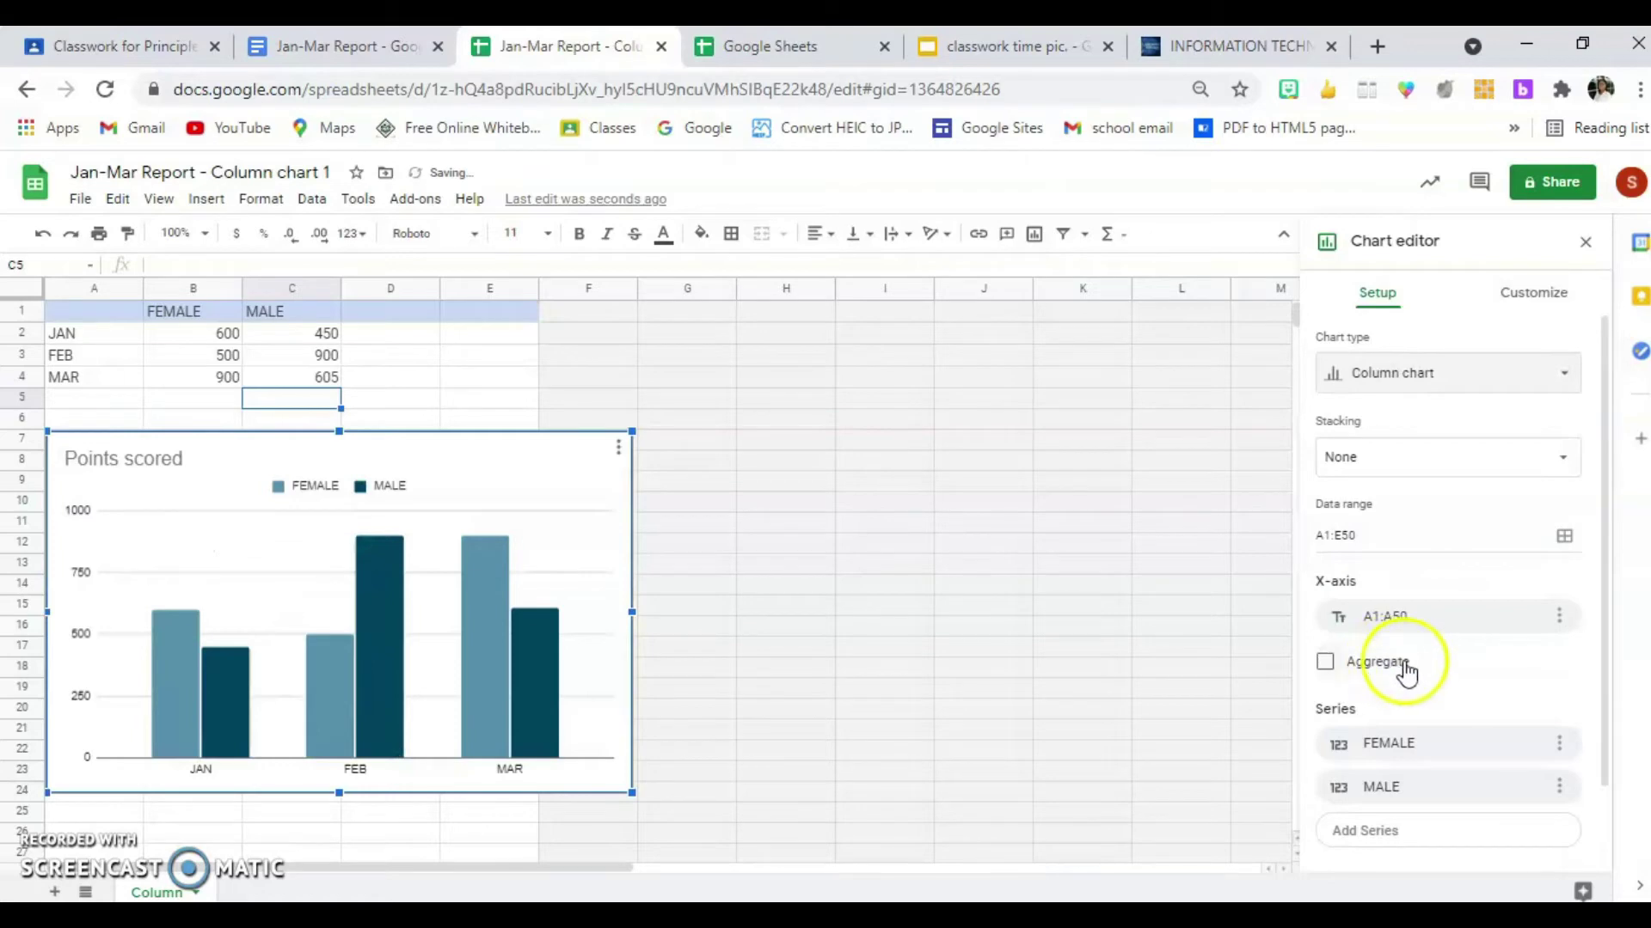
Step: Toggle Switch rows / columns on and back off, keeping the month grouping, then show Customize
scroll(1411, 553, down, 1)
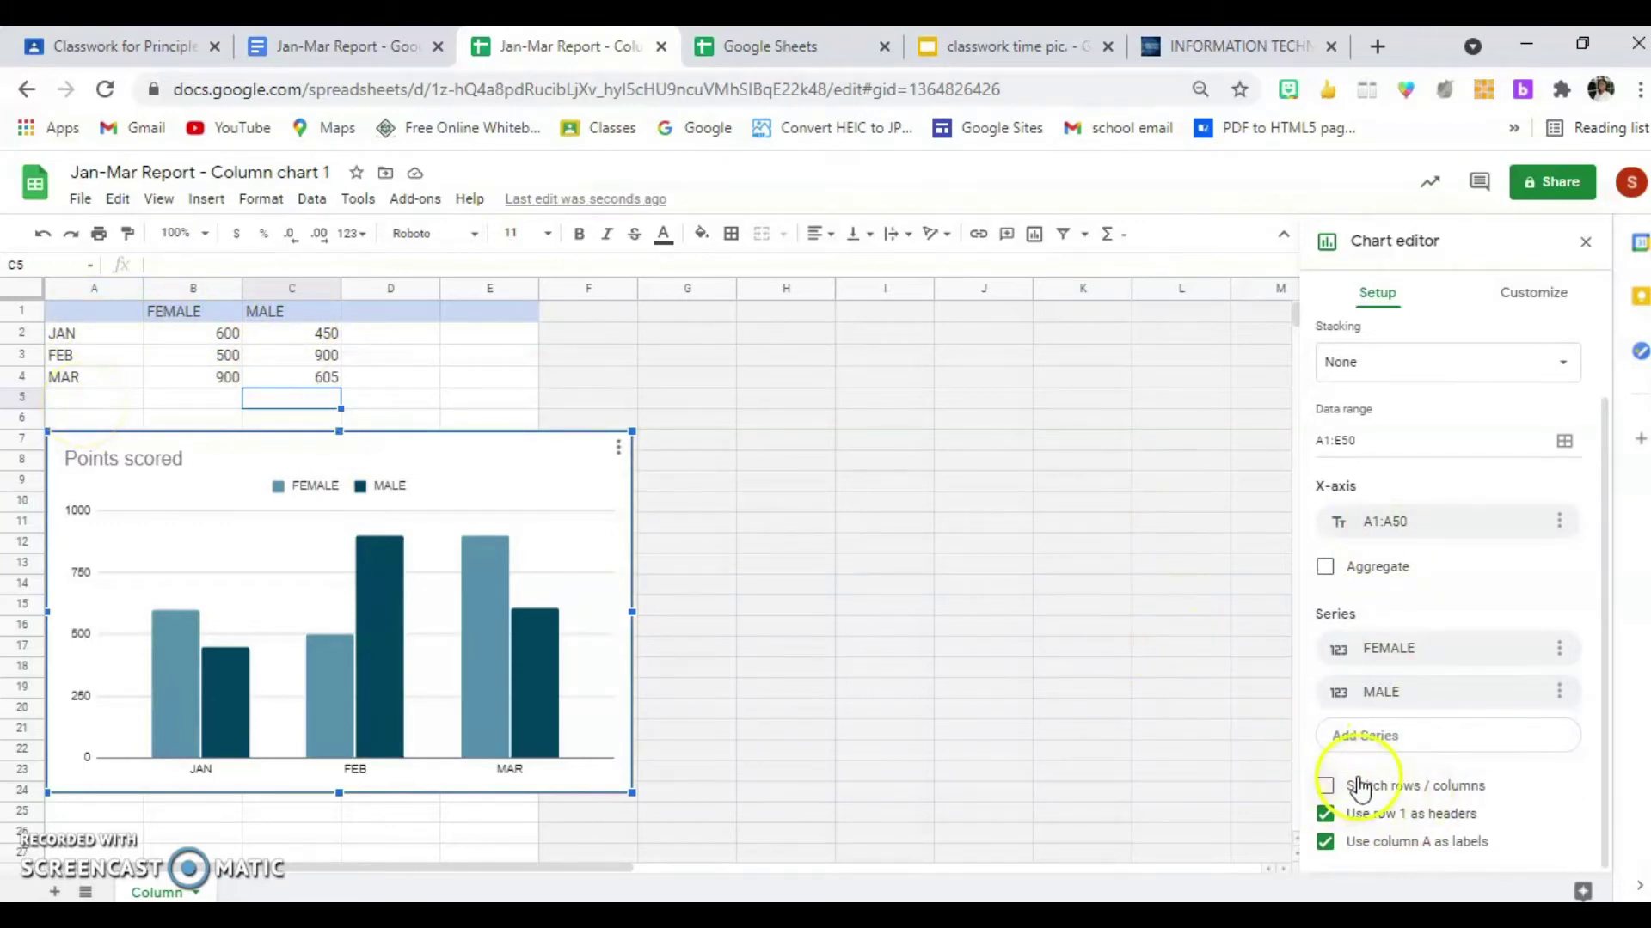
click(1327, 786)
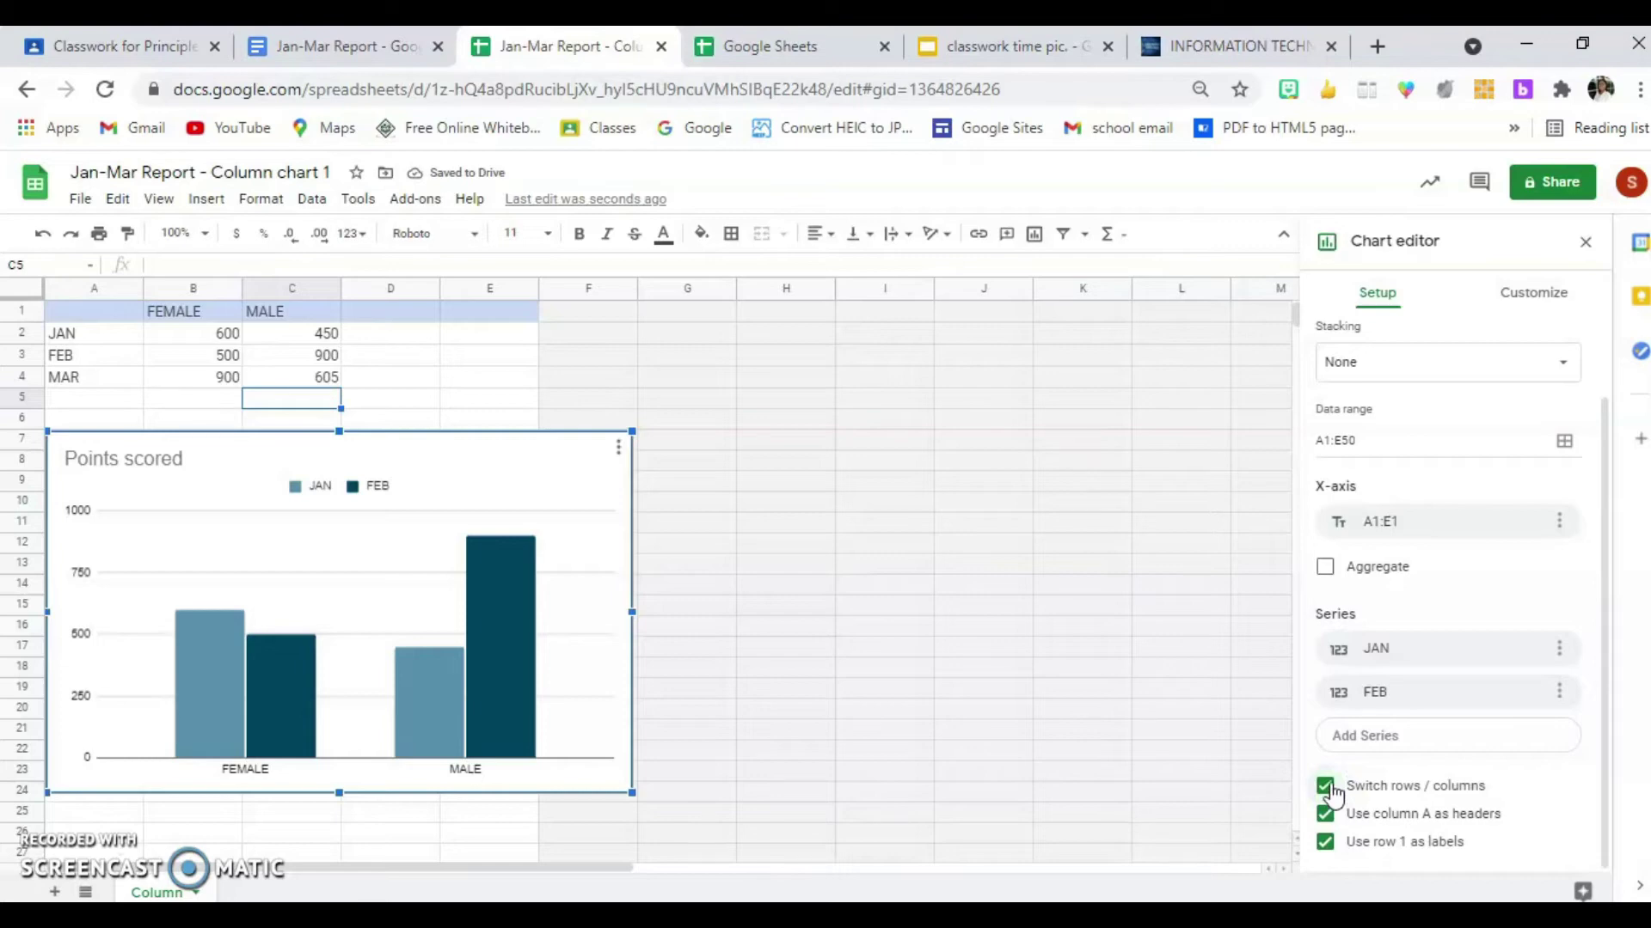
click(1328, 787)
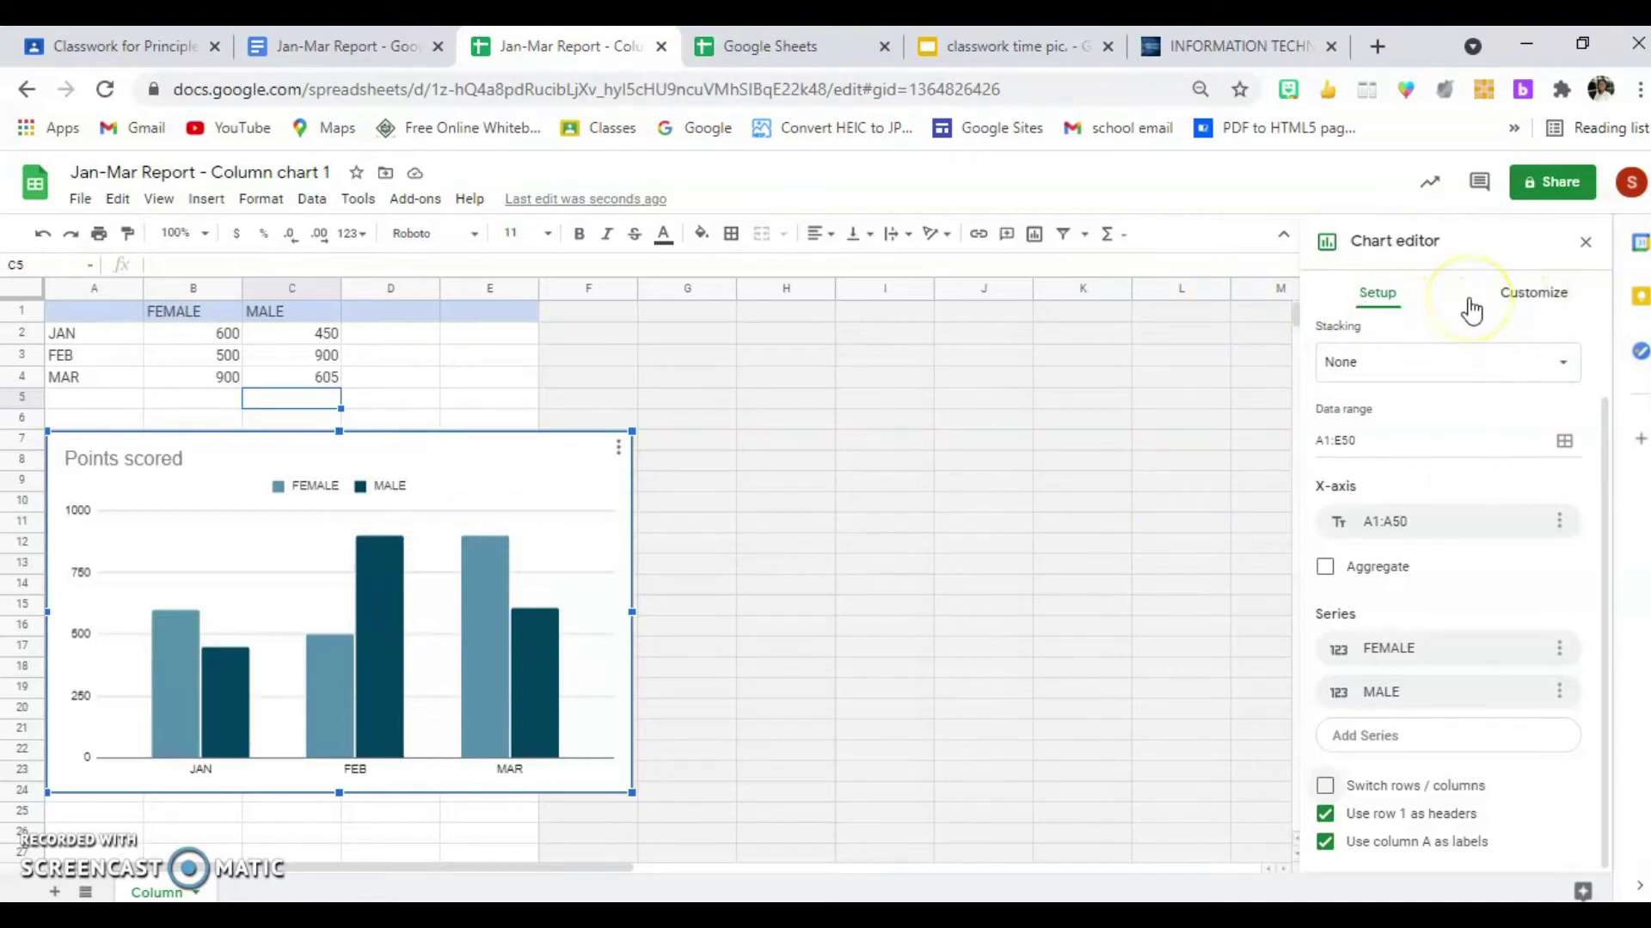
click(1511, 301)
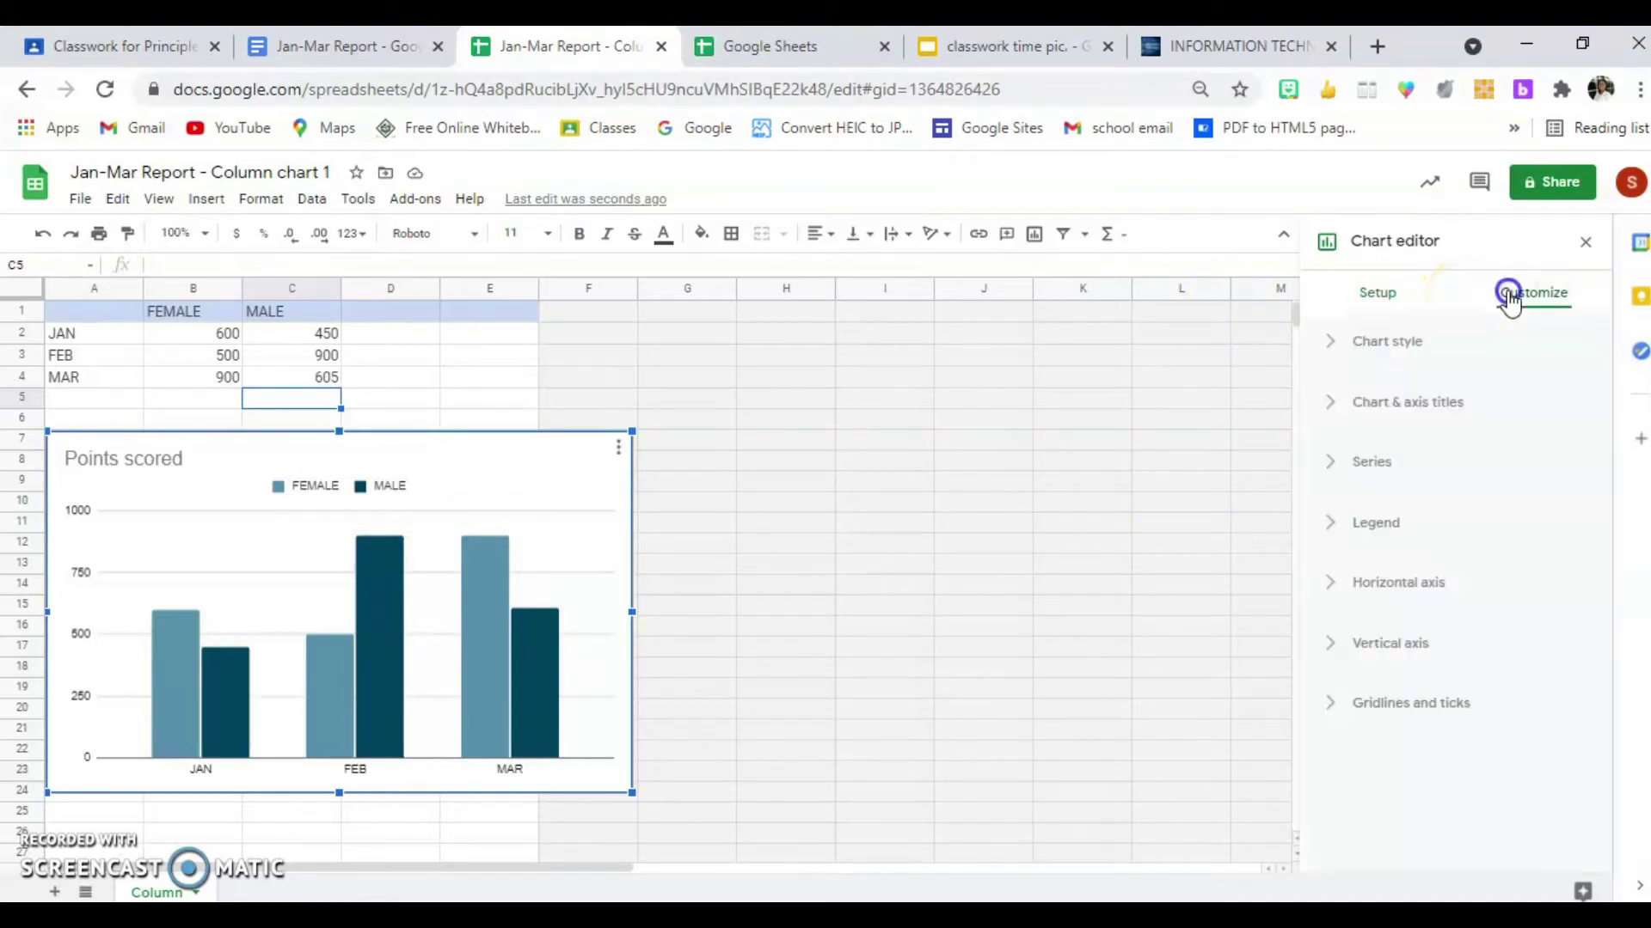
Step: Try cyan and magenta chart backgrounds, then set the background back to white
click(1330, 344)
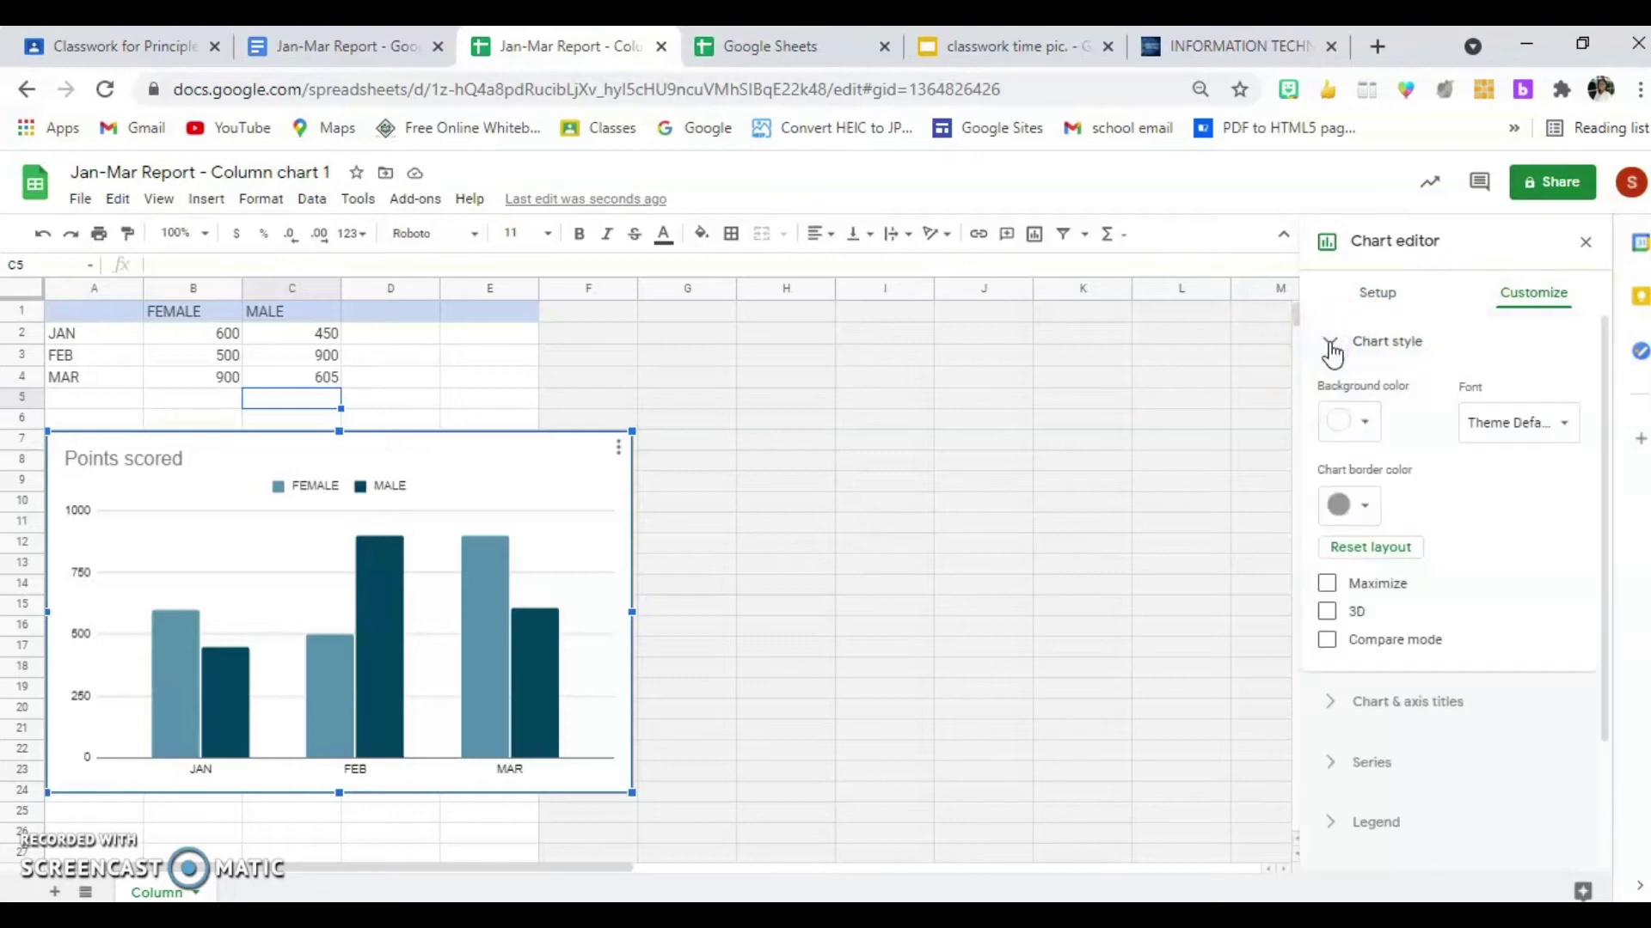
click(1348, 421)
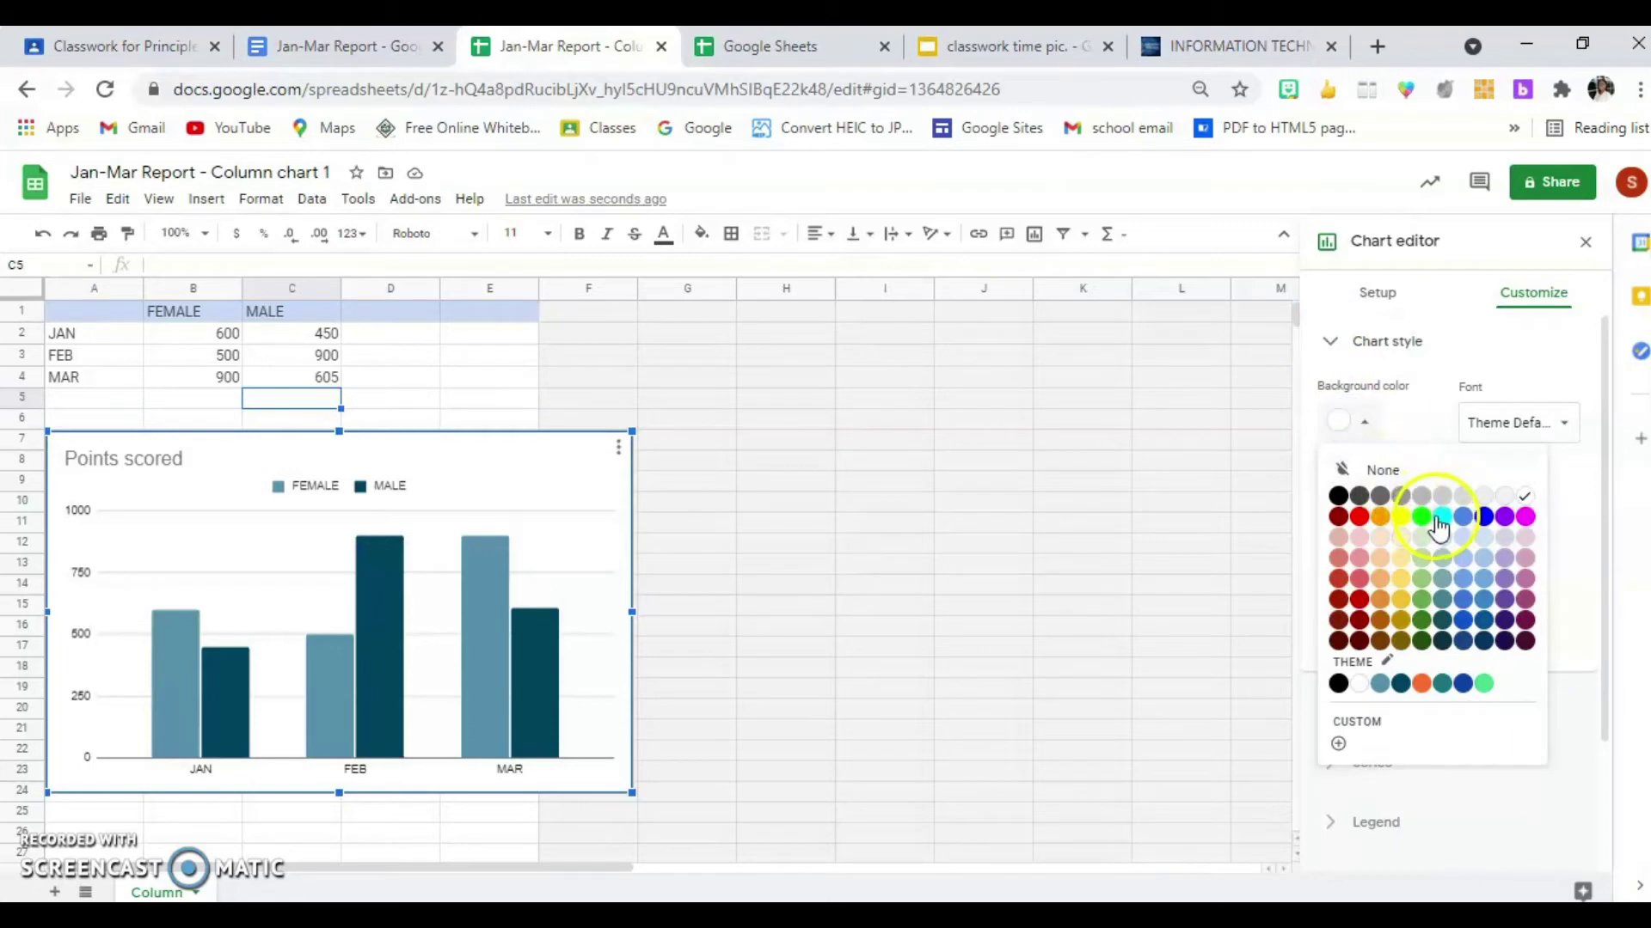
click(1442, 517)
click(1369, 424)
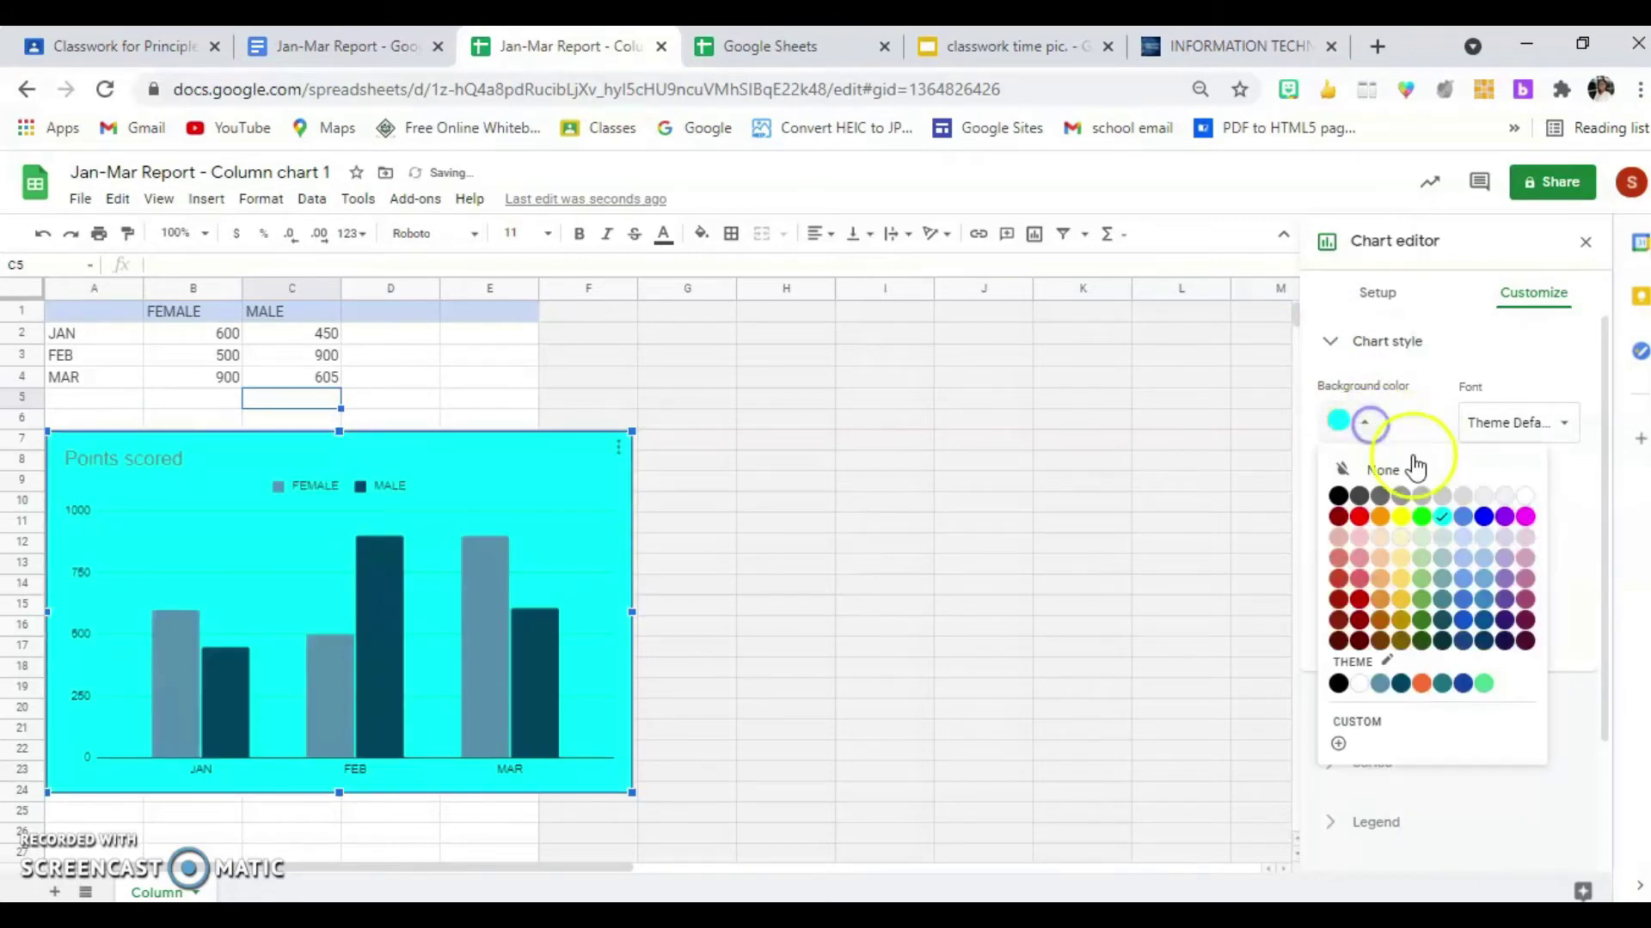
click(1517, 519)
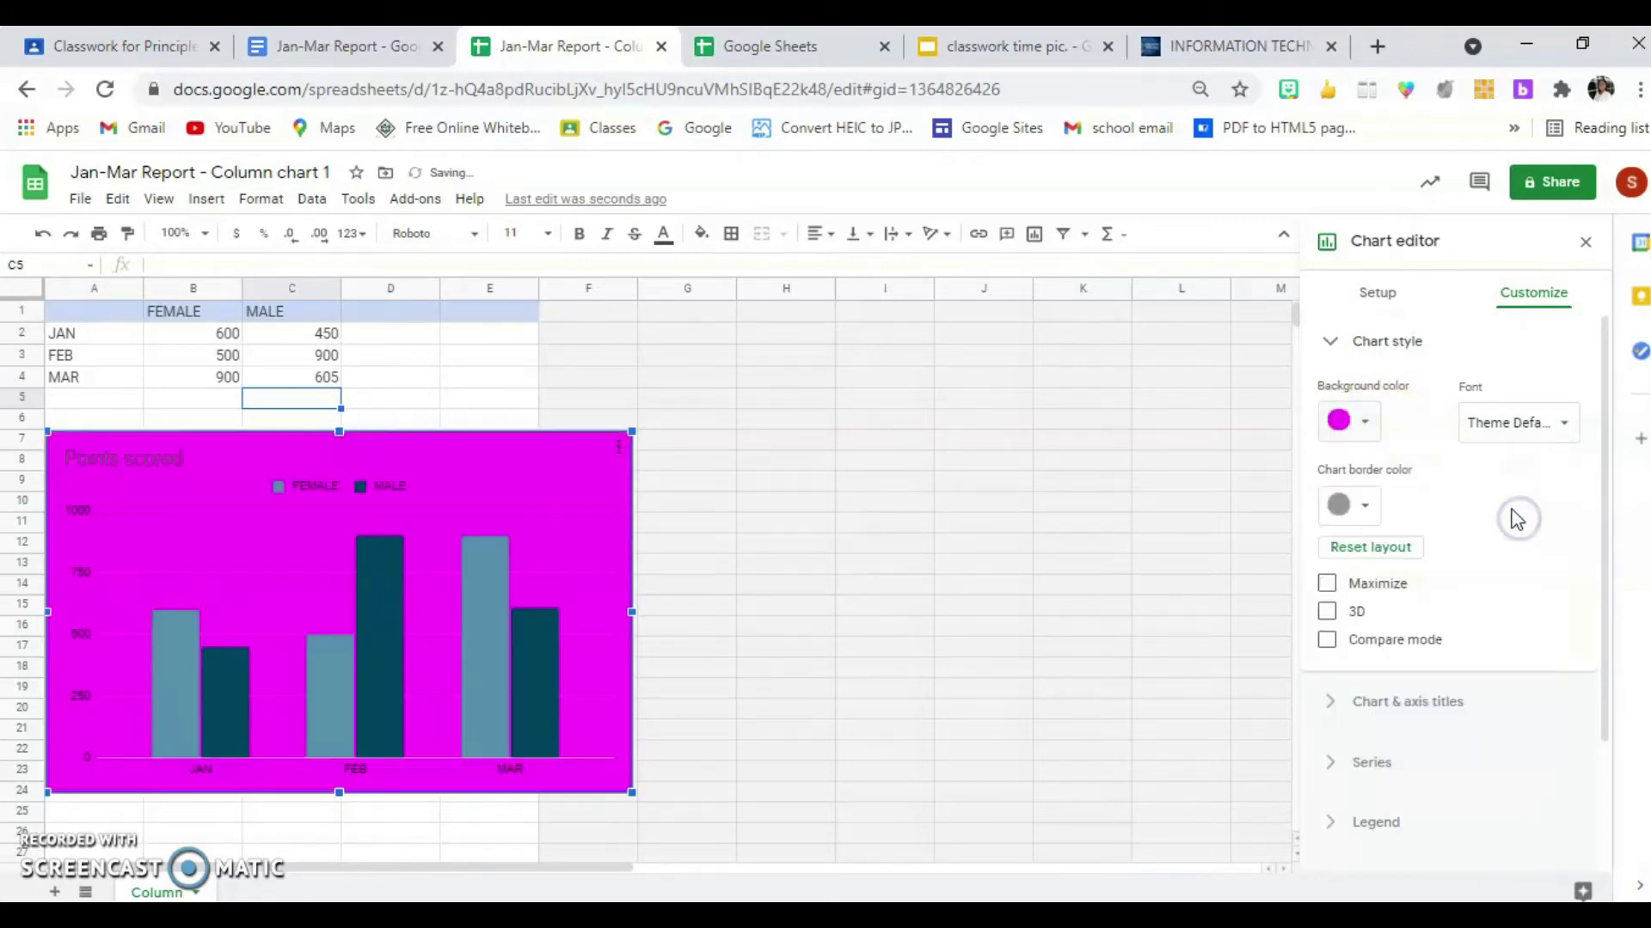
click(1362, 429)
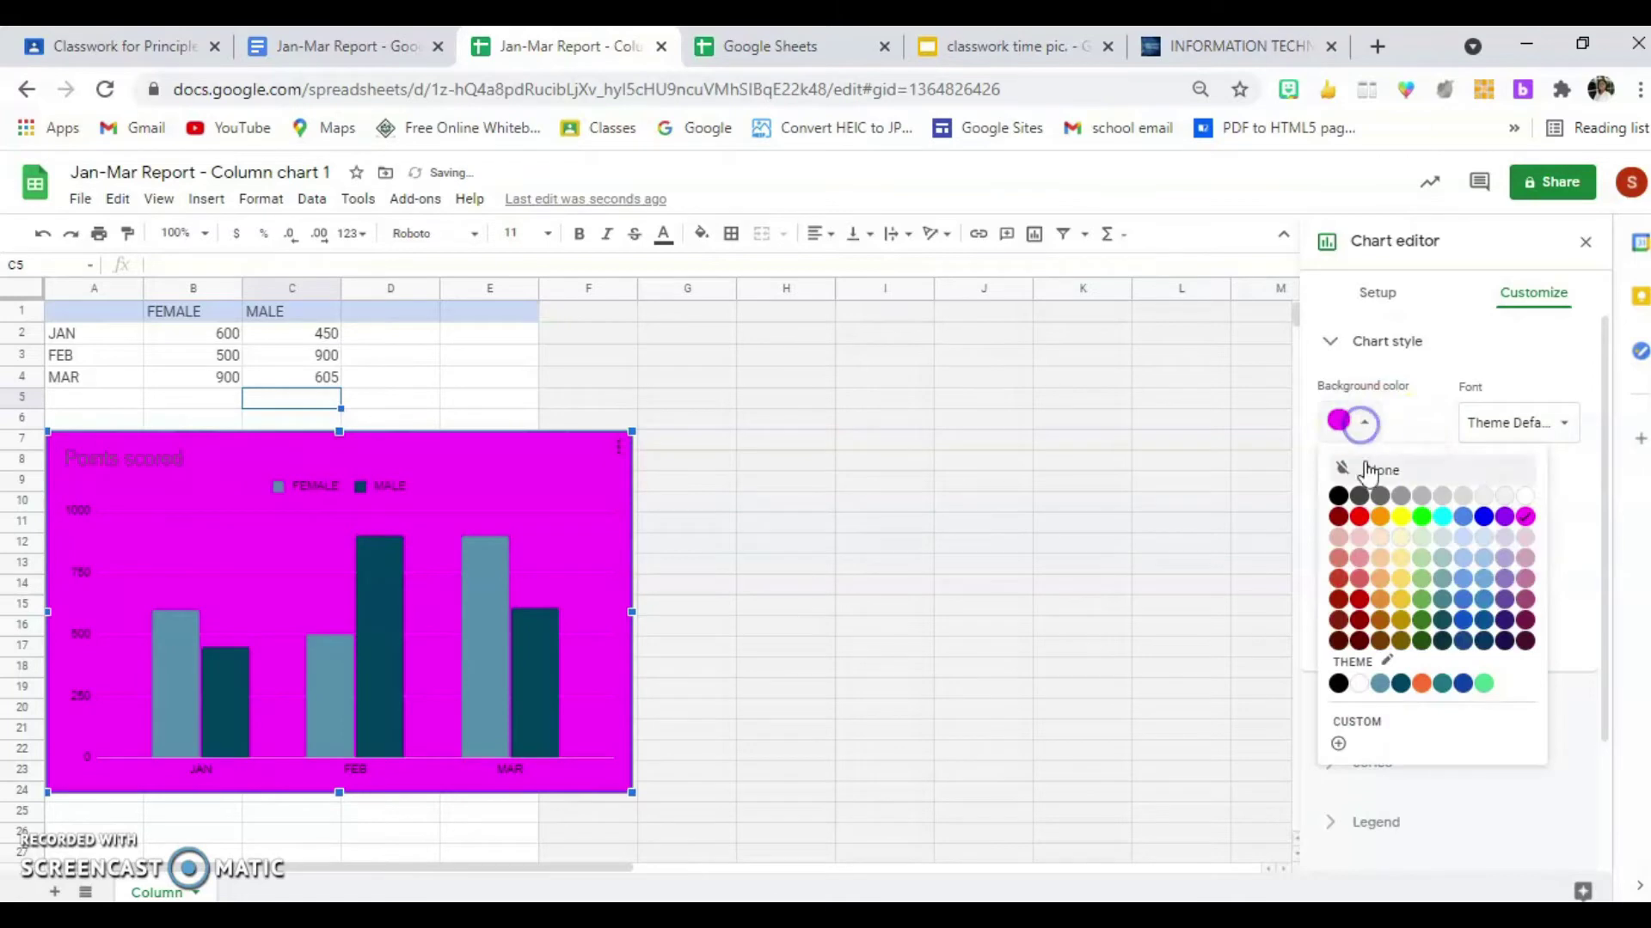
click(1525, 496)
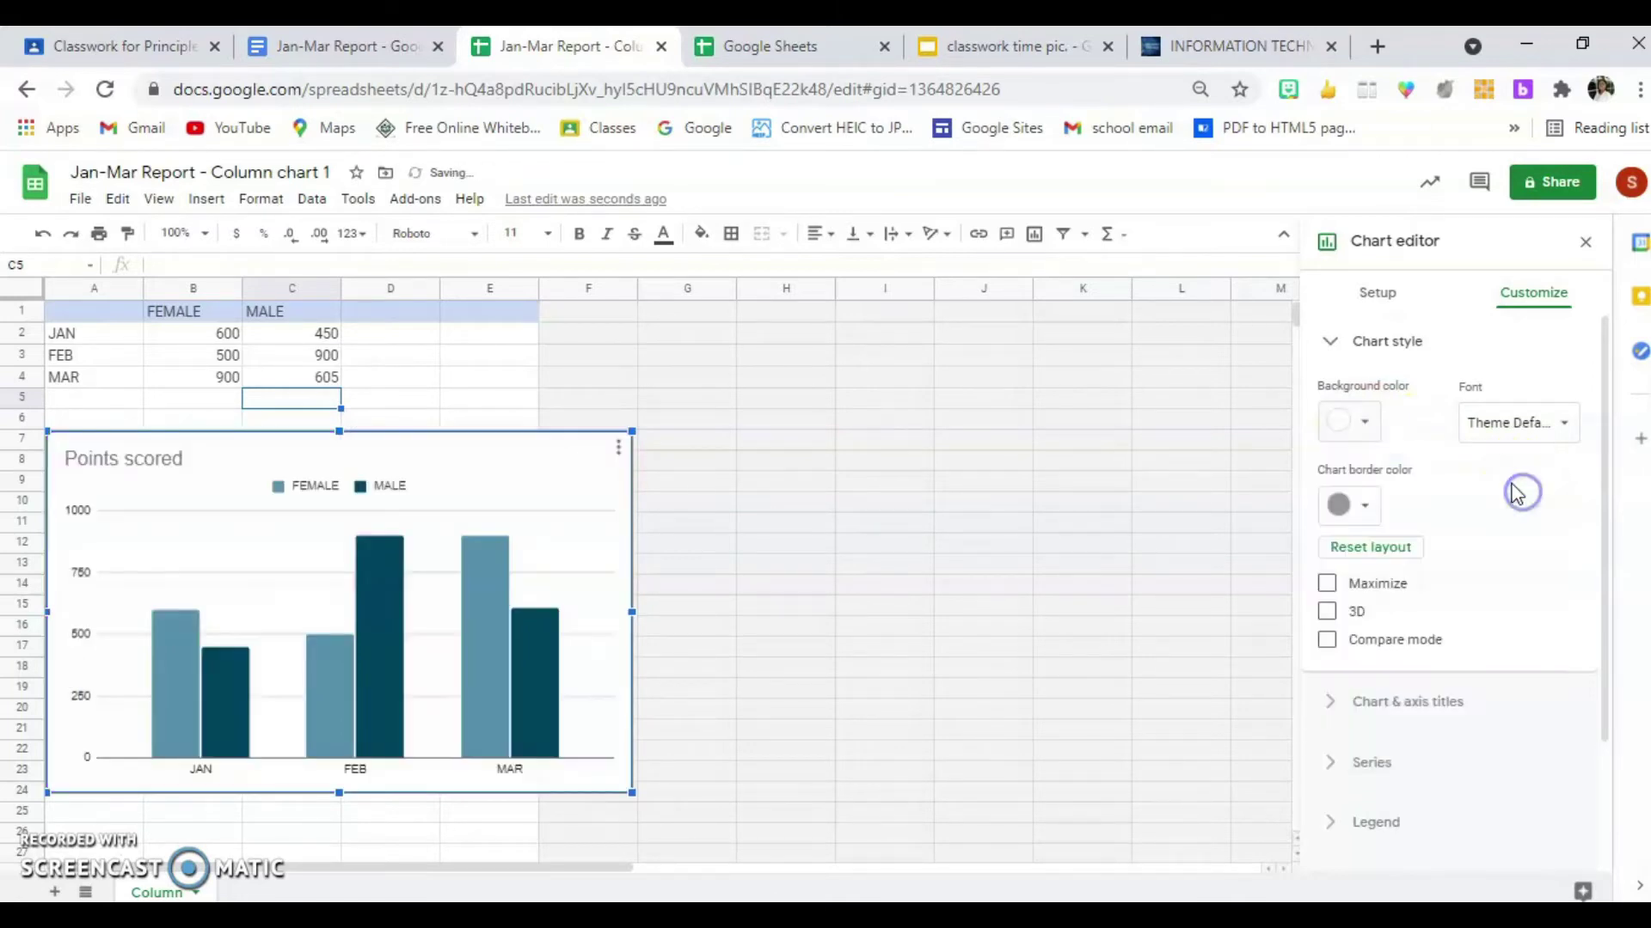
Step: Set the chart font to Georgia, the border colour to cyan, and enable 3D
click(1549, 438)
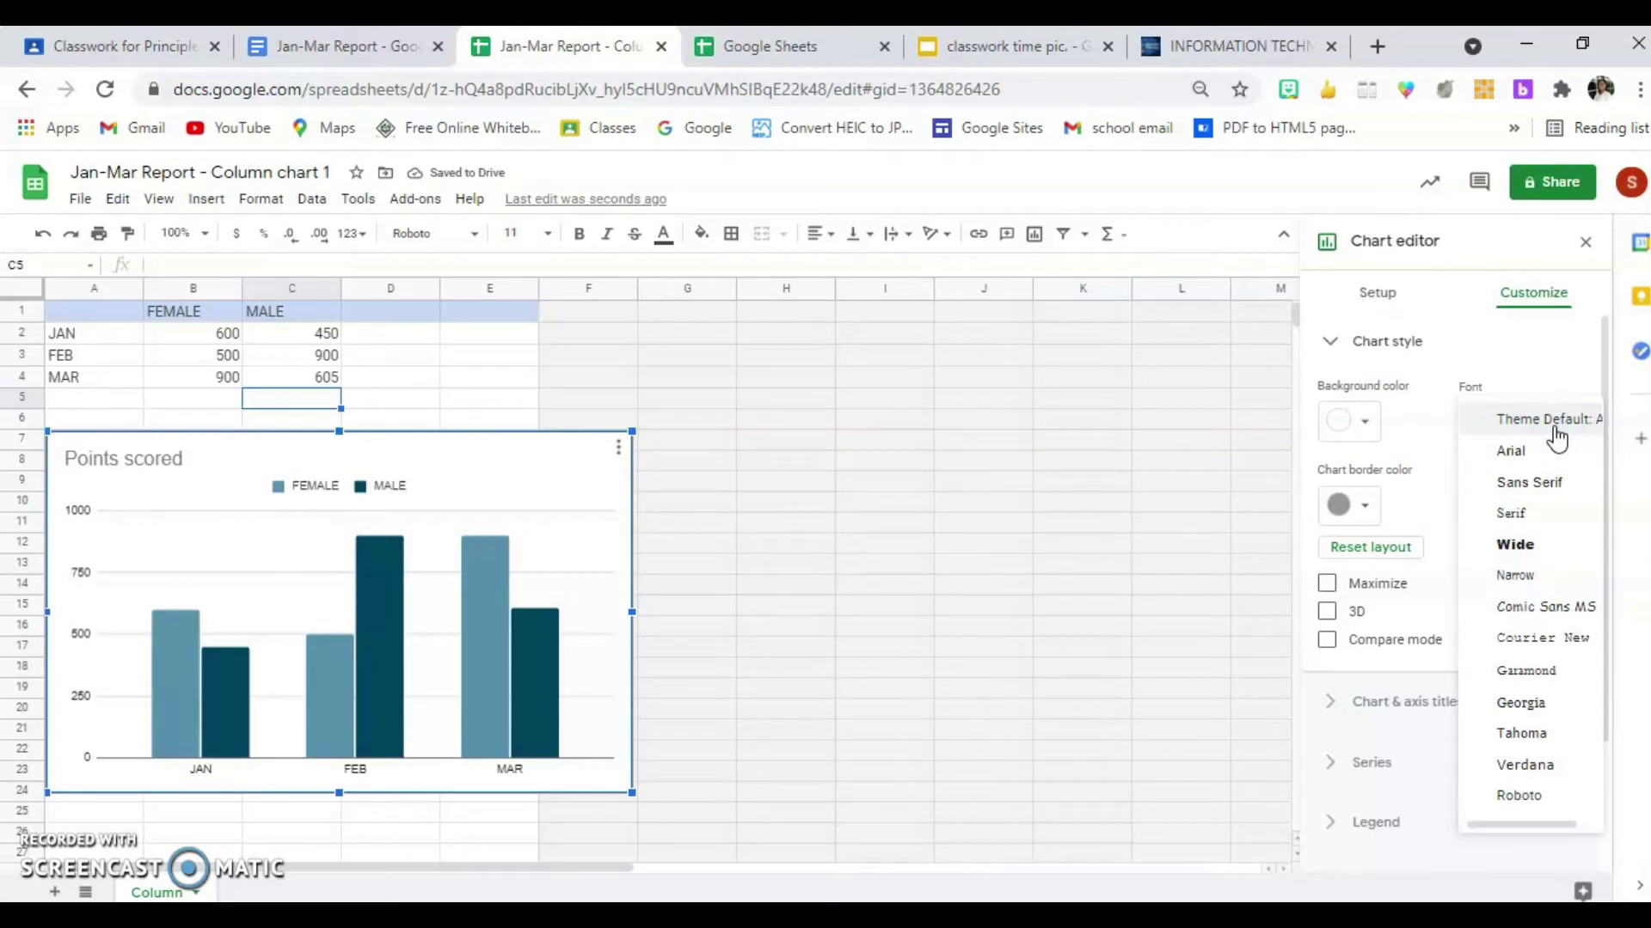
click(1526, 732)
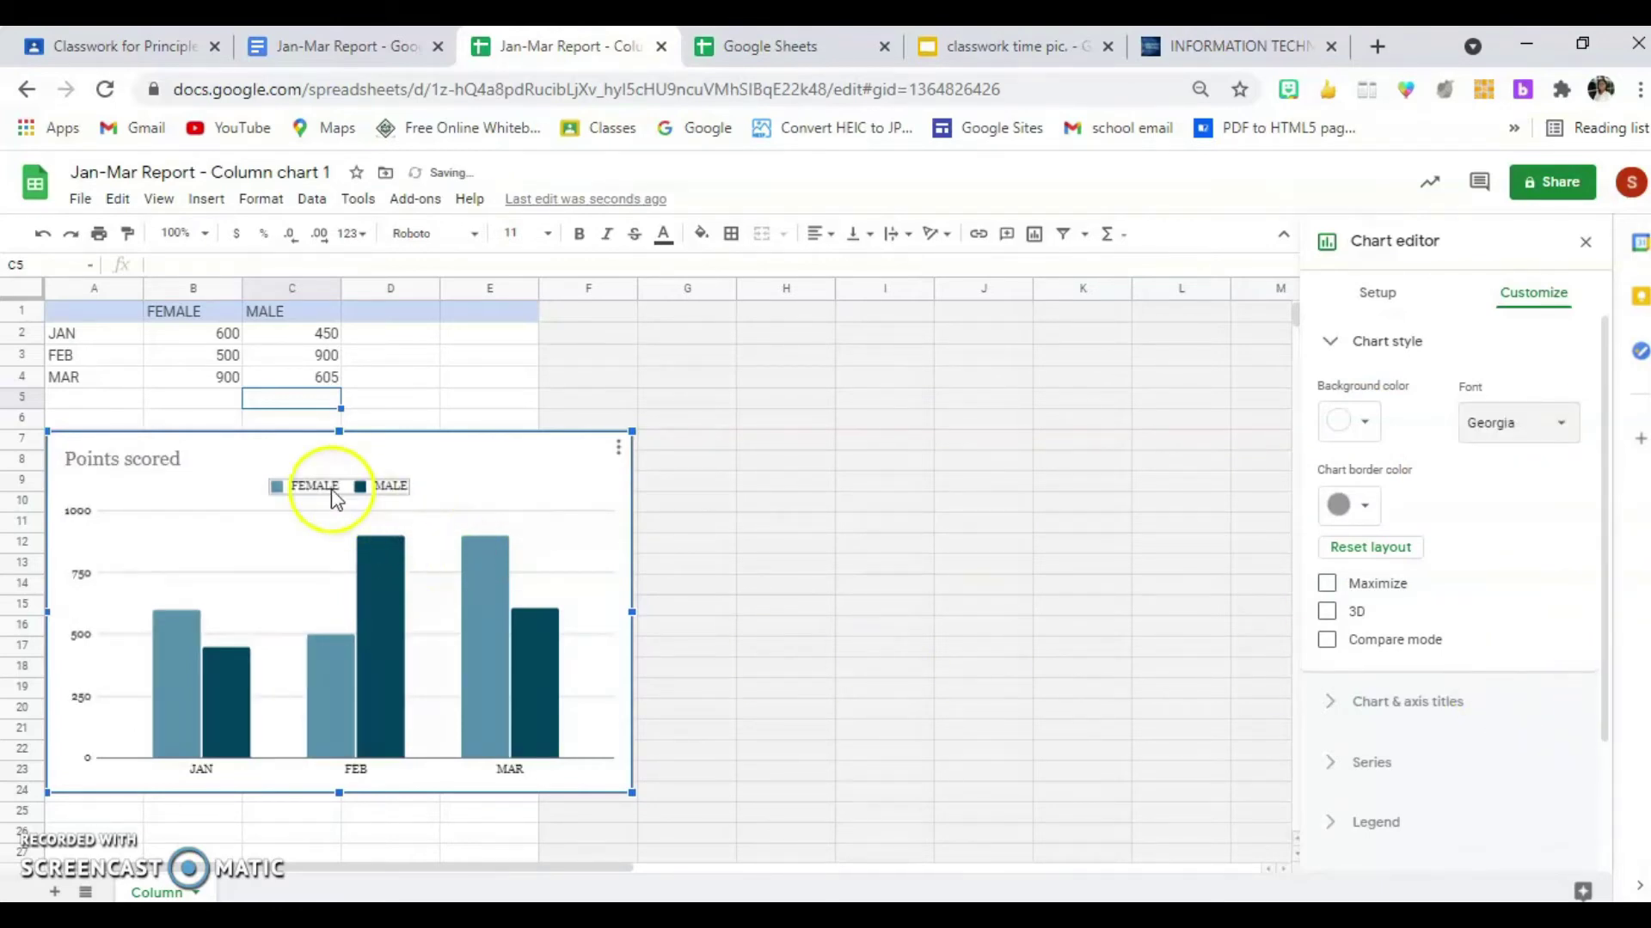
click(1365, 508)
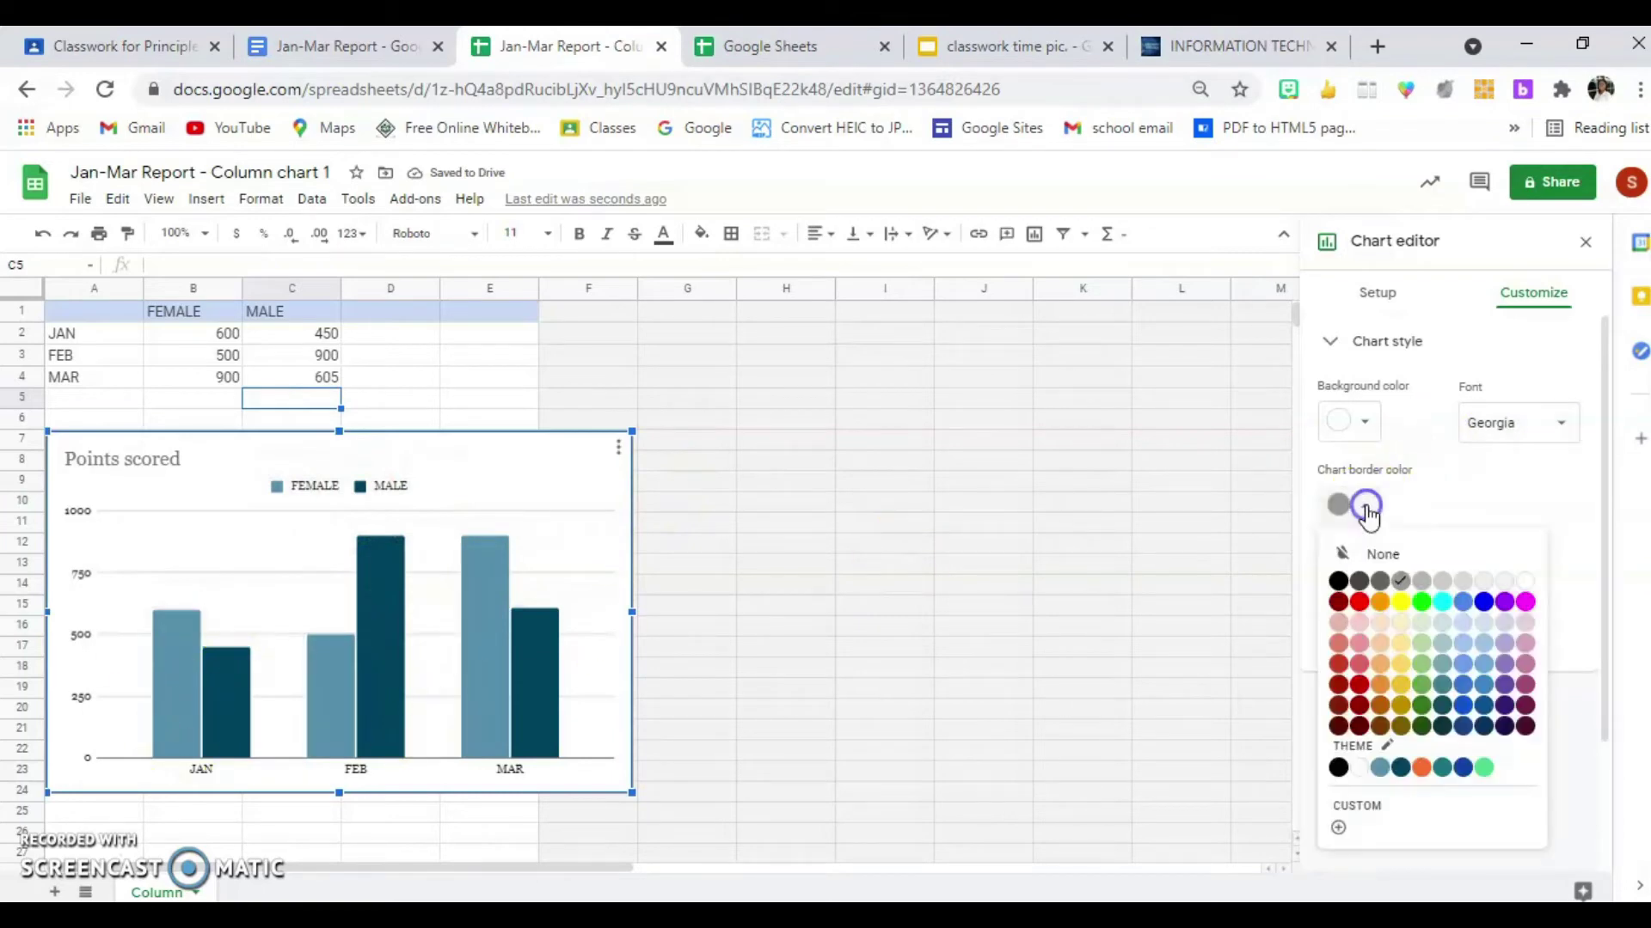
click(1441, 601)
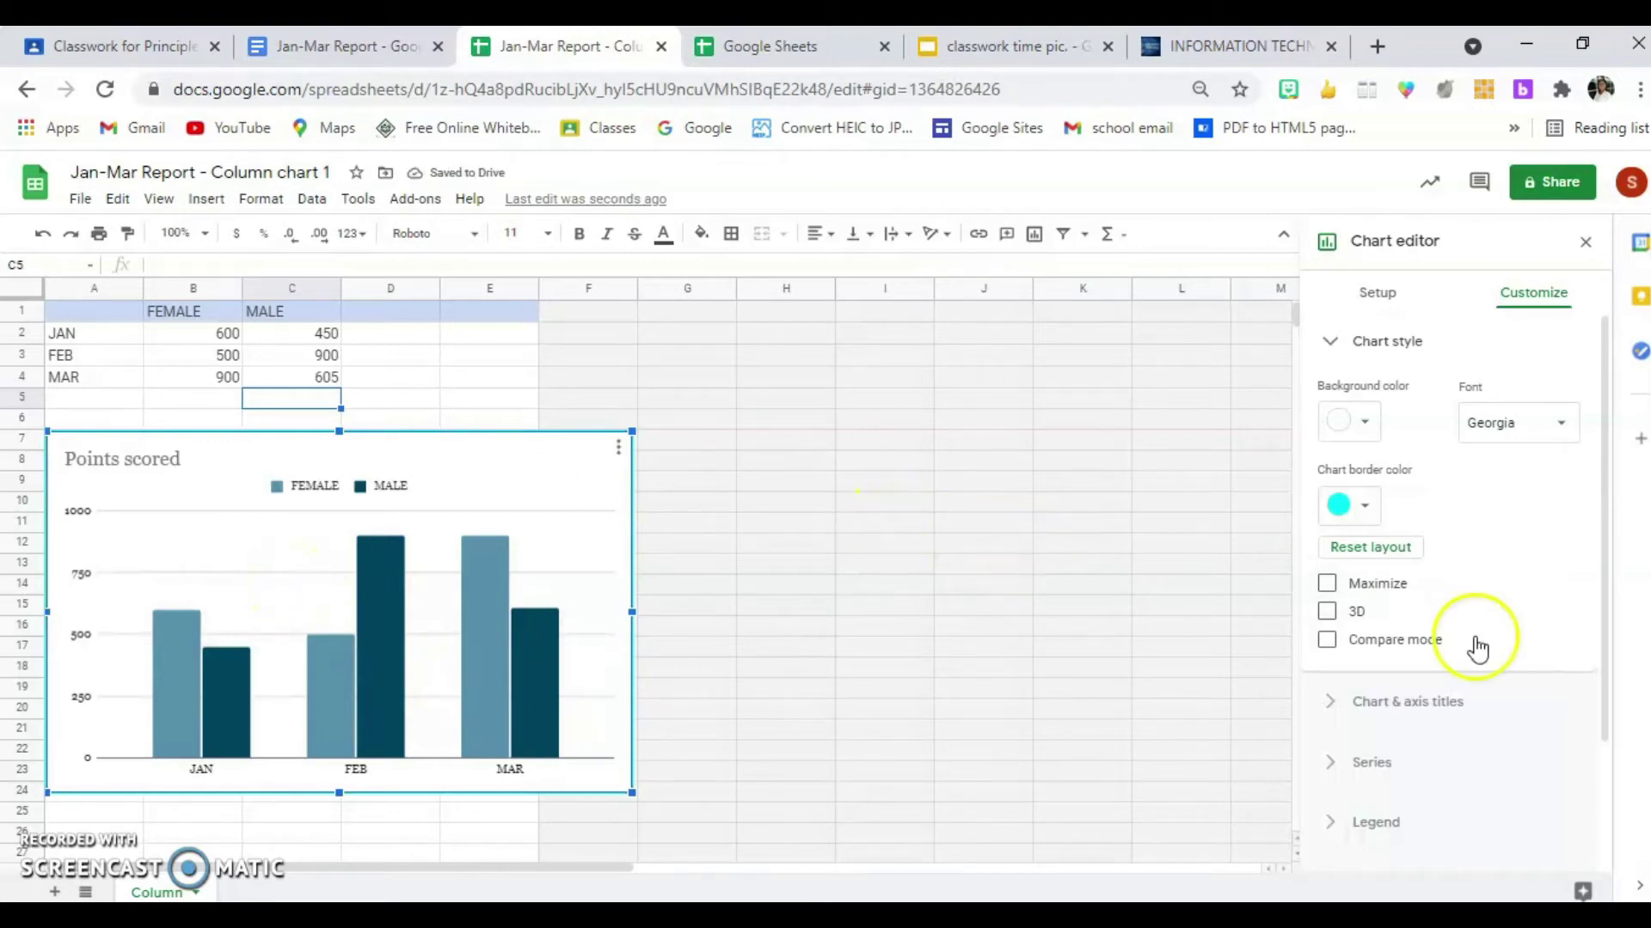
click(1337, 621)
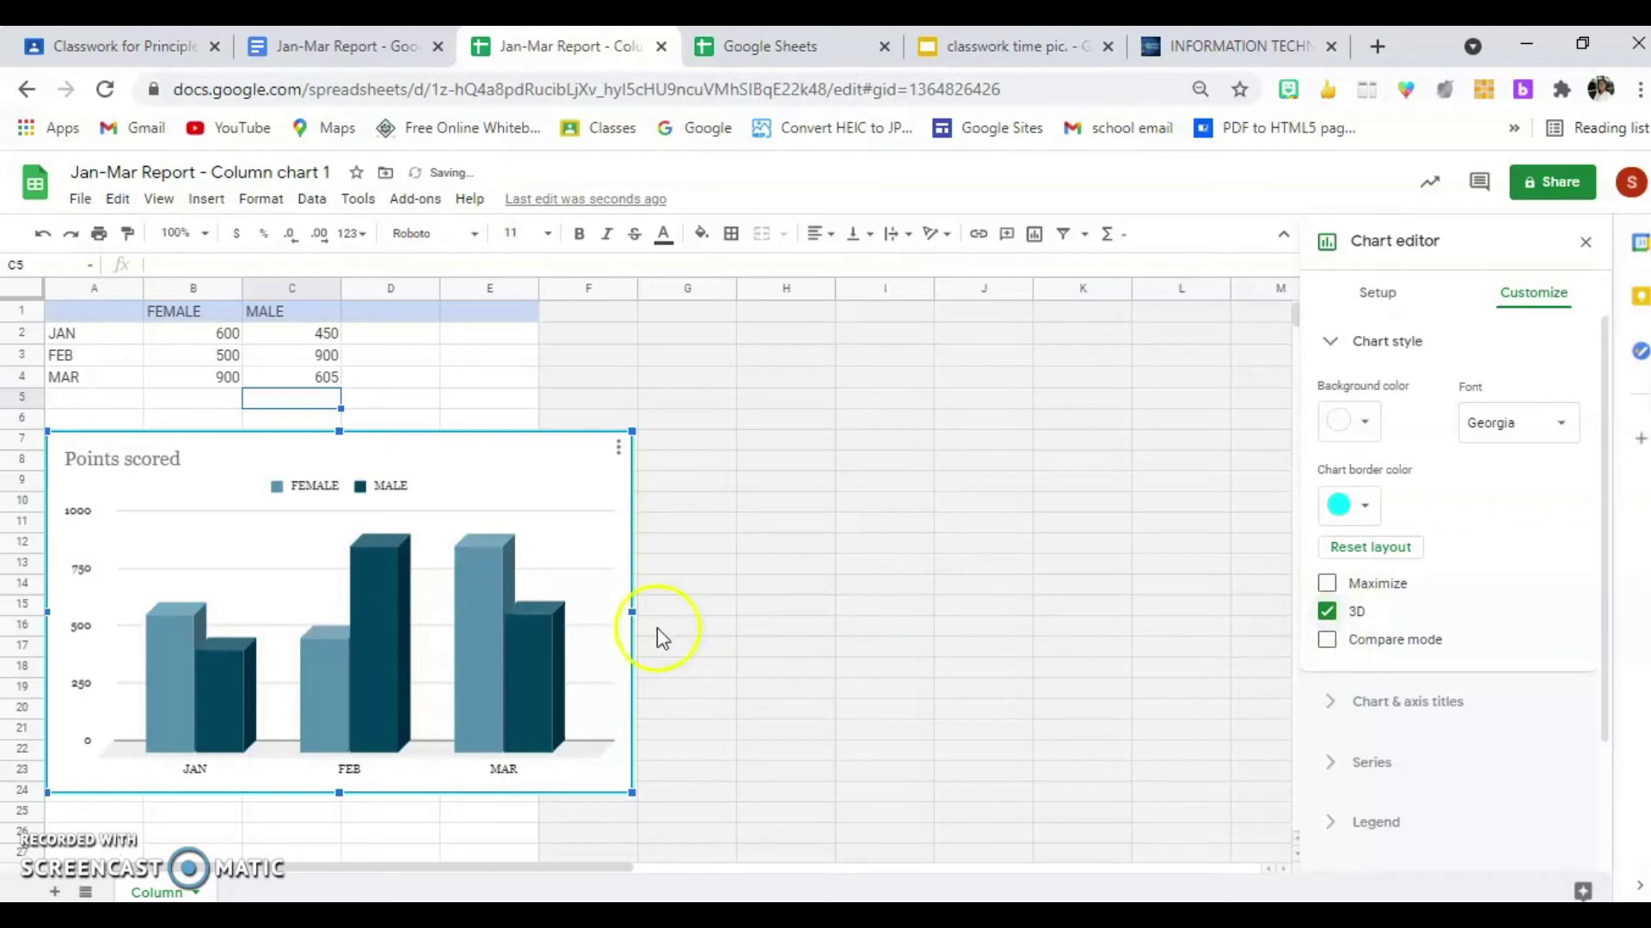
click(1331, 342)
click(1332, 401)
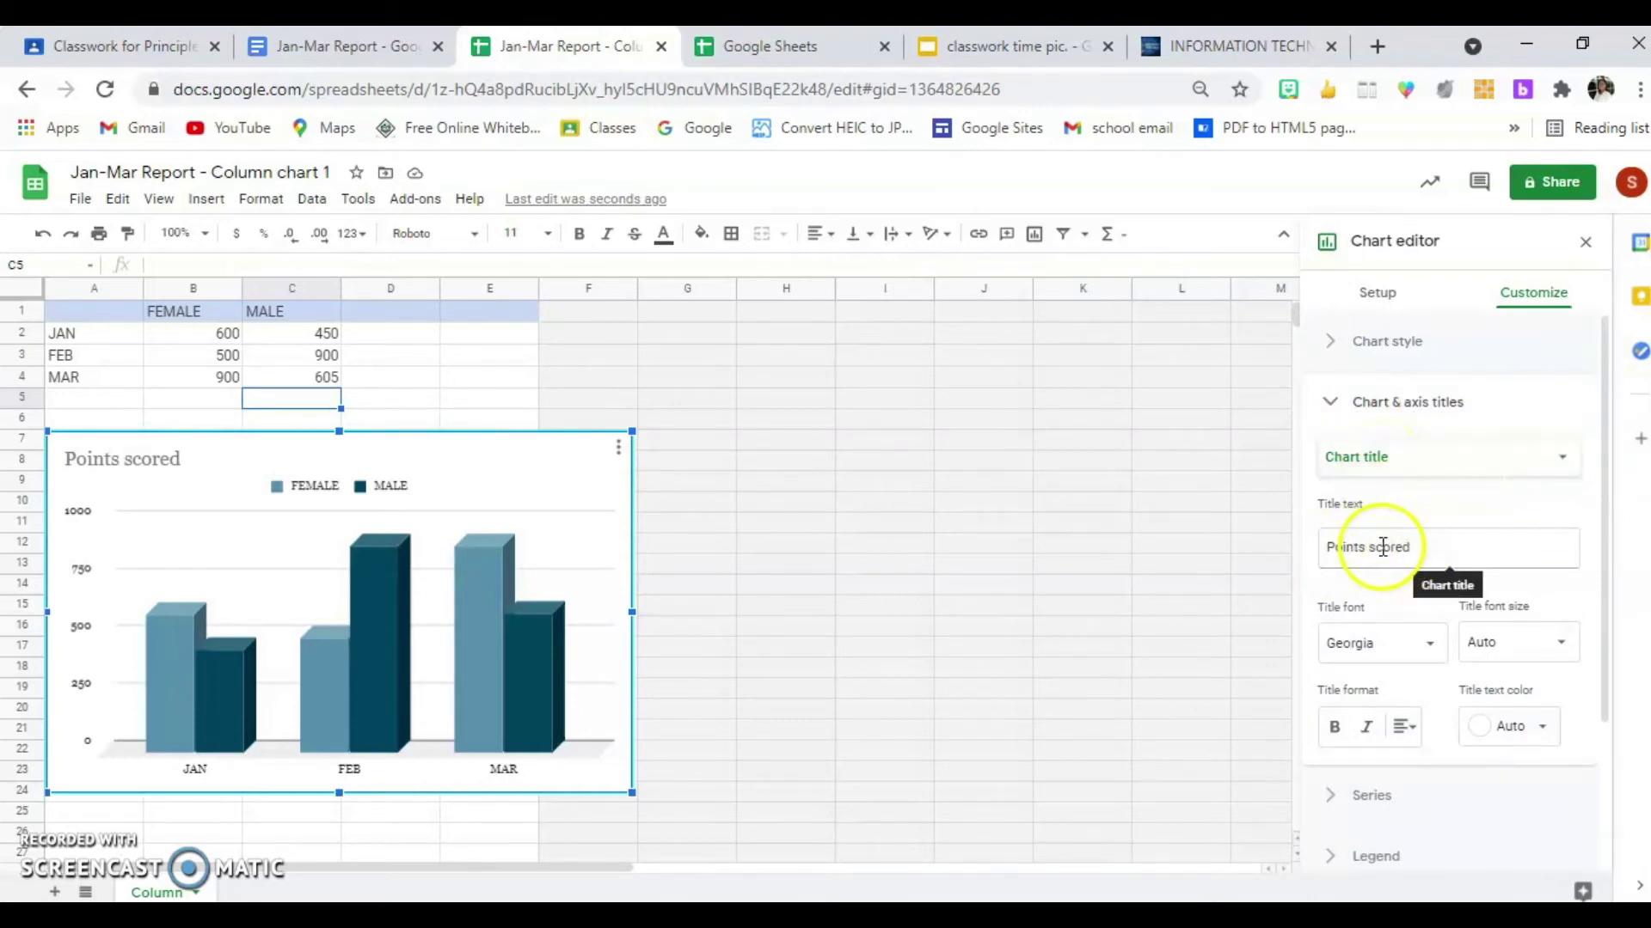
Step: Replace the chart title with "Attendance for Jan-Mar", keeping the font size at Auto
click(1425, 540)
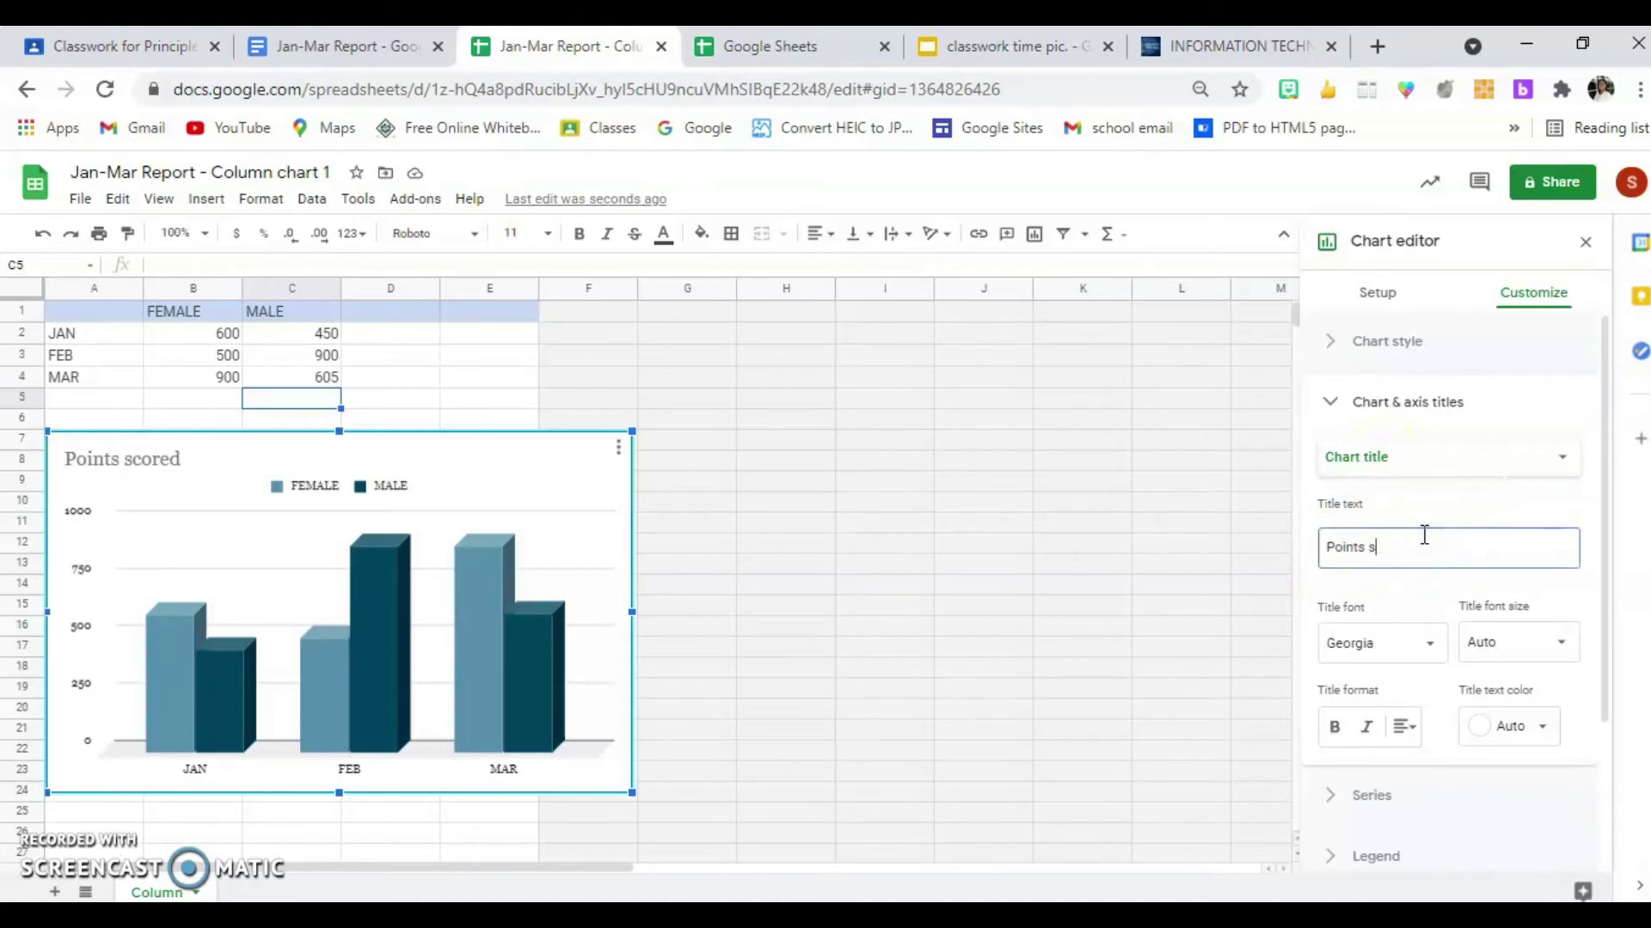
key(BackSpace)
key(BackSpace)
key(BackSpace)
text(AT)
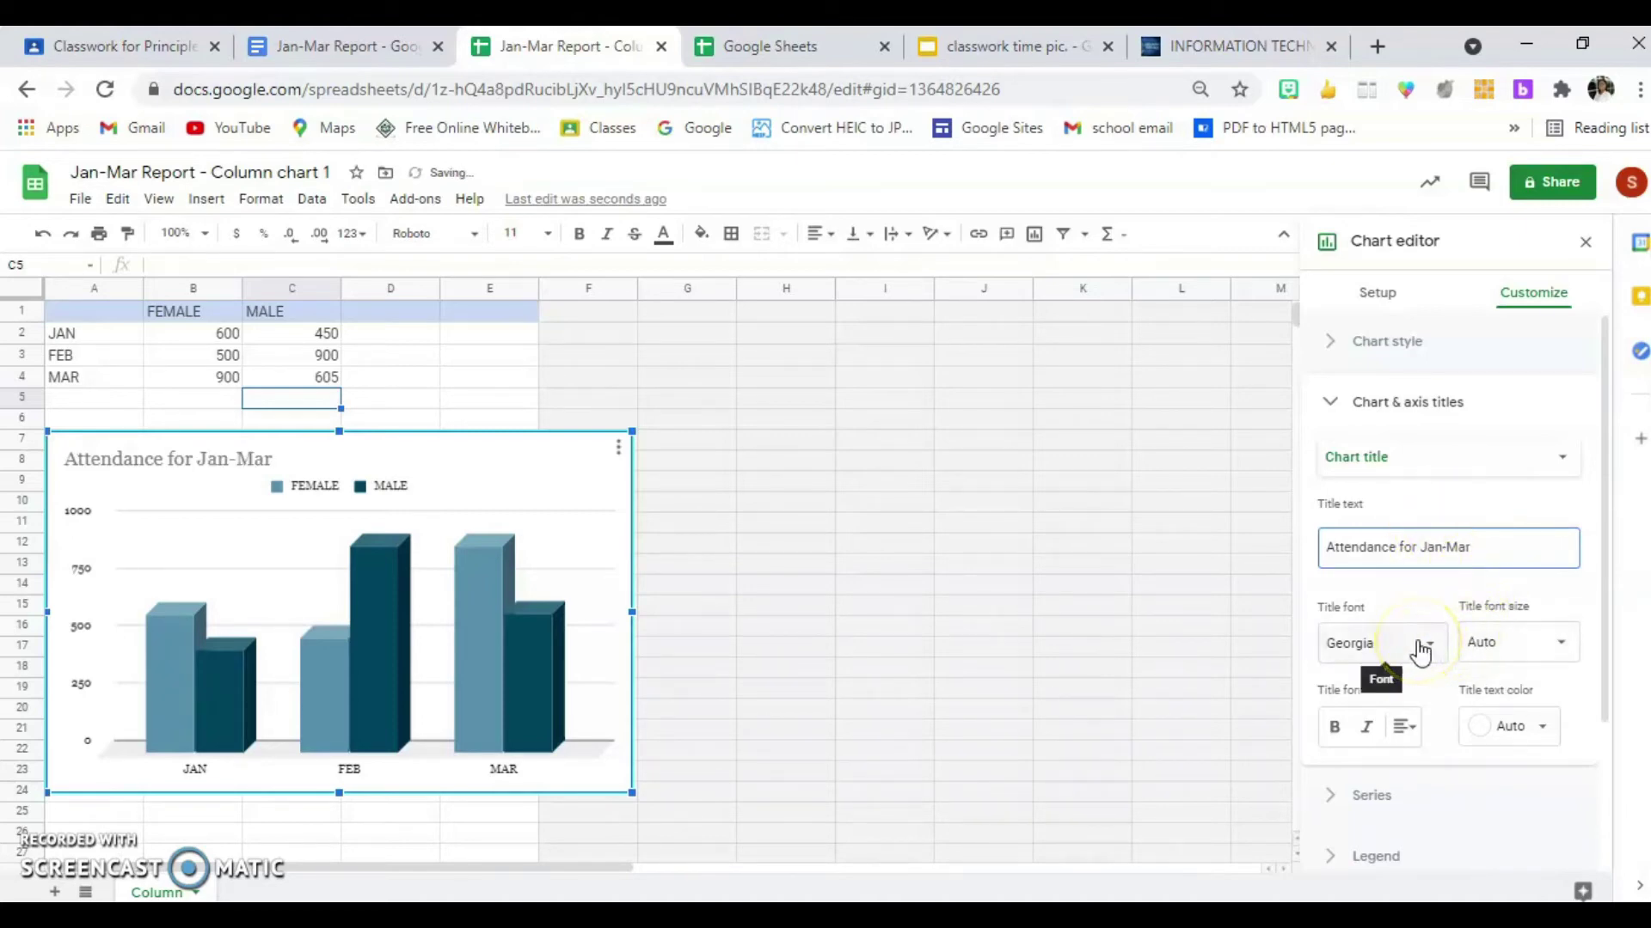
click(1553, 664)
click(1519, 392)
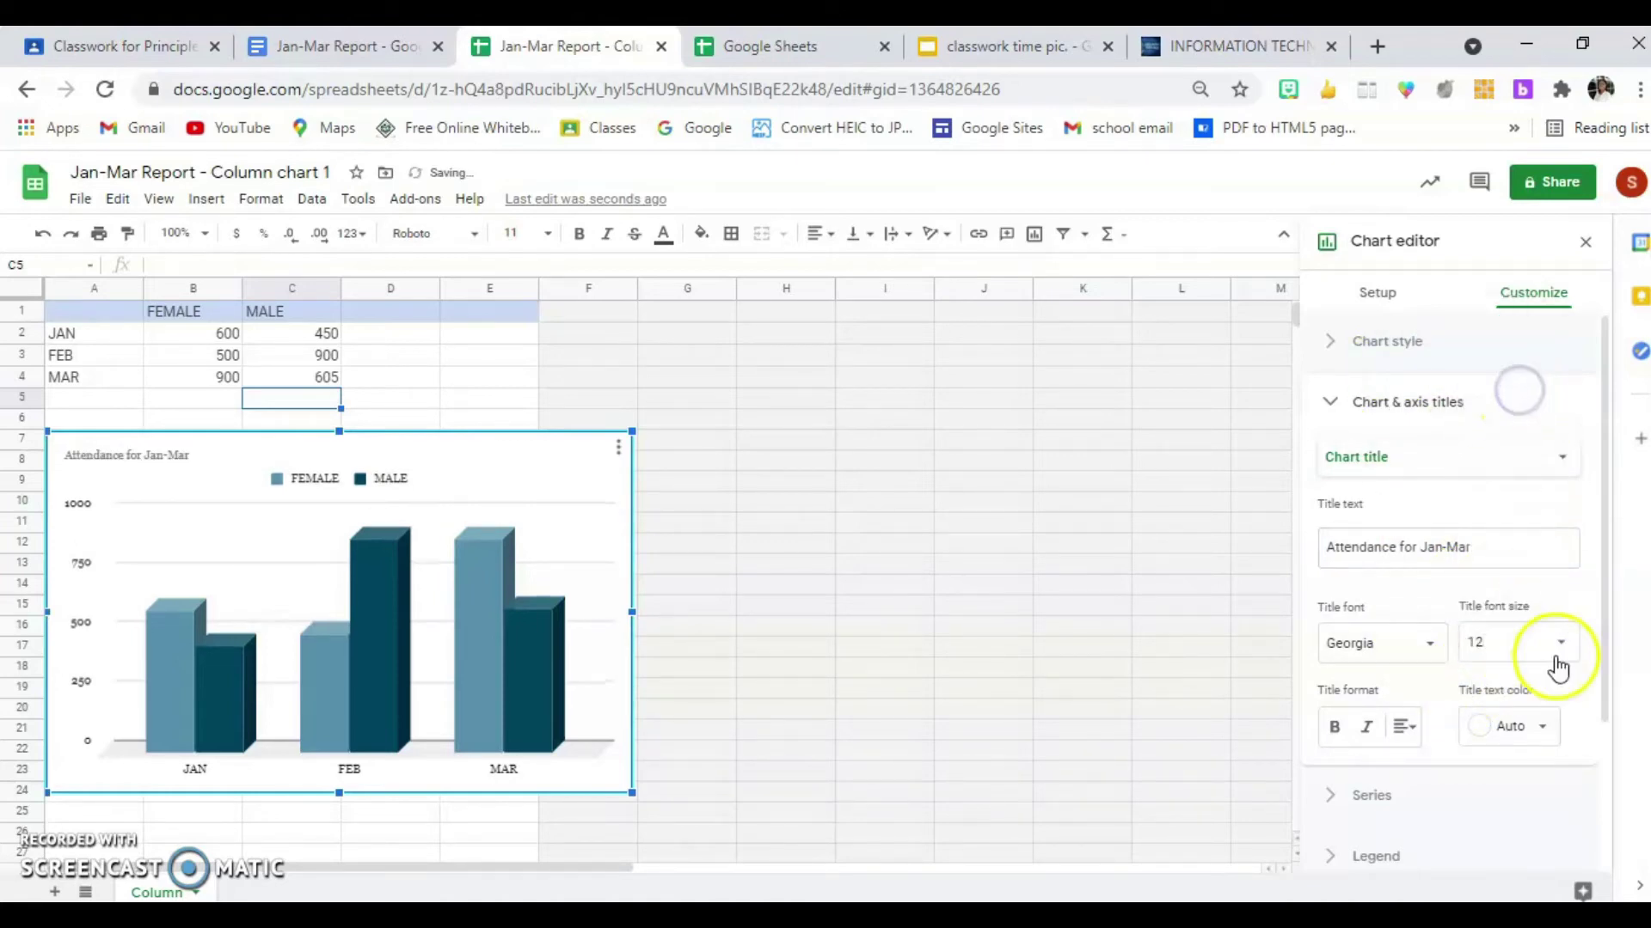
click(1556, 662)
click(1512, 325)
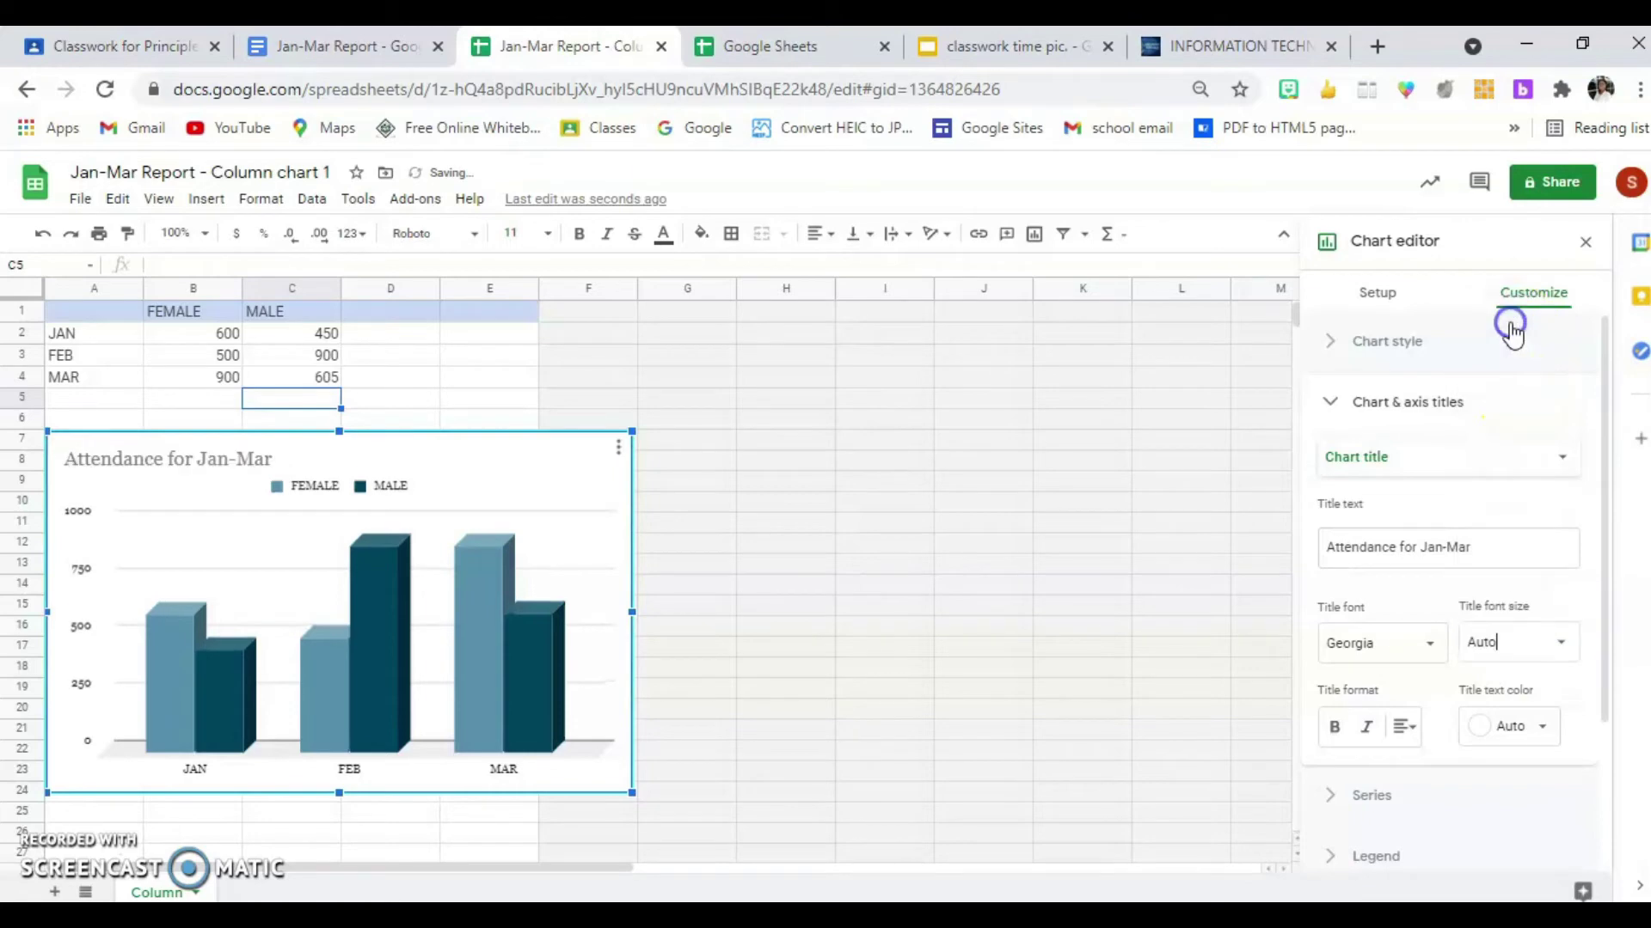
Step: Make the chart title bold, italic, centred and orange
click(1343, 731)
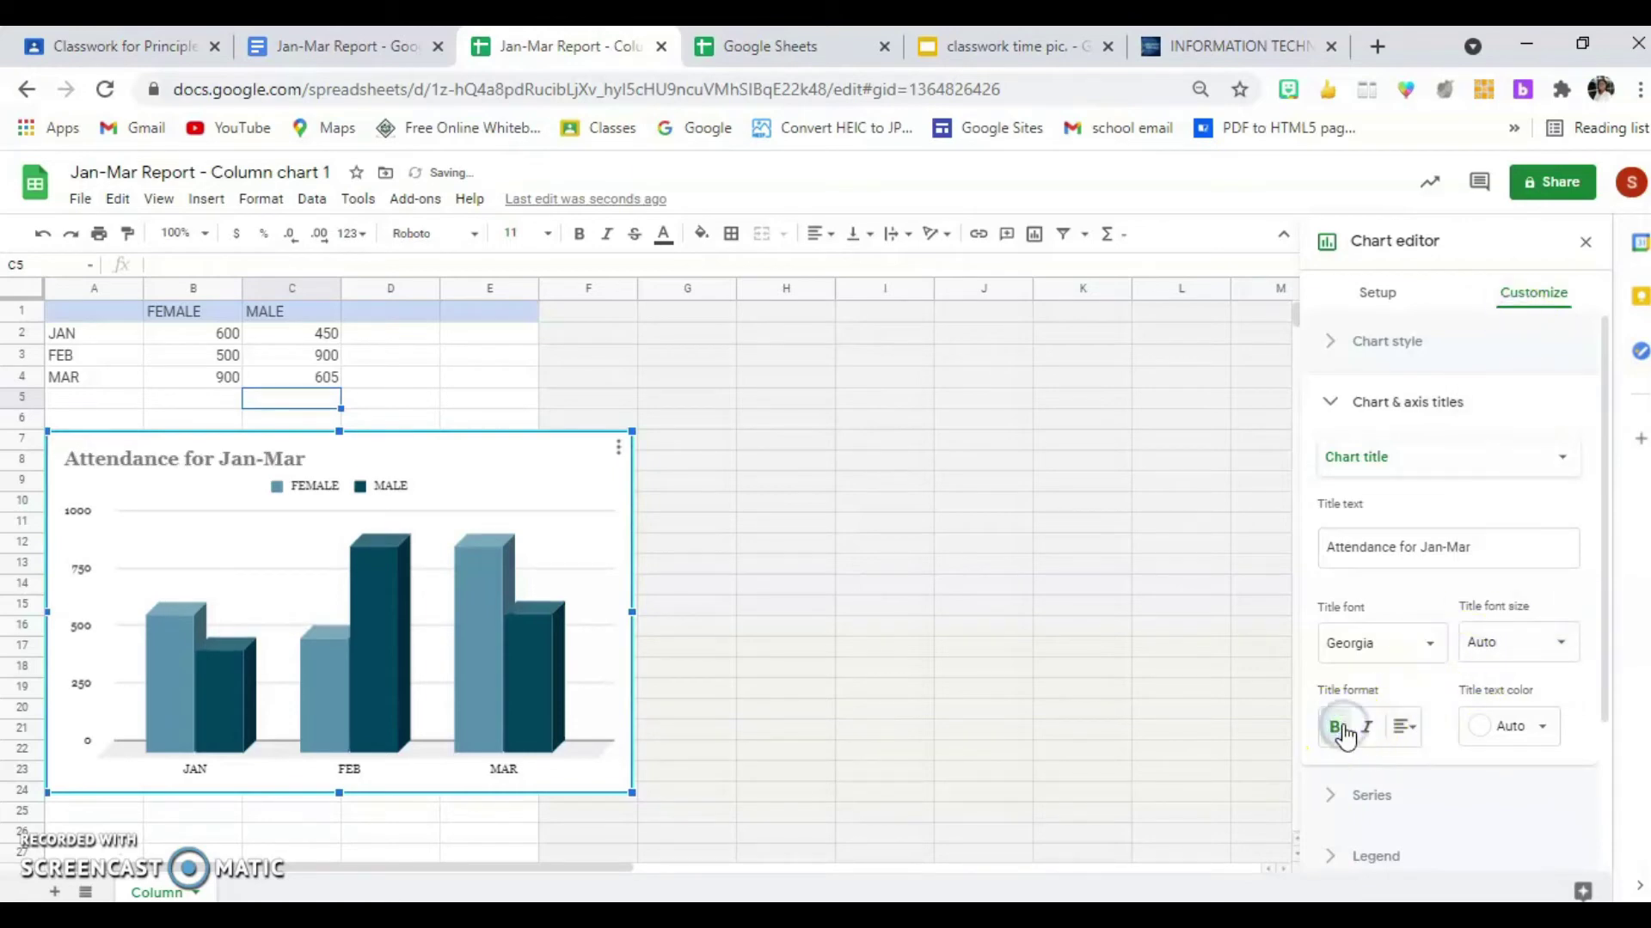
click(1367, 728)
click(1402, 728)
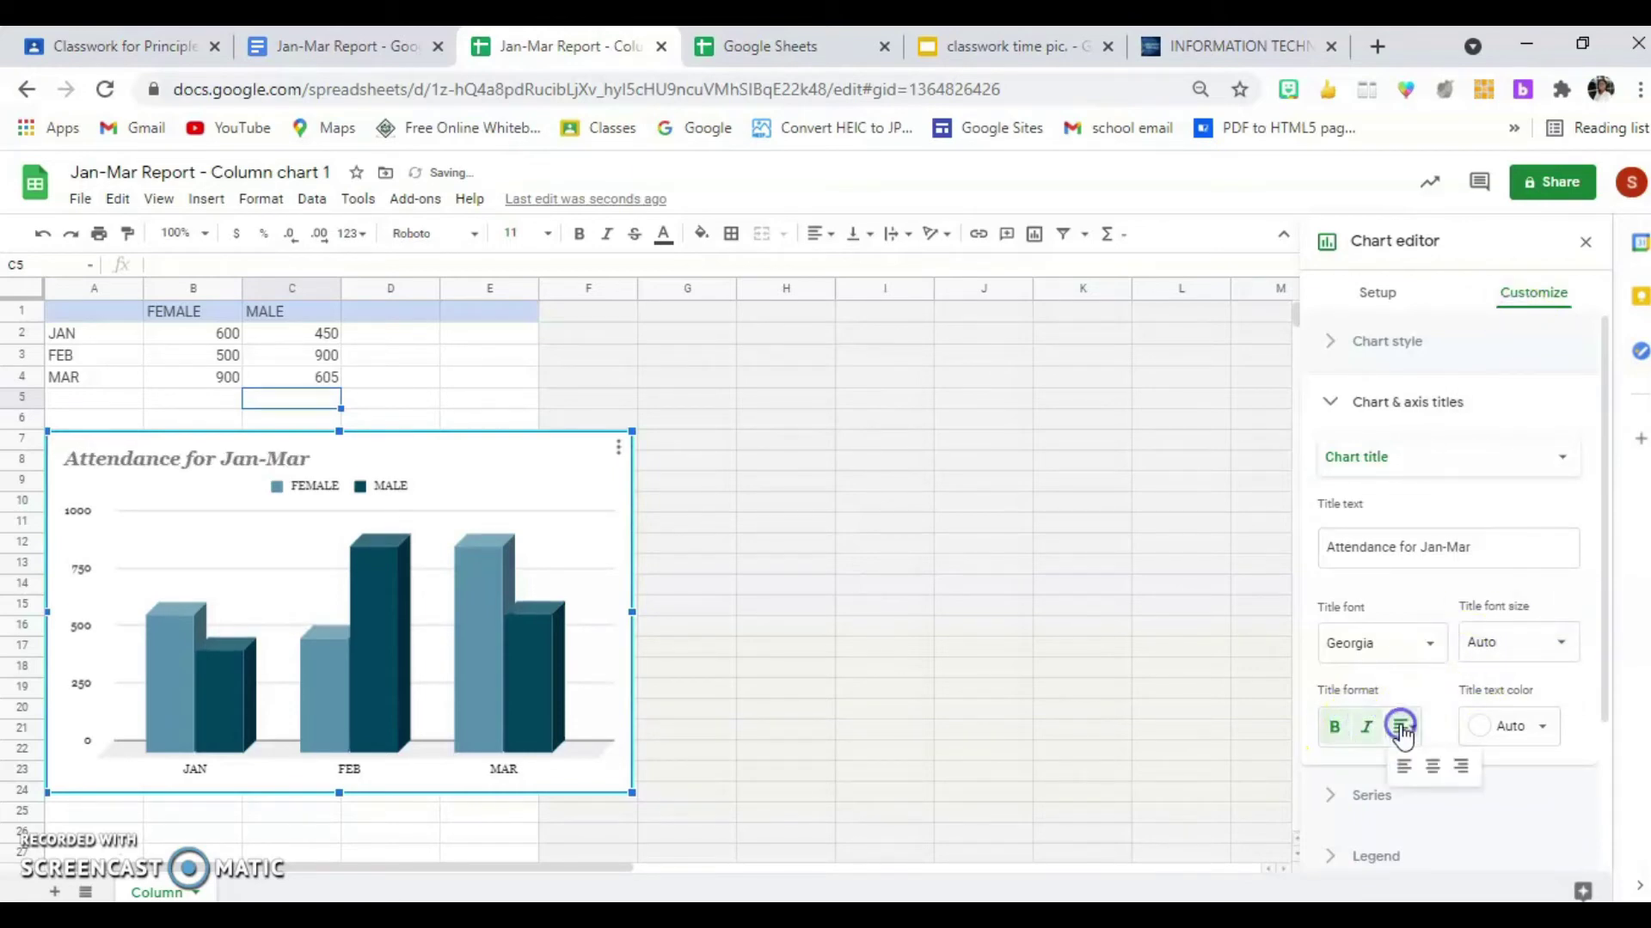
click(1433, 765)
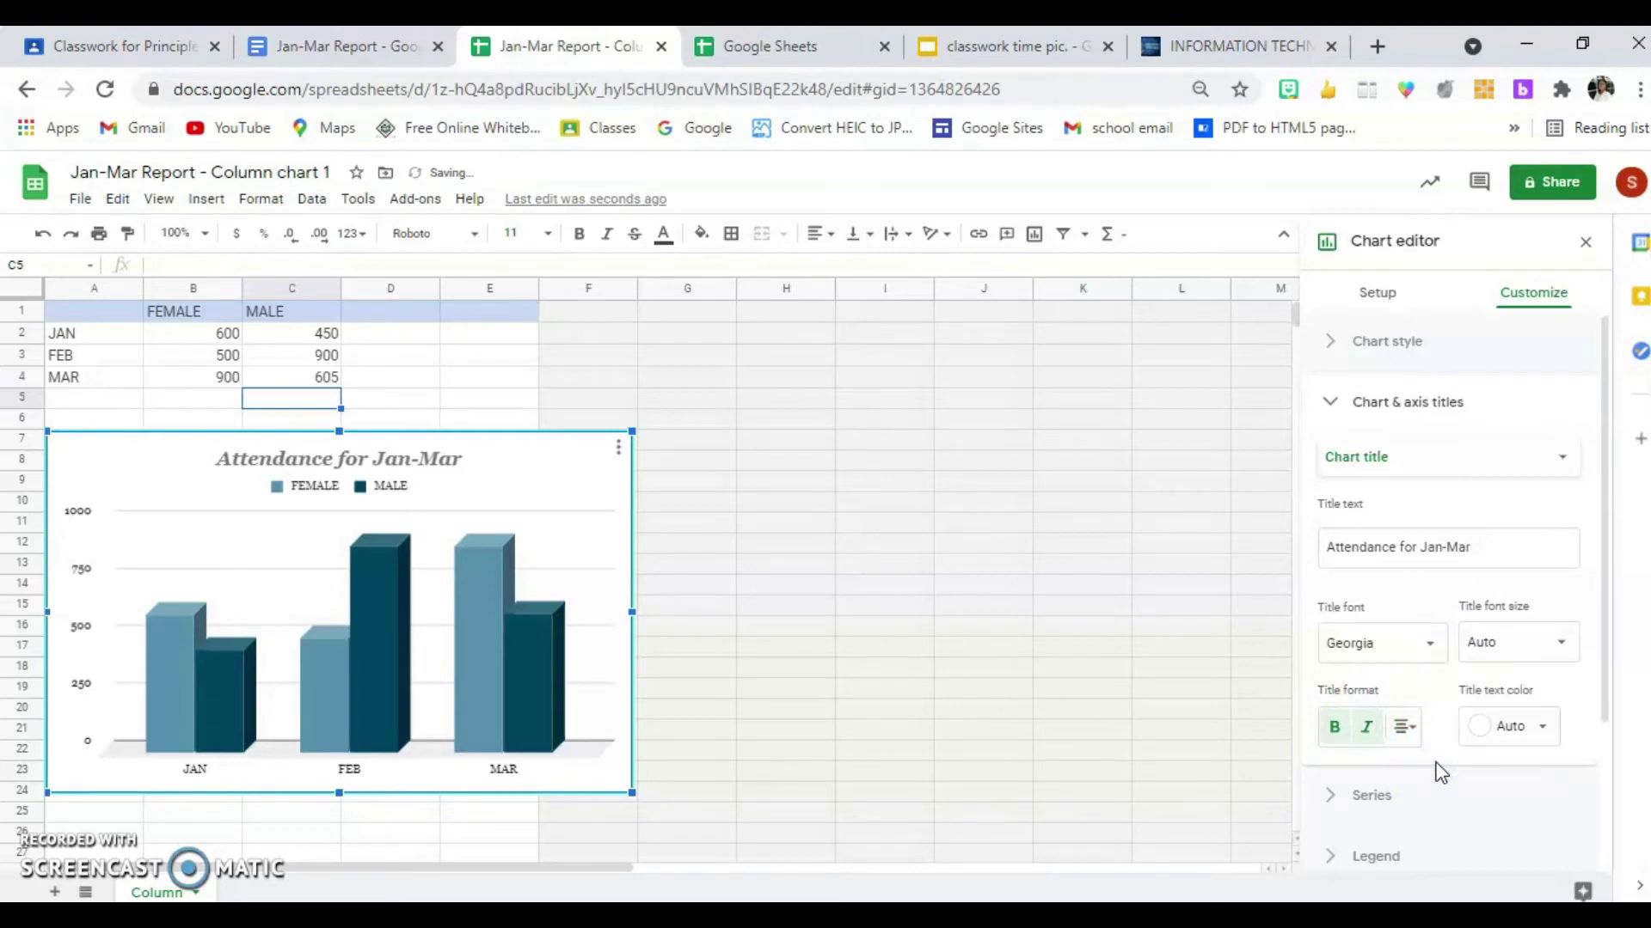
click(1549, 728)
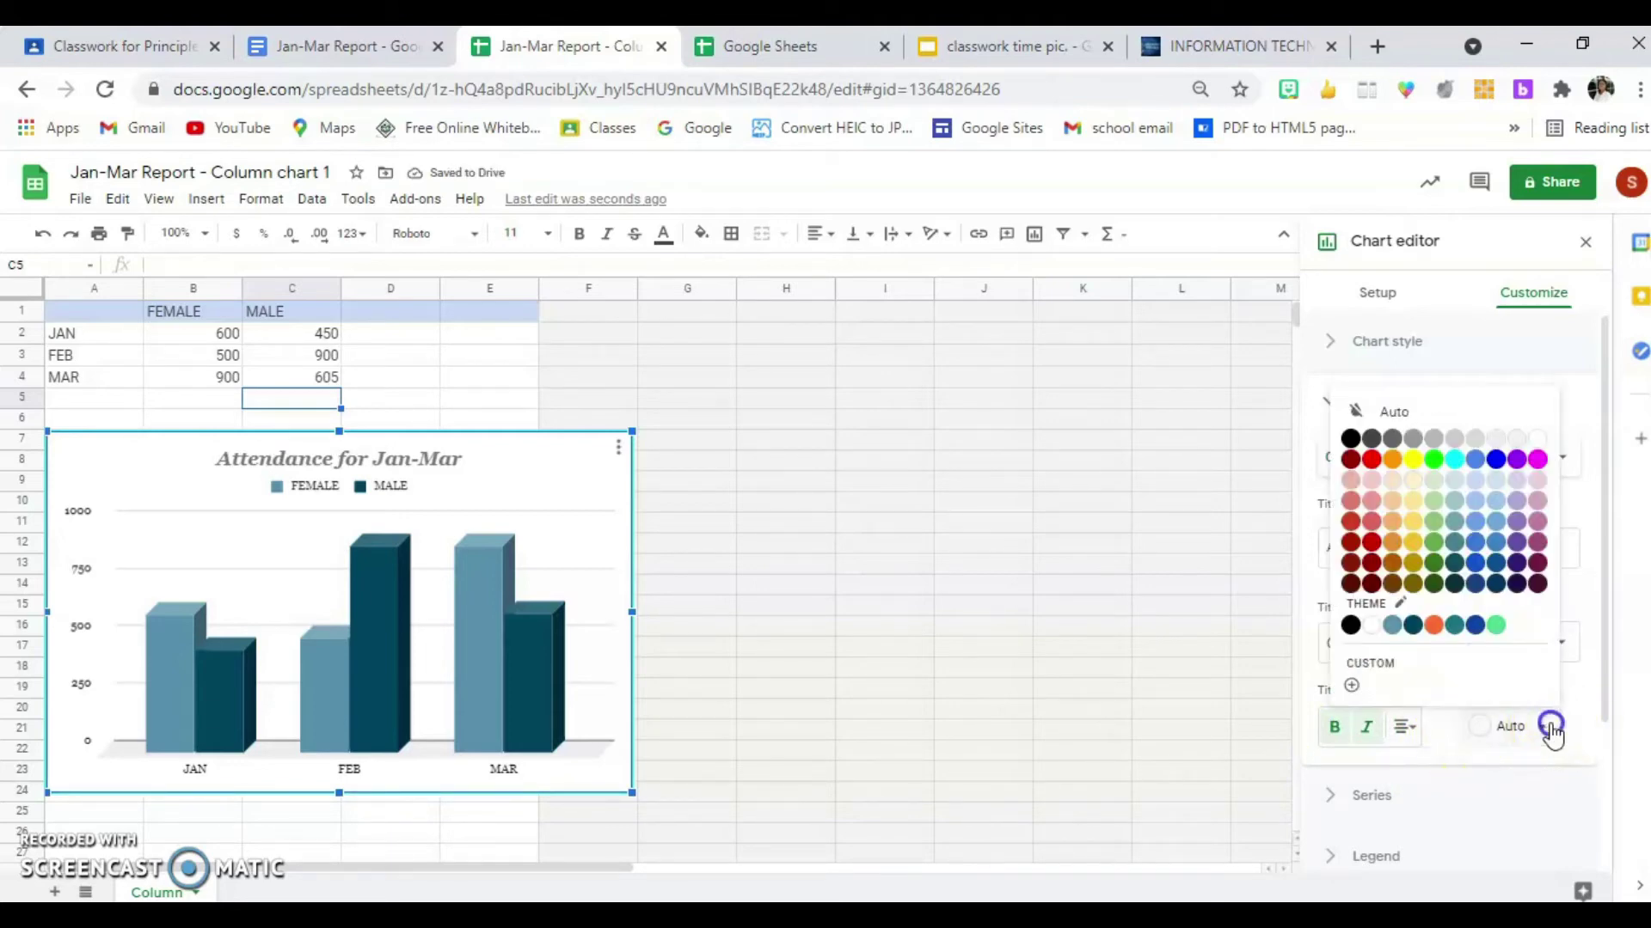
click(1403, 466)
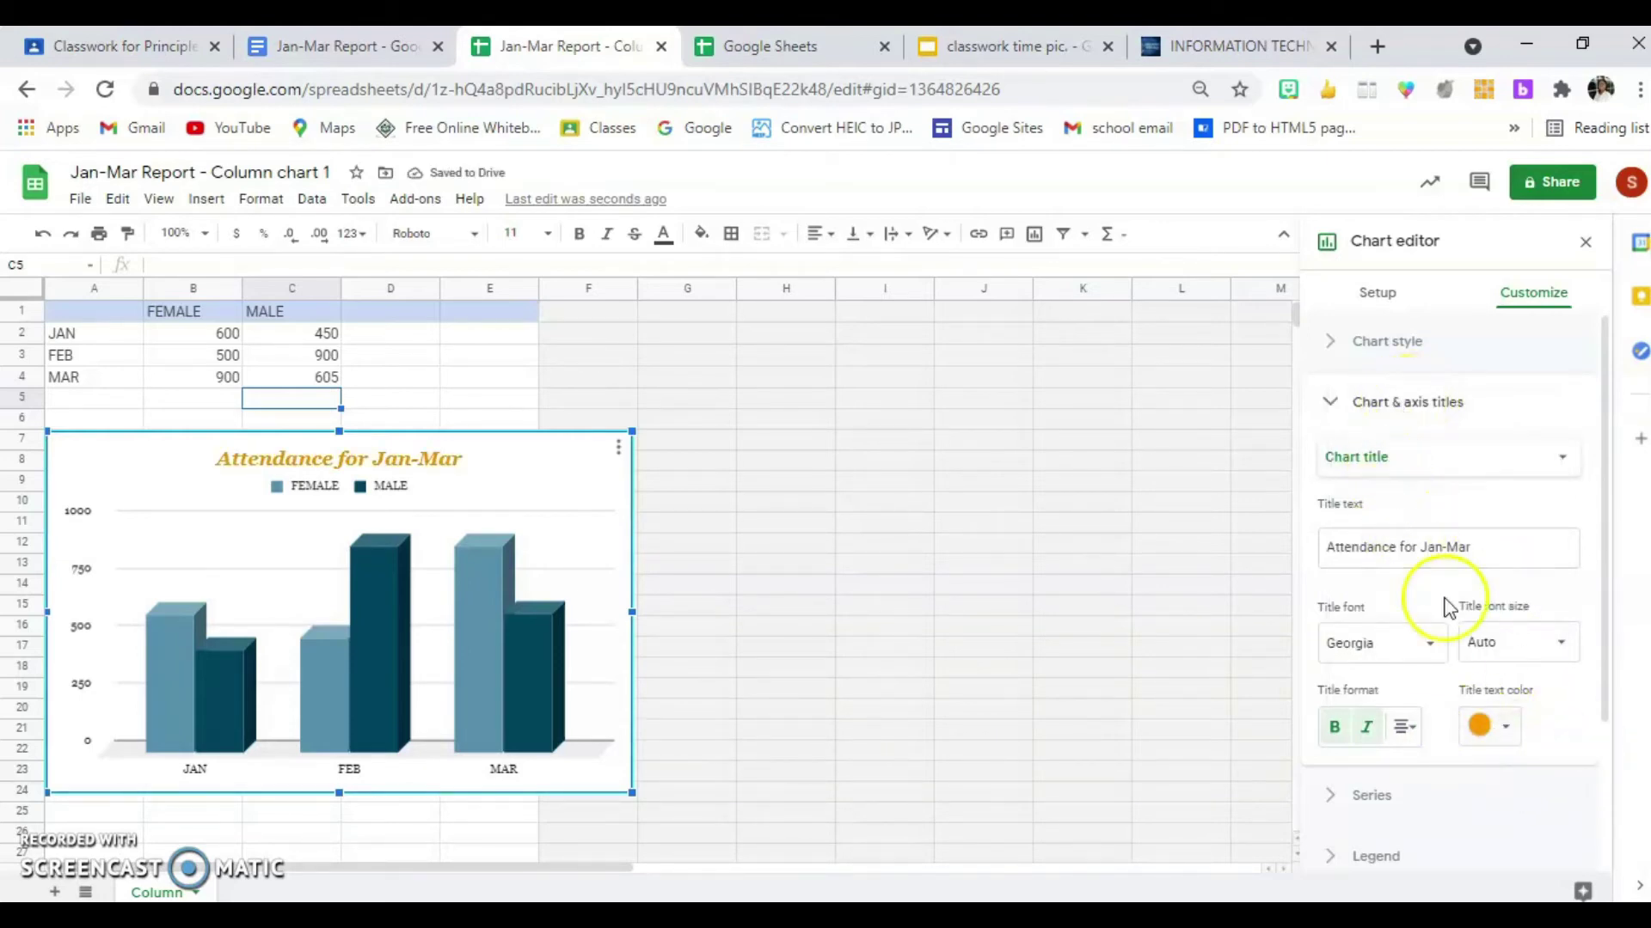
click(1560, 457)
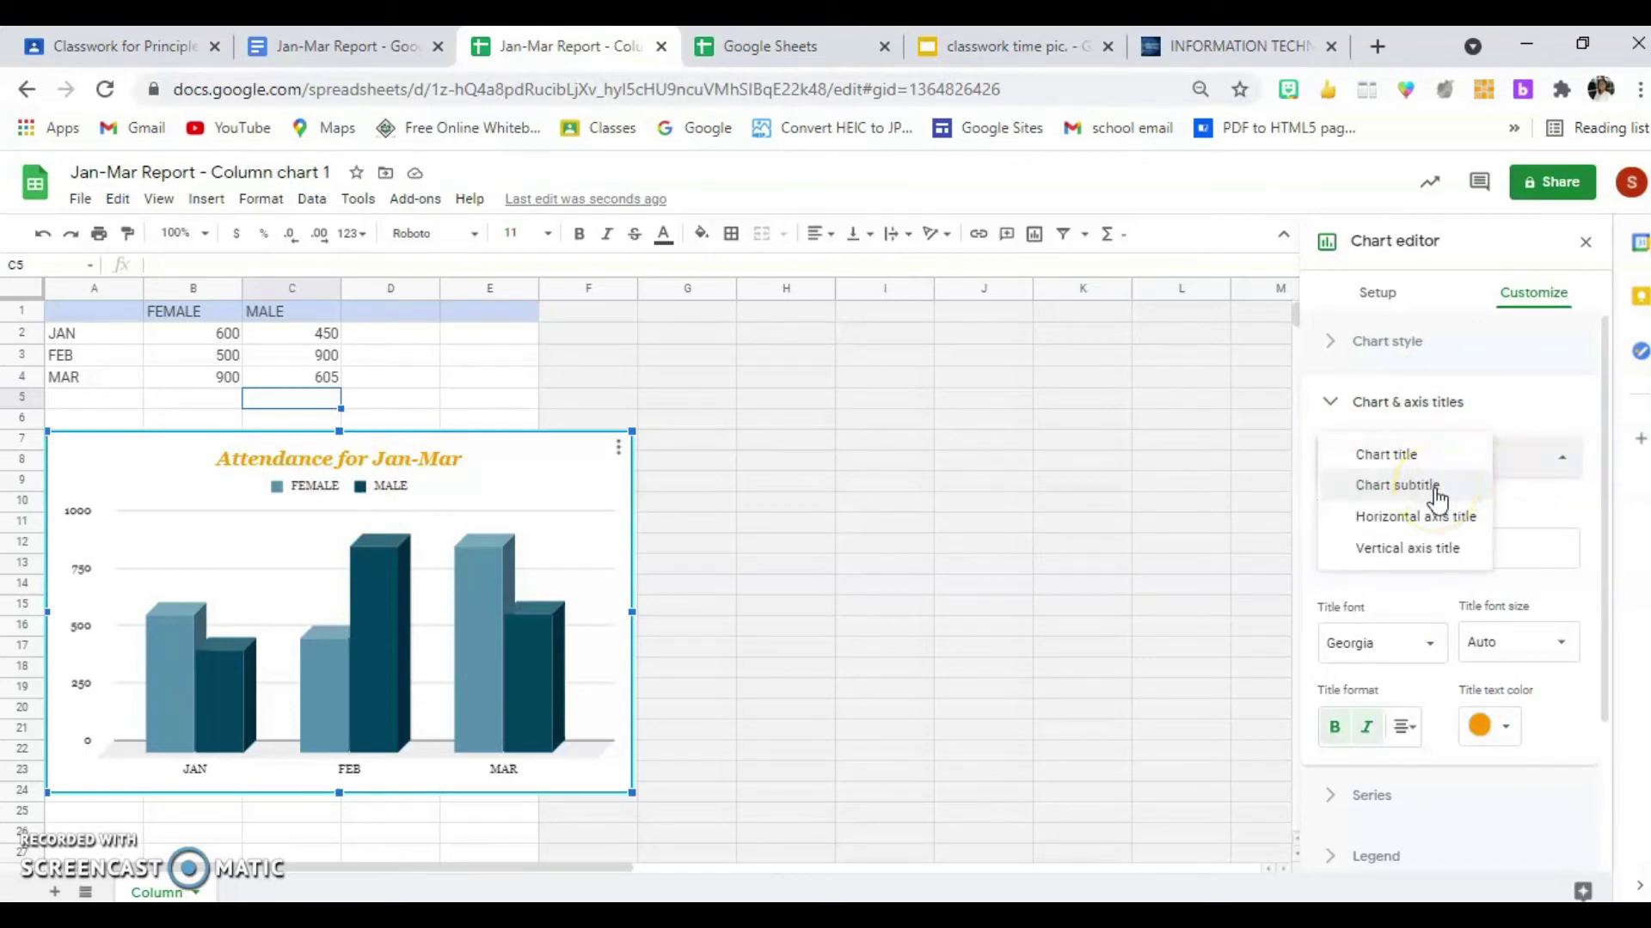
Step: Title the chart's horizontal axis 'Months'
click(1437, 523)
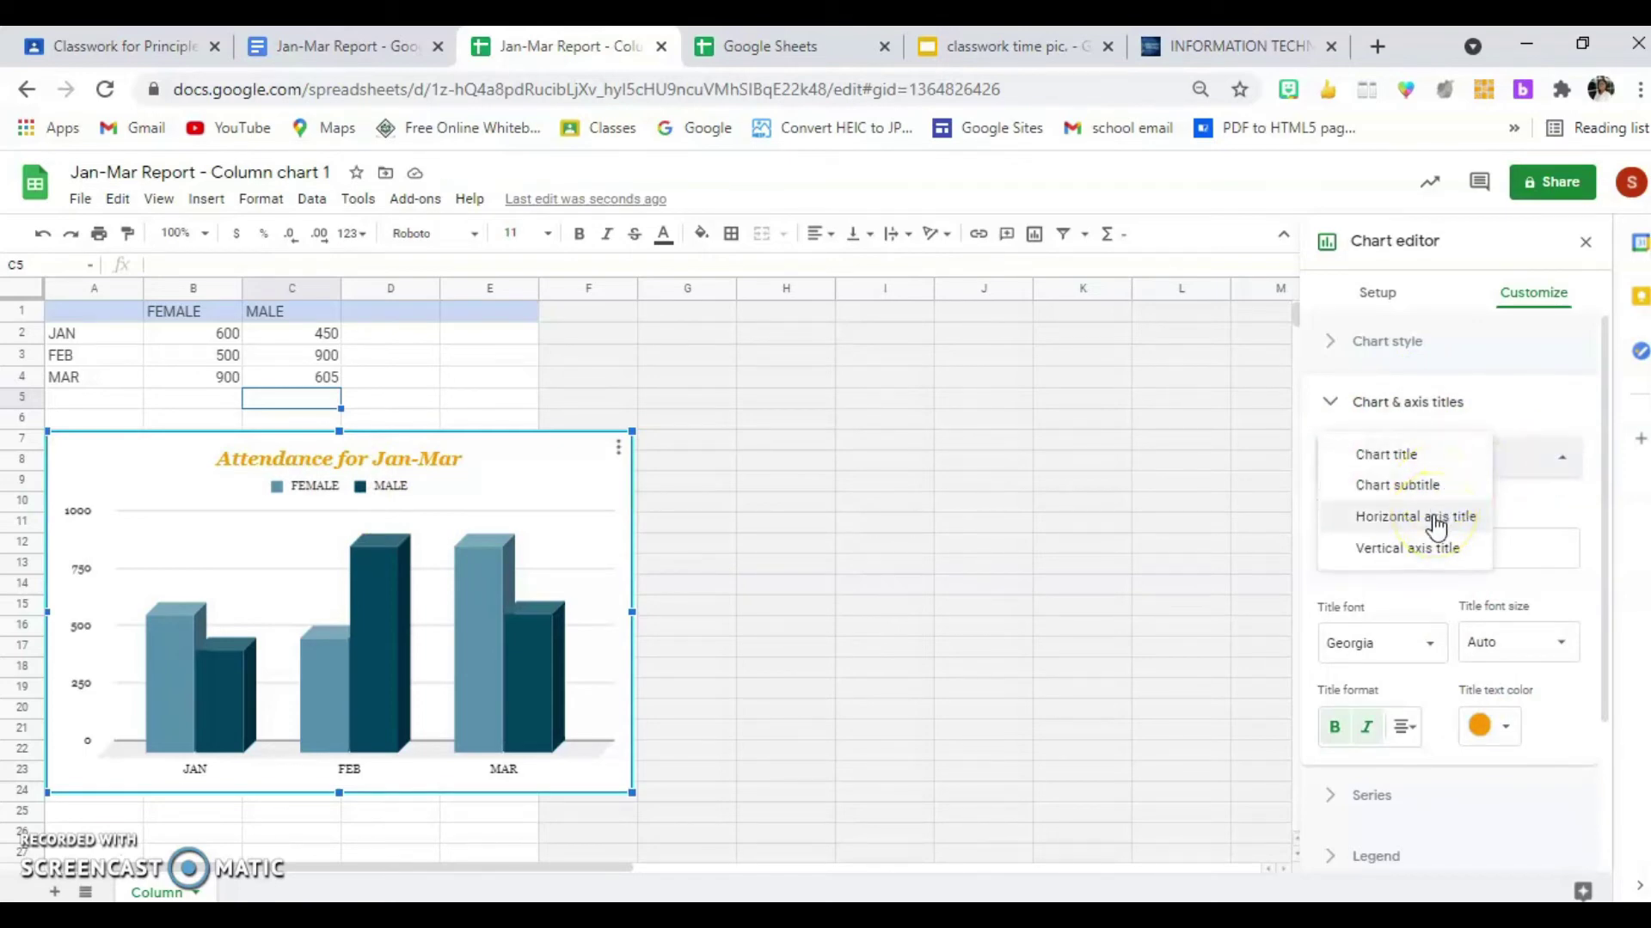
click(1436, 520)
click(424, 823)
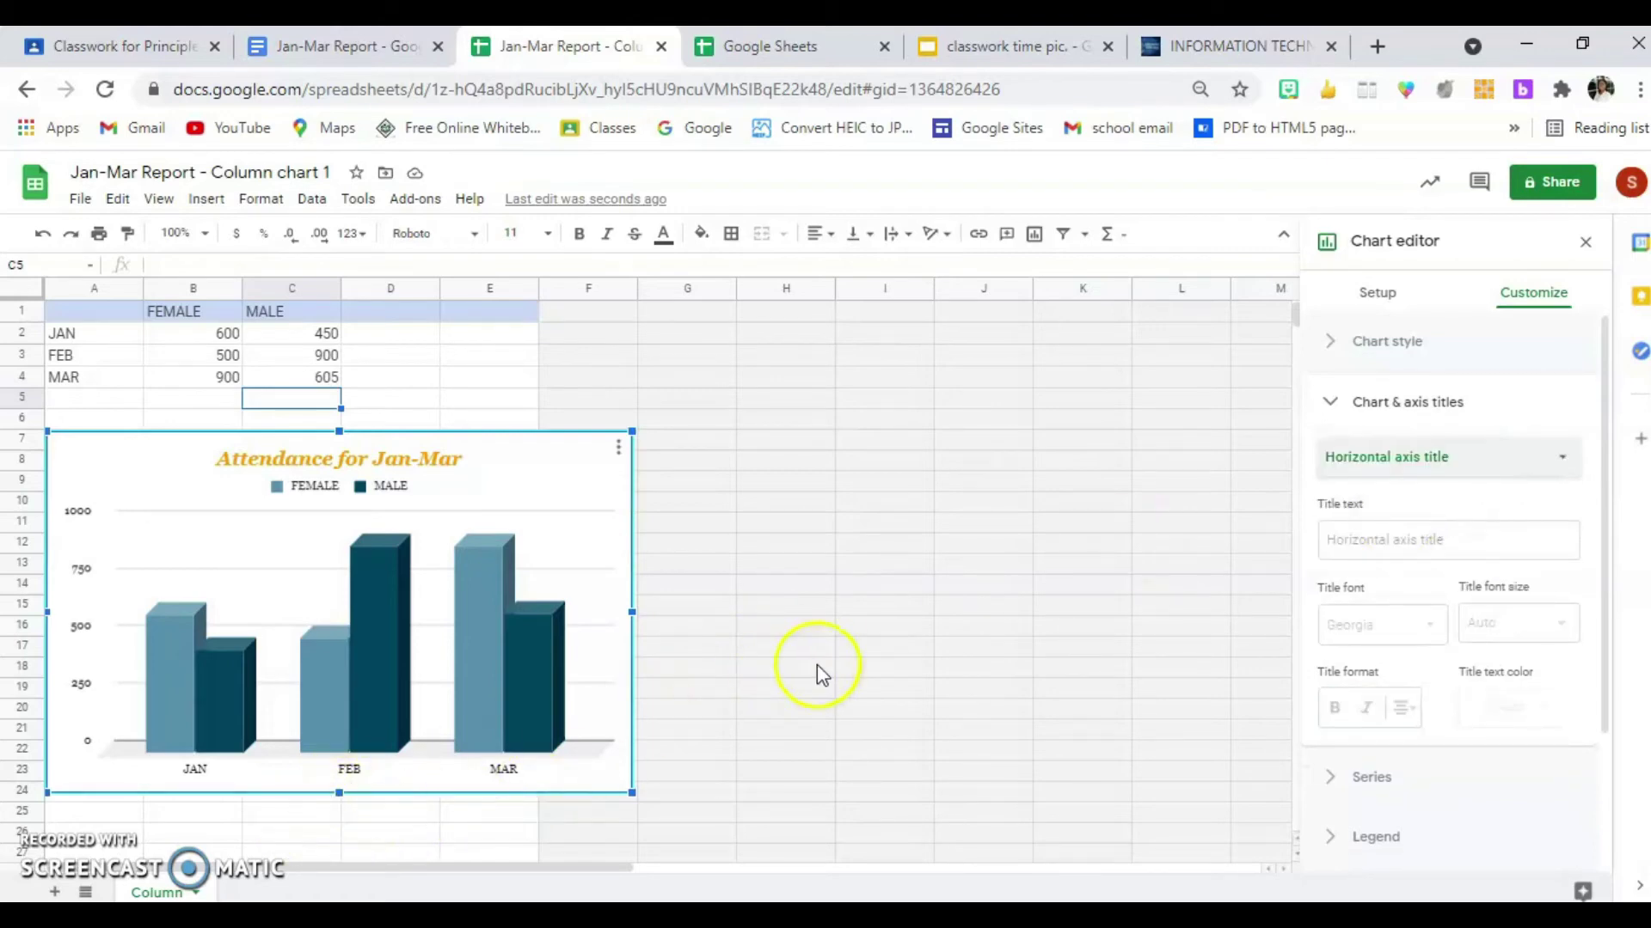
click(1354, 539)
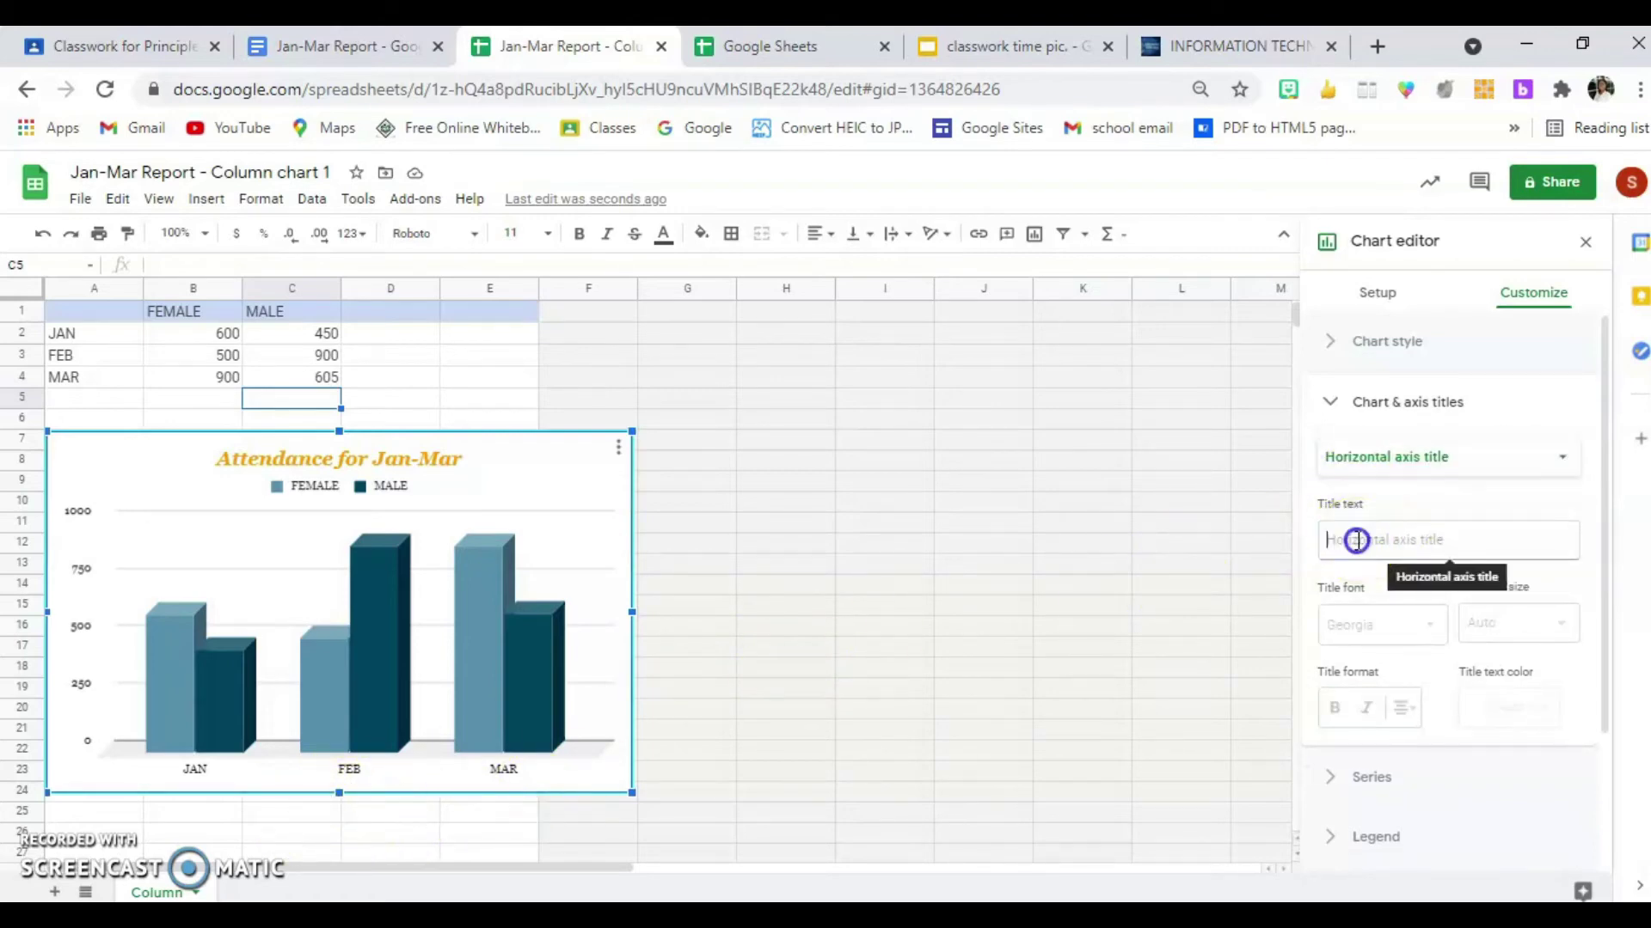
text(Months)
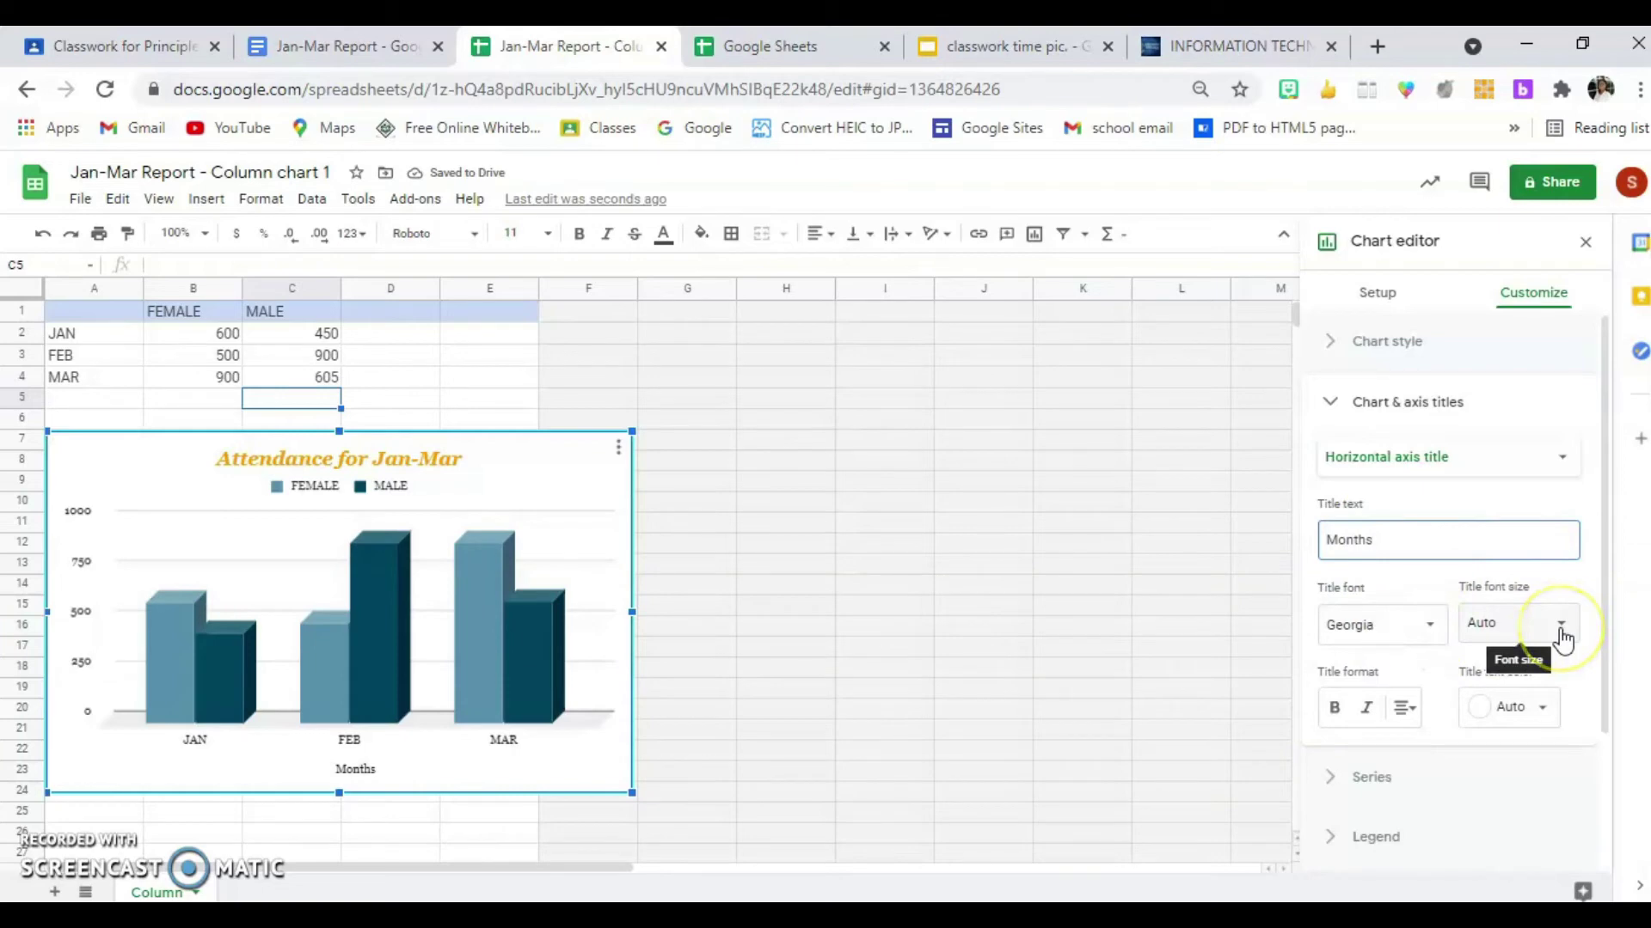
Step: Format the Months axis title as bold blue text
click(1331, 711)
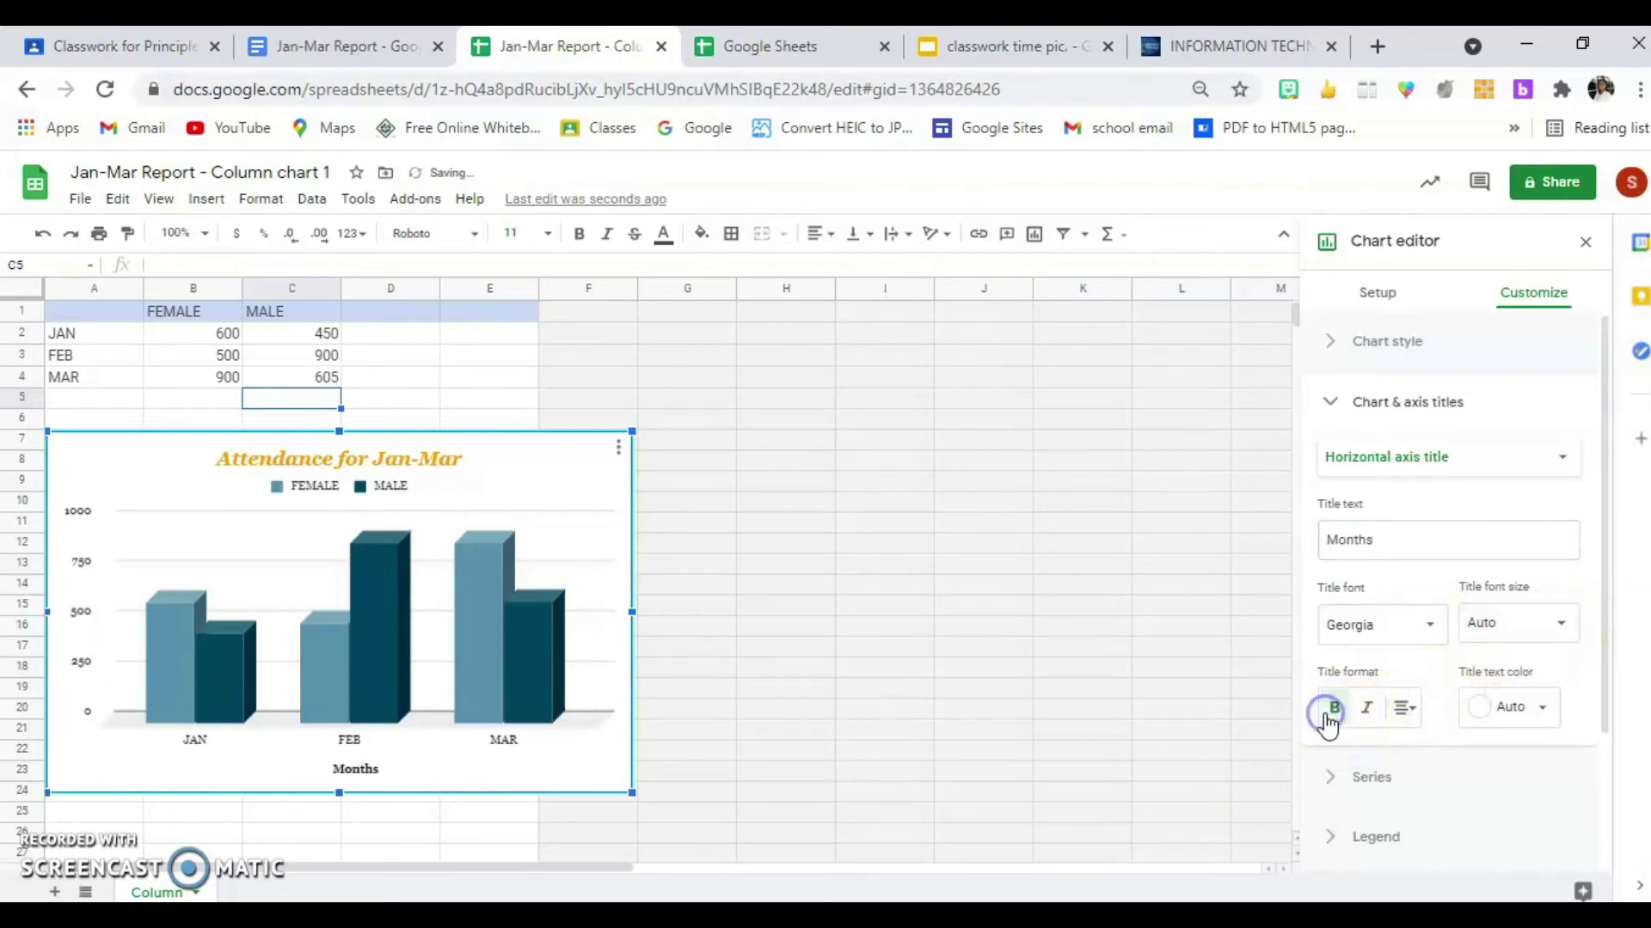
click(1407, 709)
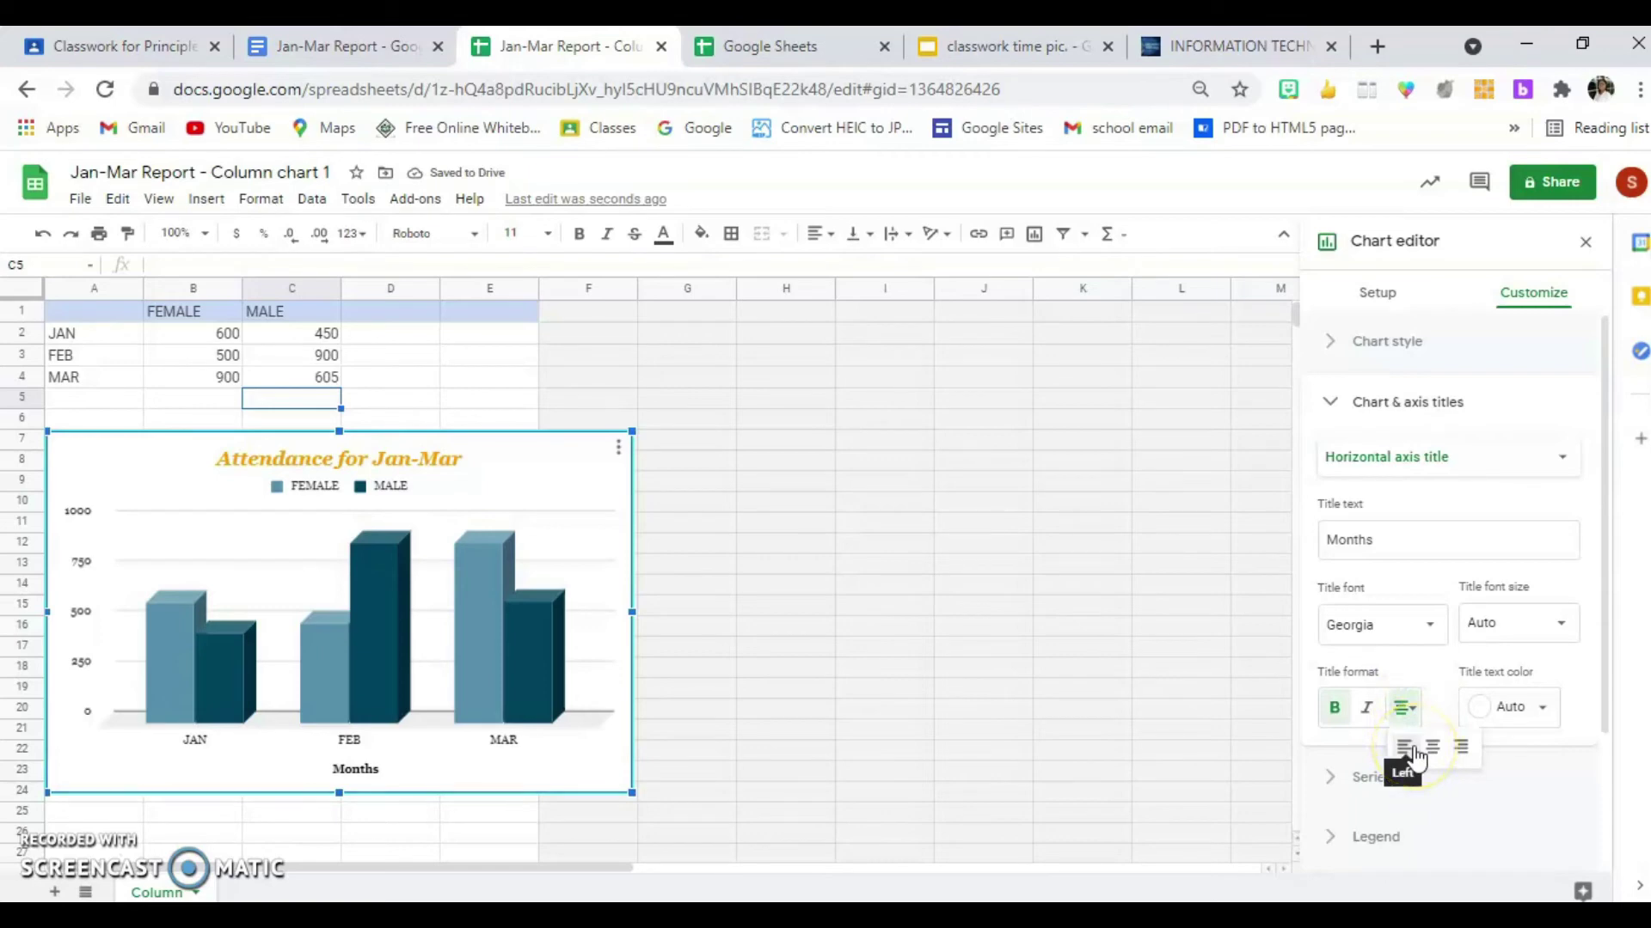
click(1535, 717)
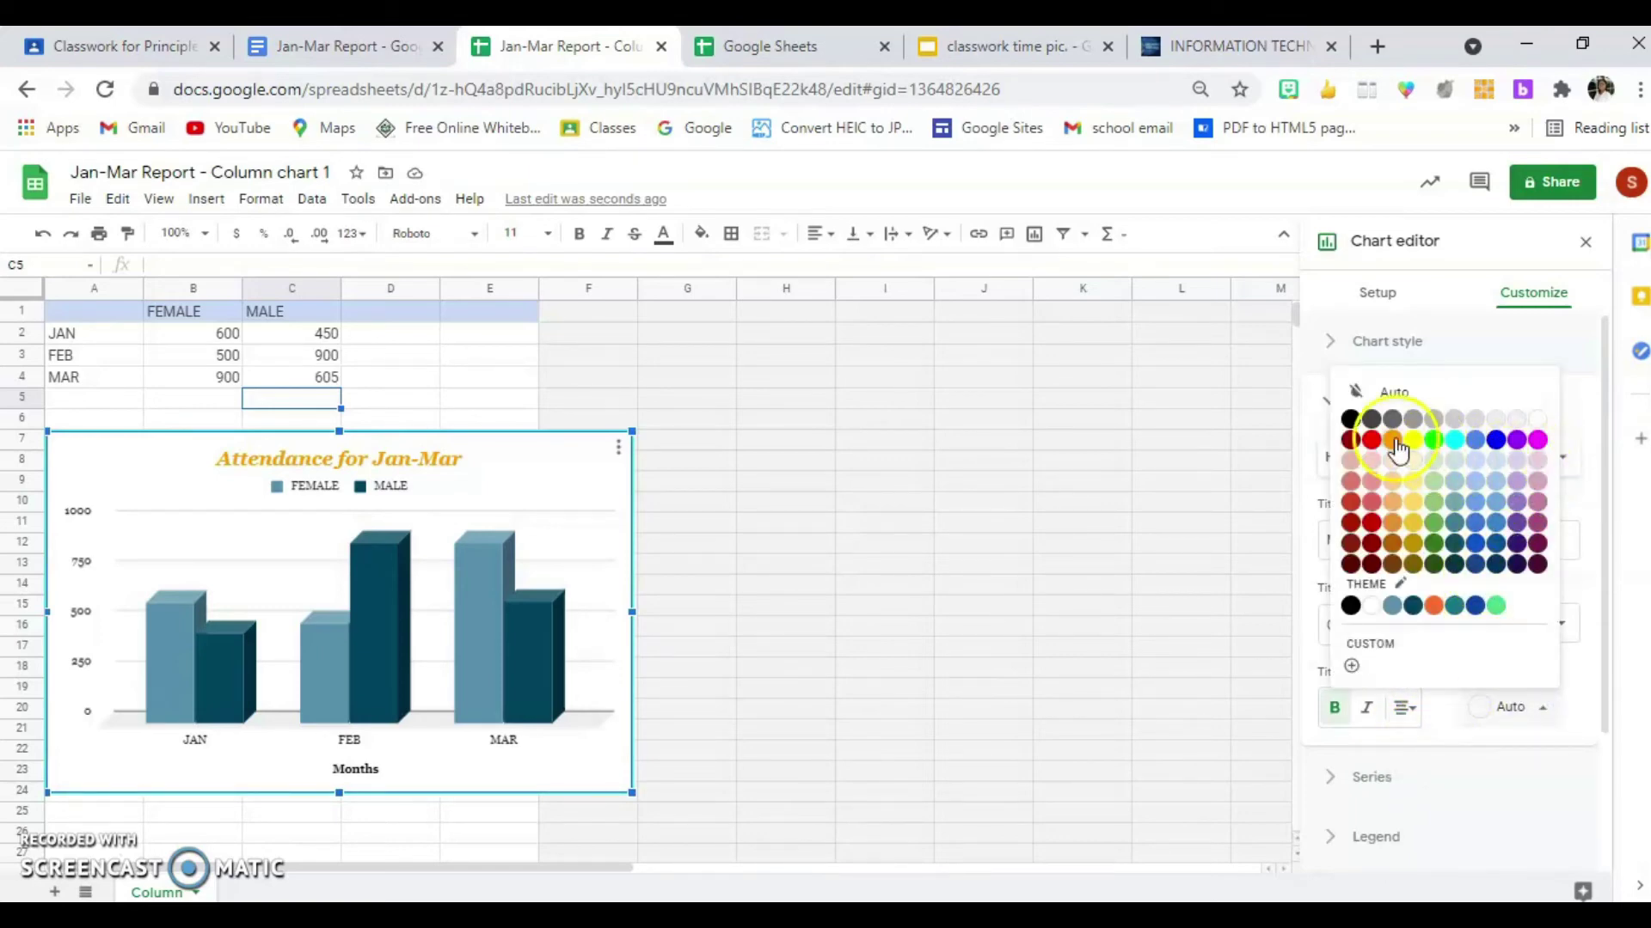
click(1434, 440)
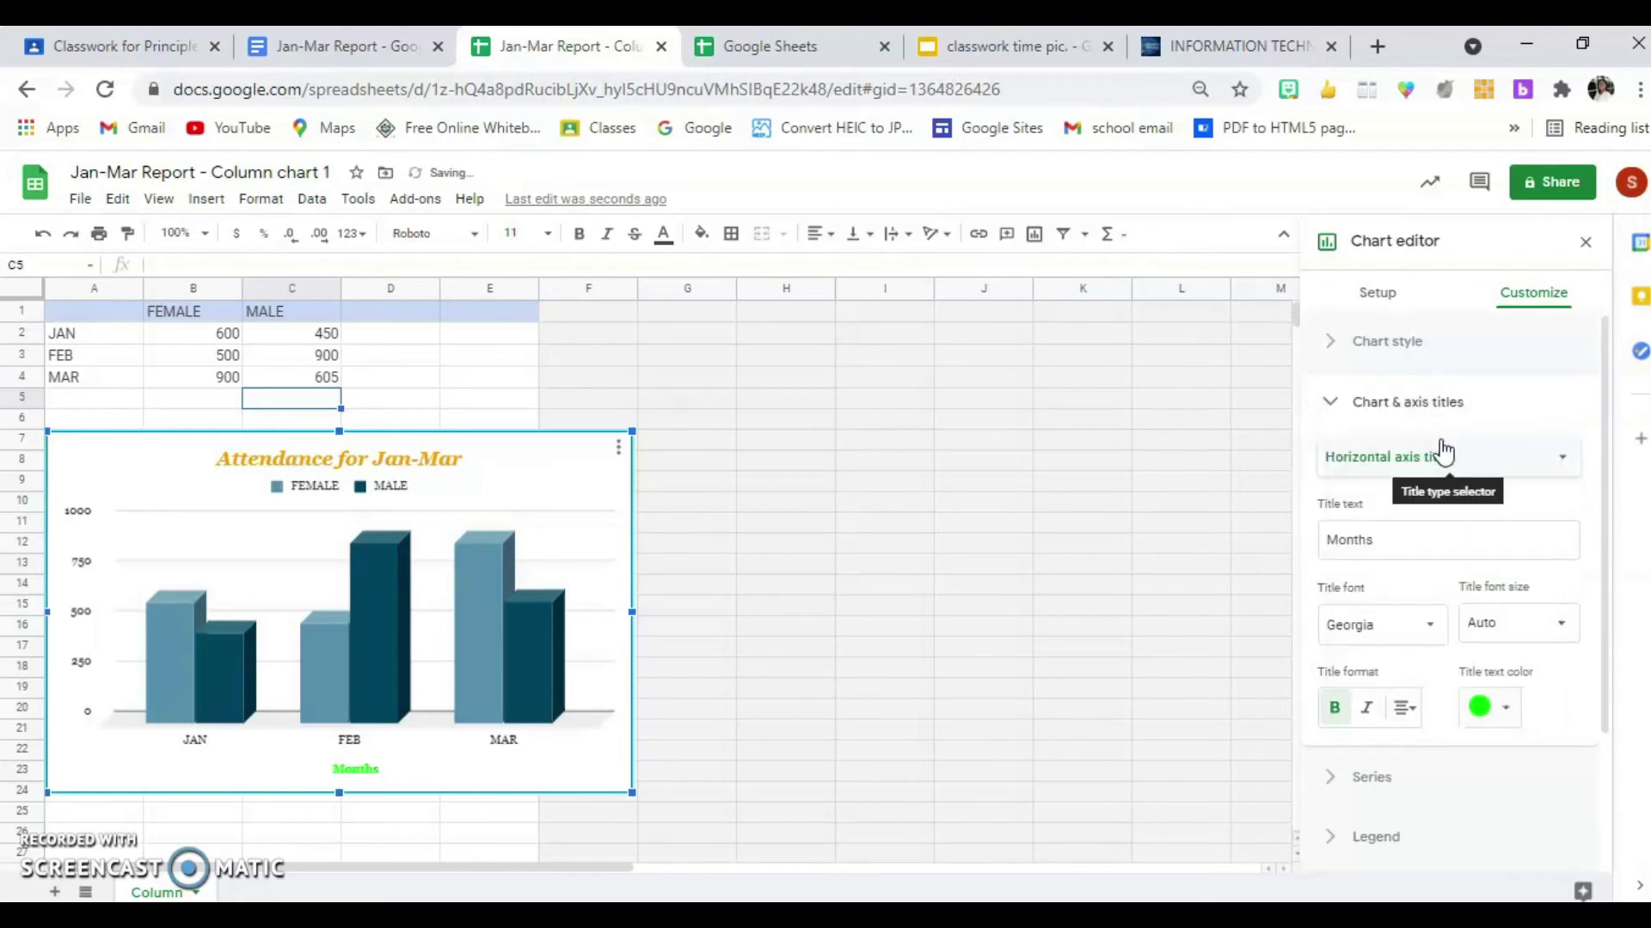
click(1507, 707)
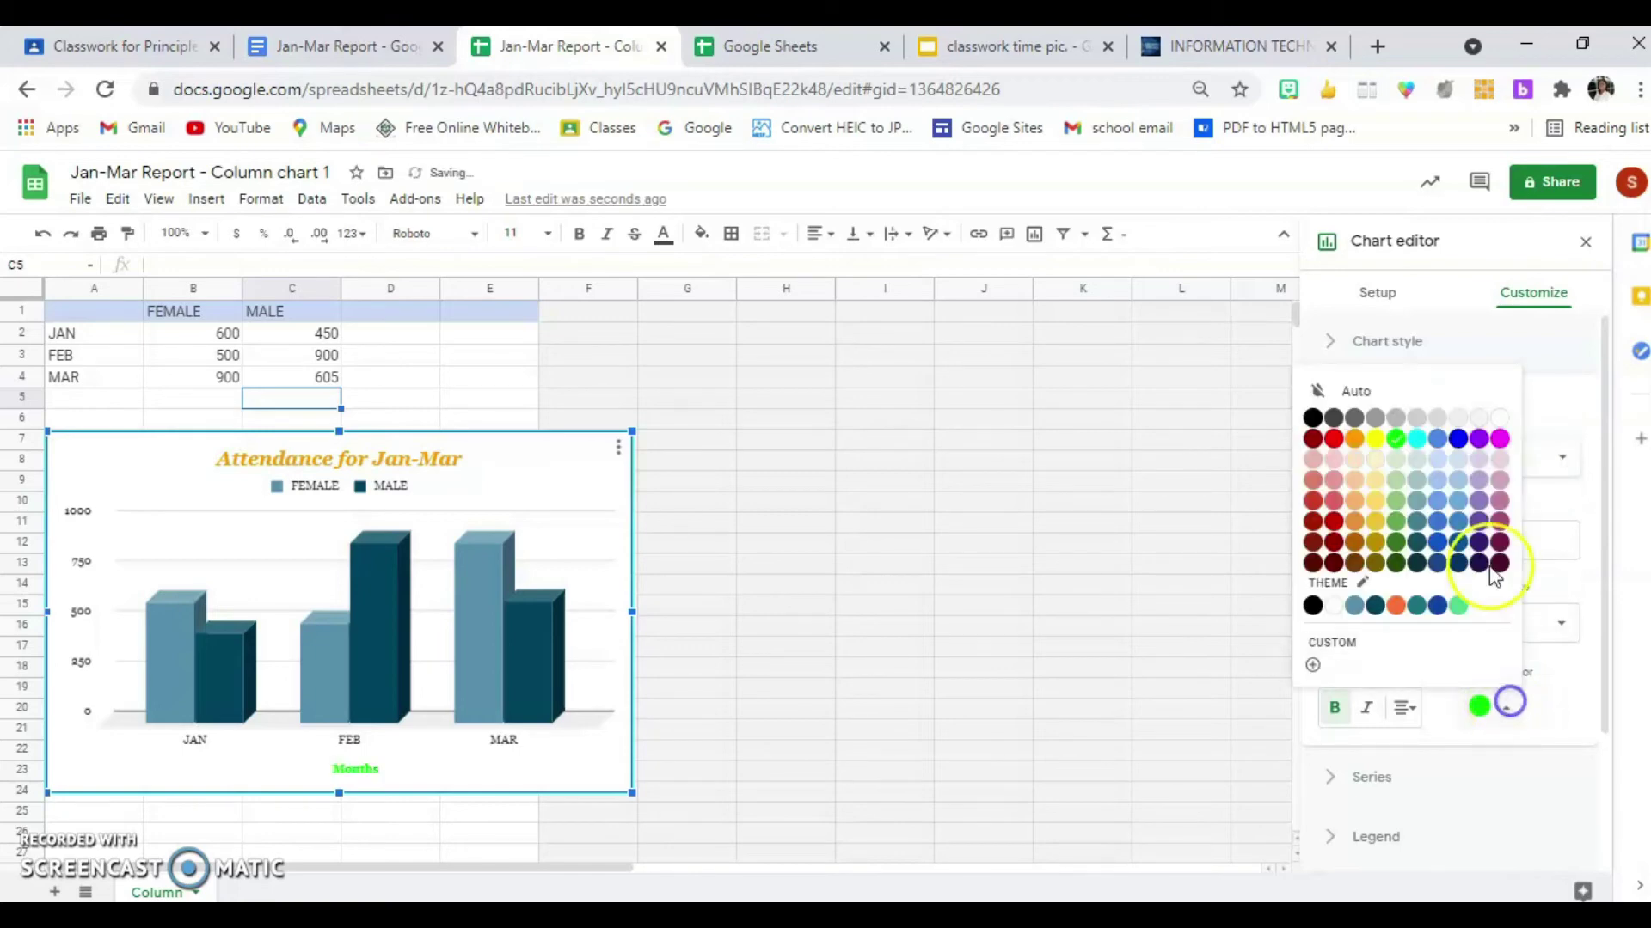
click(1435, 440)
click(1553, 698)
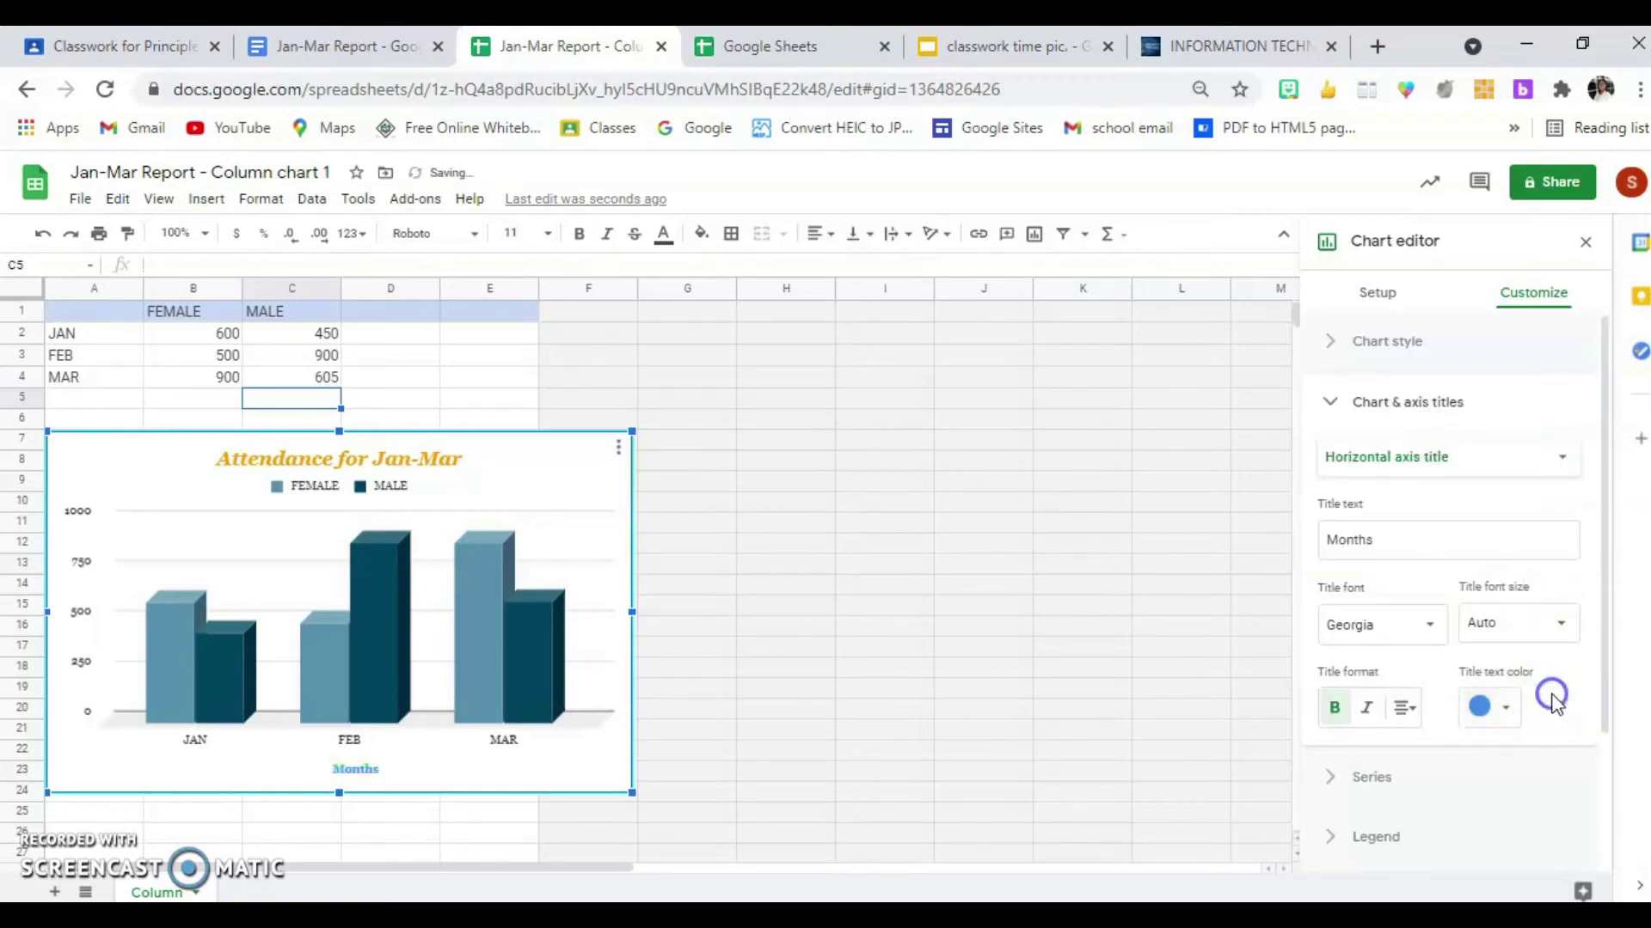
click(1571, 457)
Step: Add 'Numbers of Students' as the vertical axis title, then collapse the title settings
click(1417, 487)
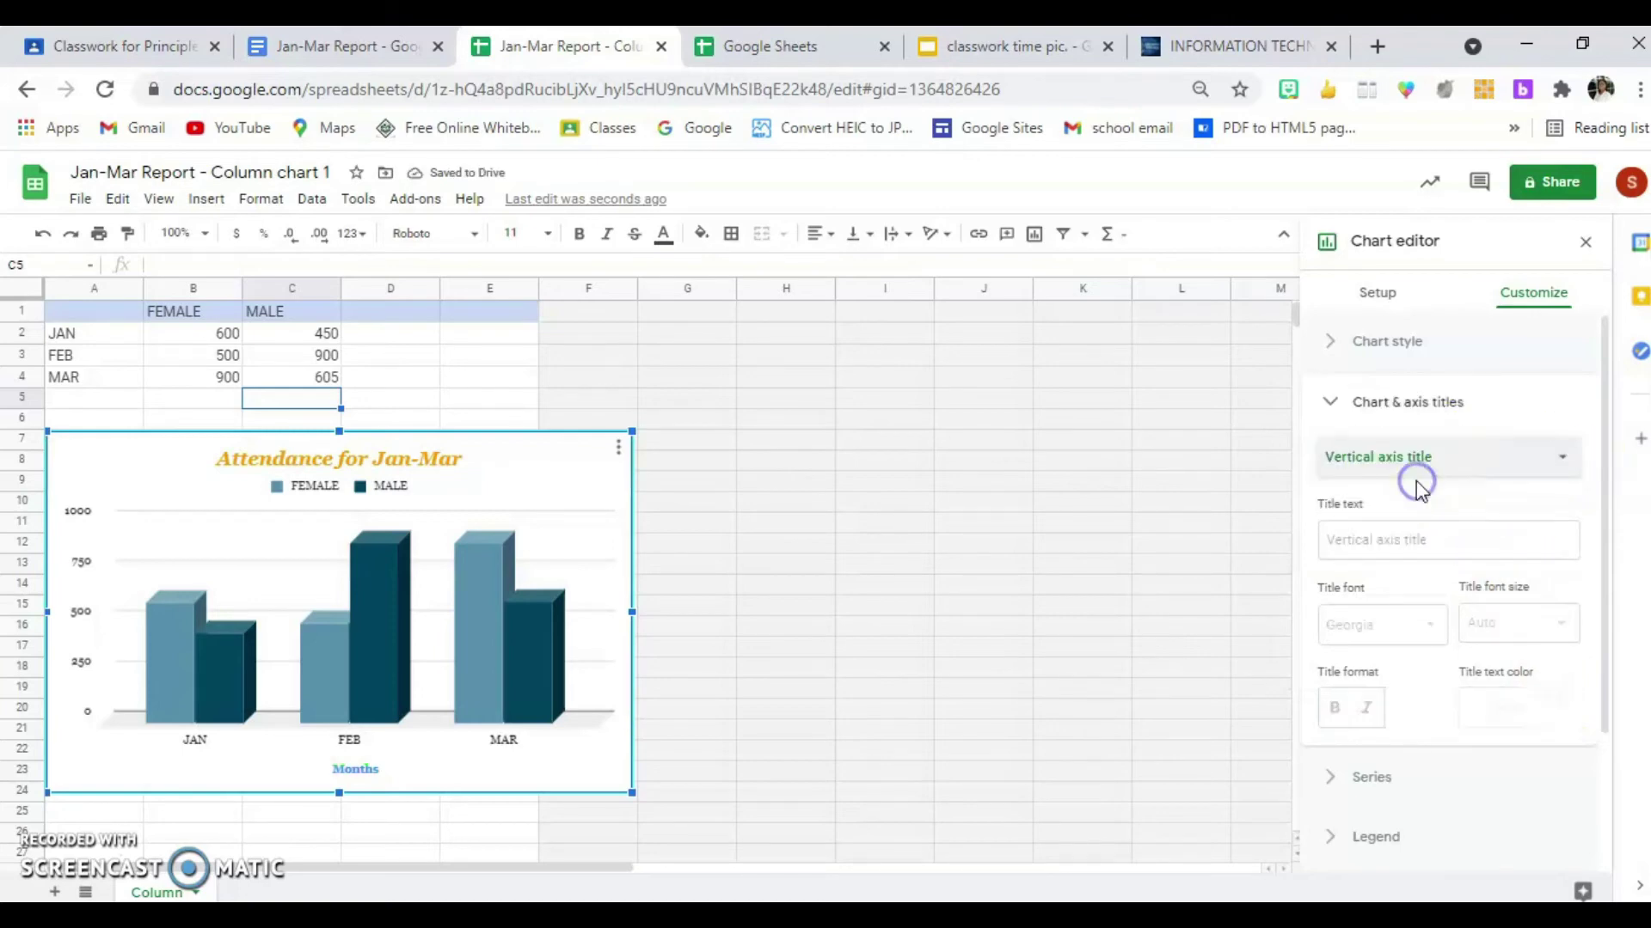
click(1411, 542)
text(Numbers of Students)
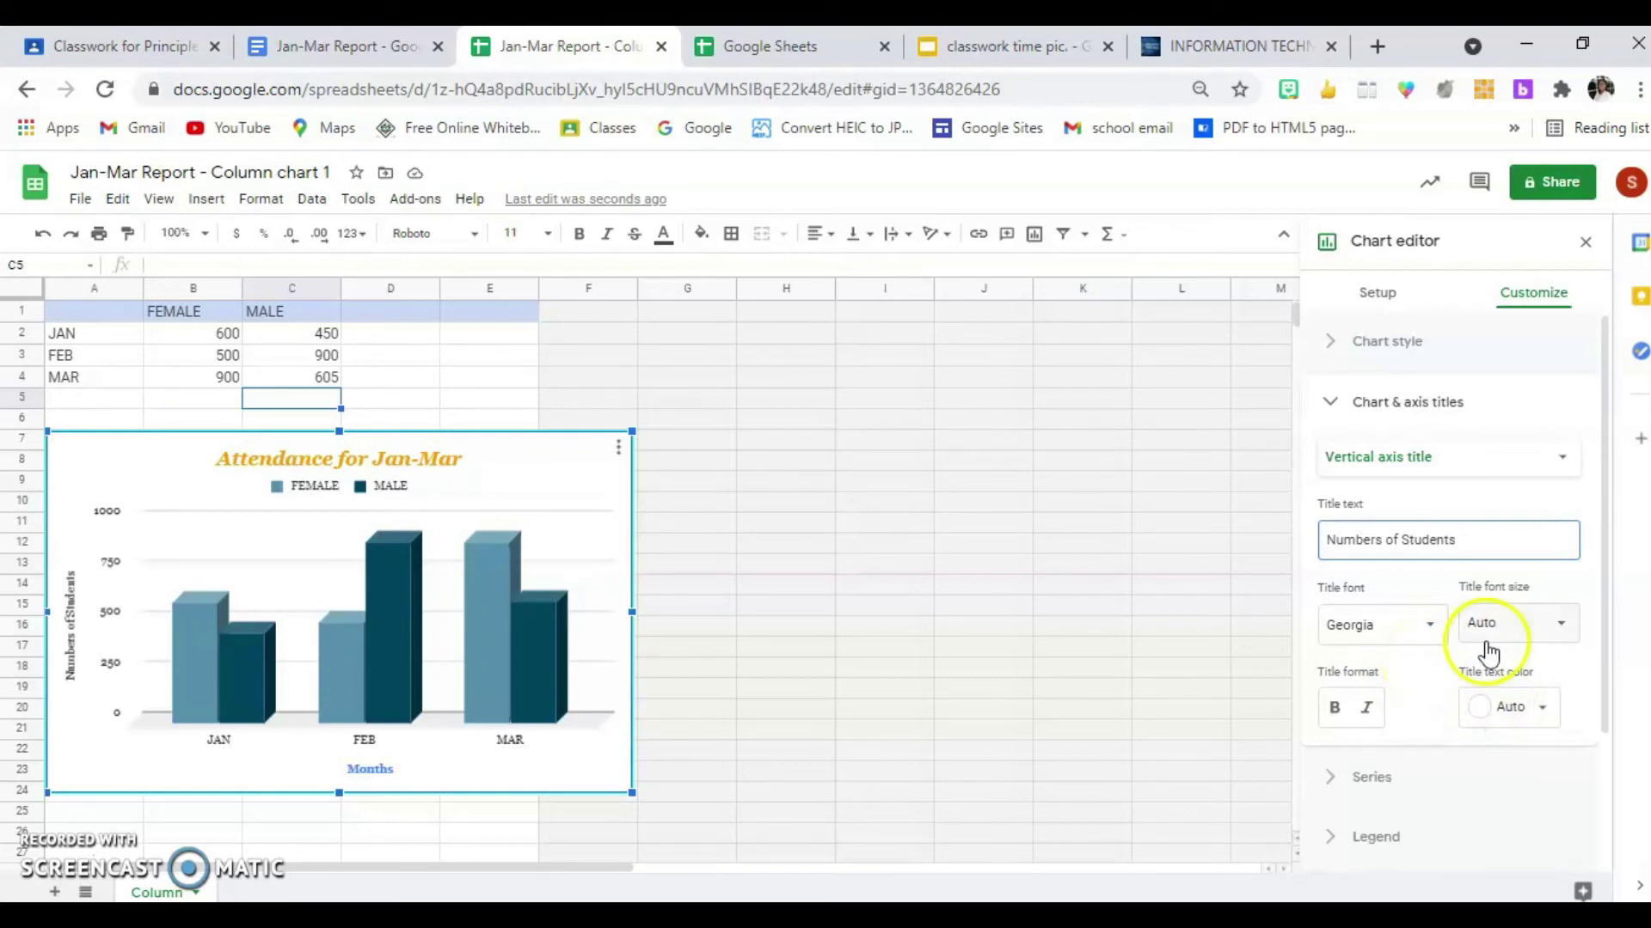
click(1333, 405)
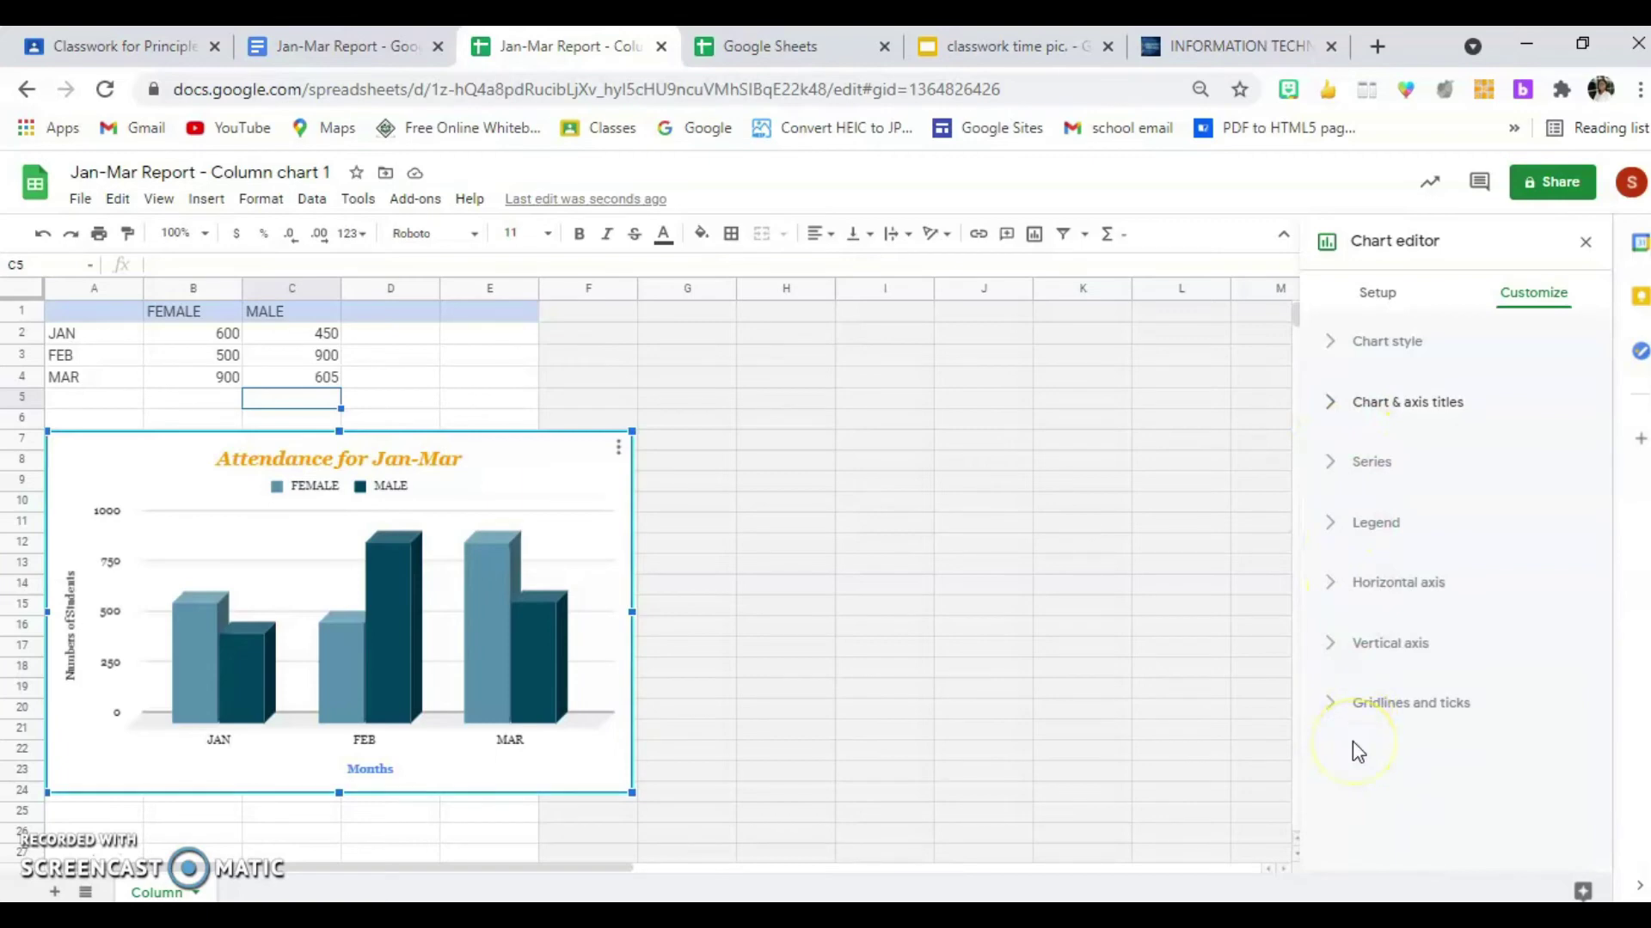
Step: Select the FEMALE series and fill its columns cyan
click(1335, 455)
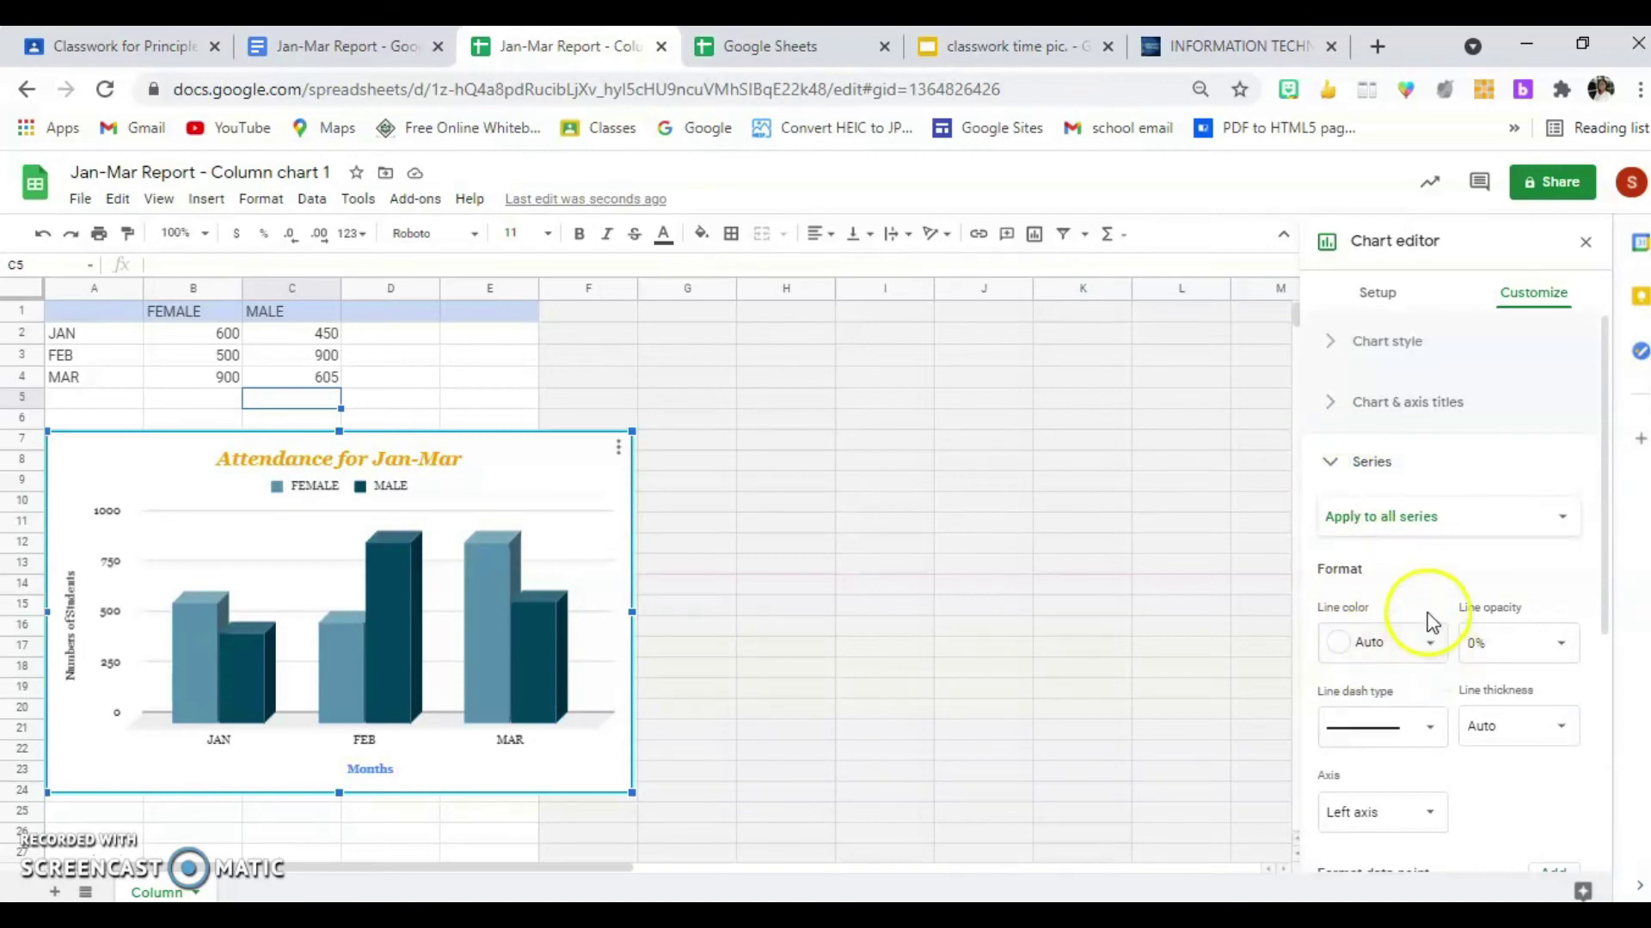
scroll(1429, 621, down, 2)
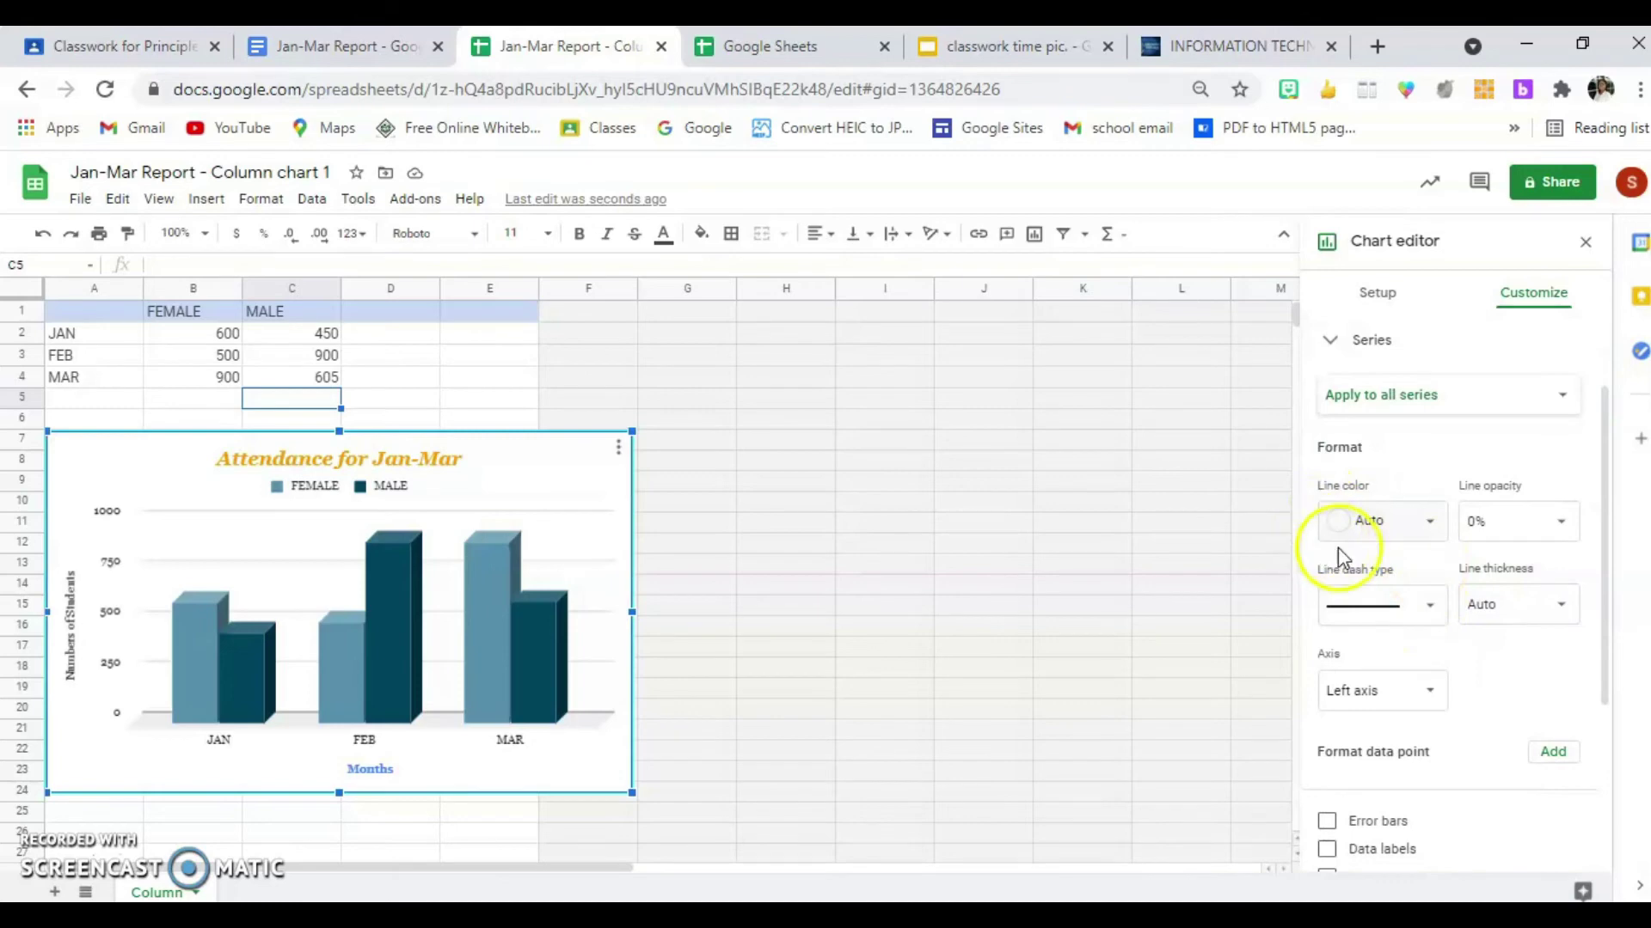
click(203, 670)
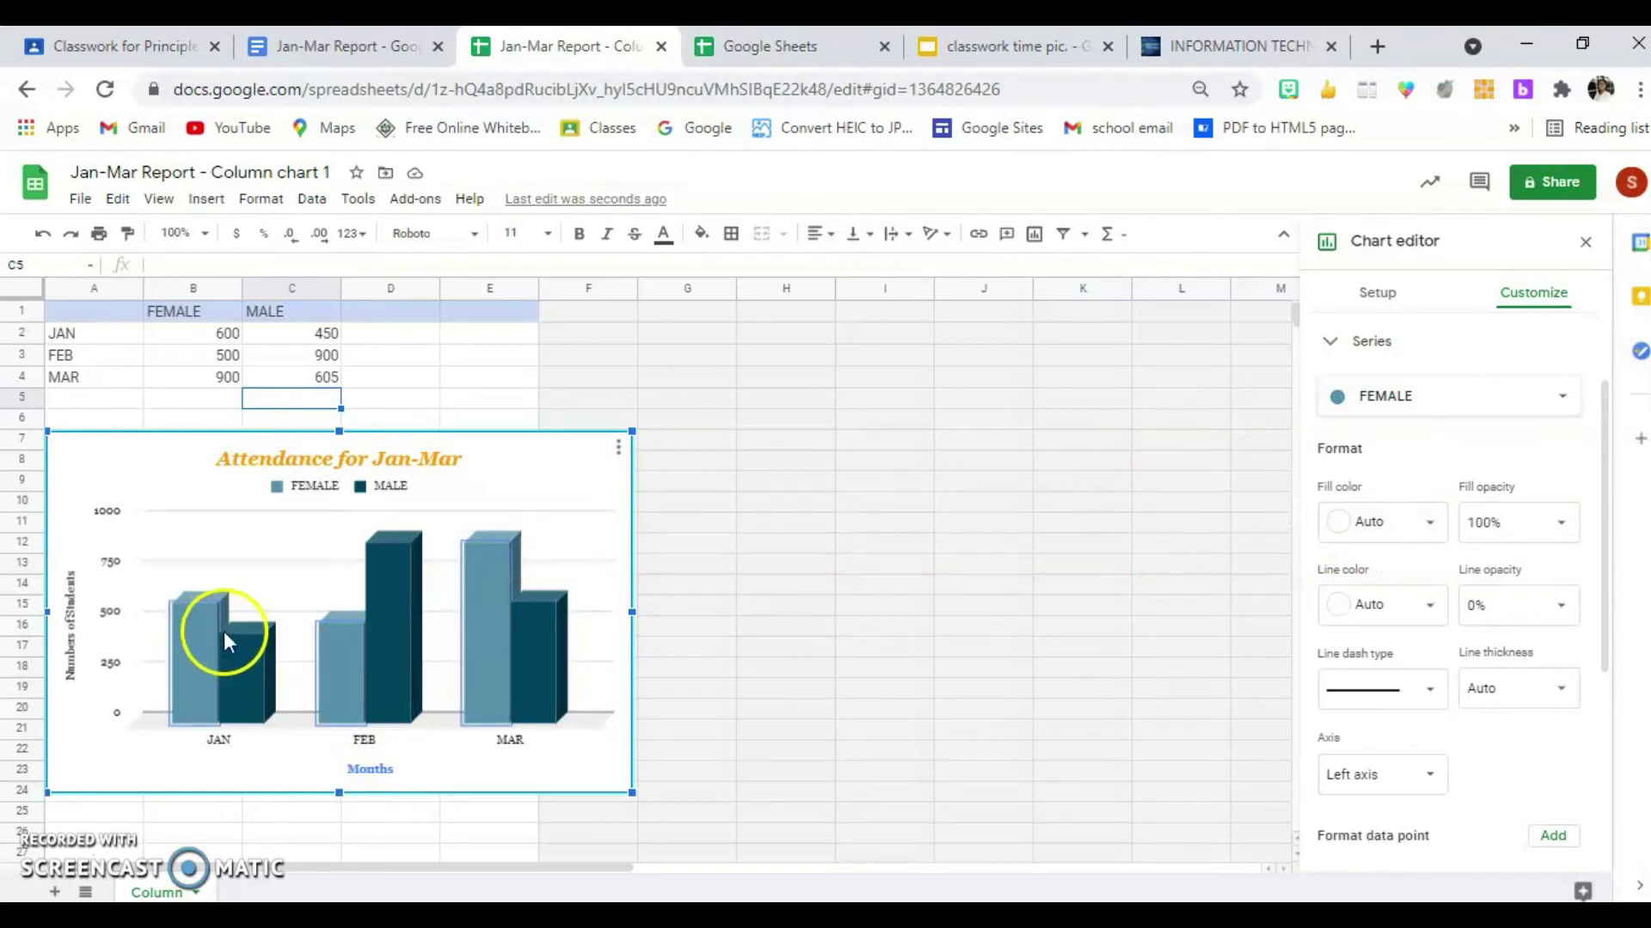
click(1513, 406)
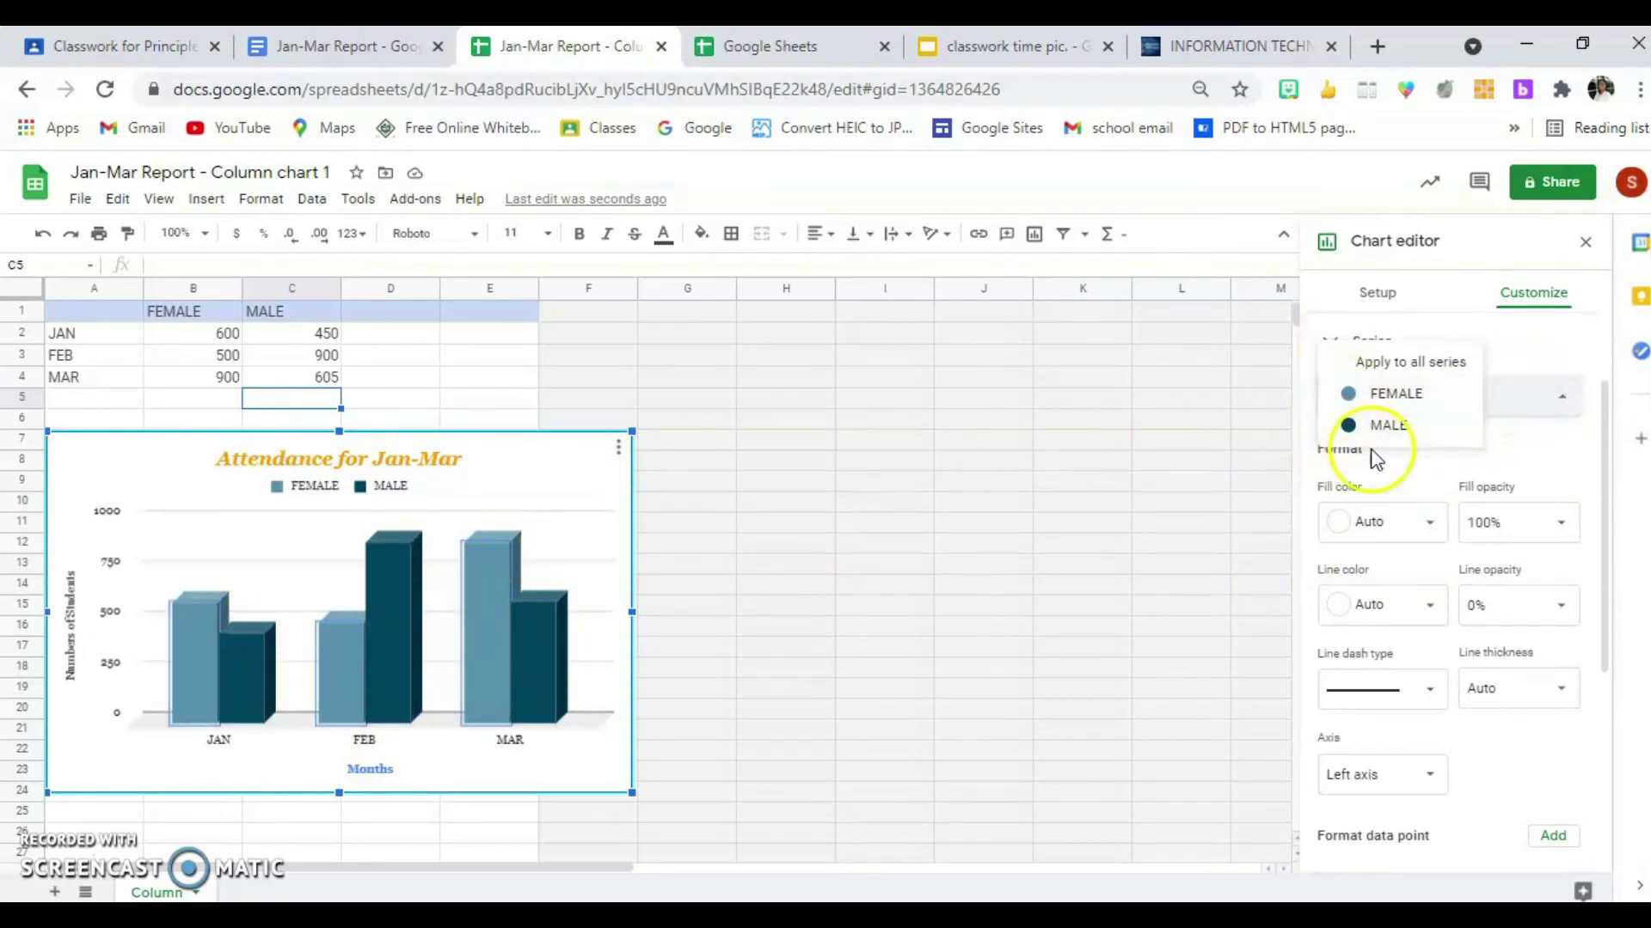
click(1387, 397)
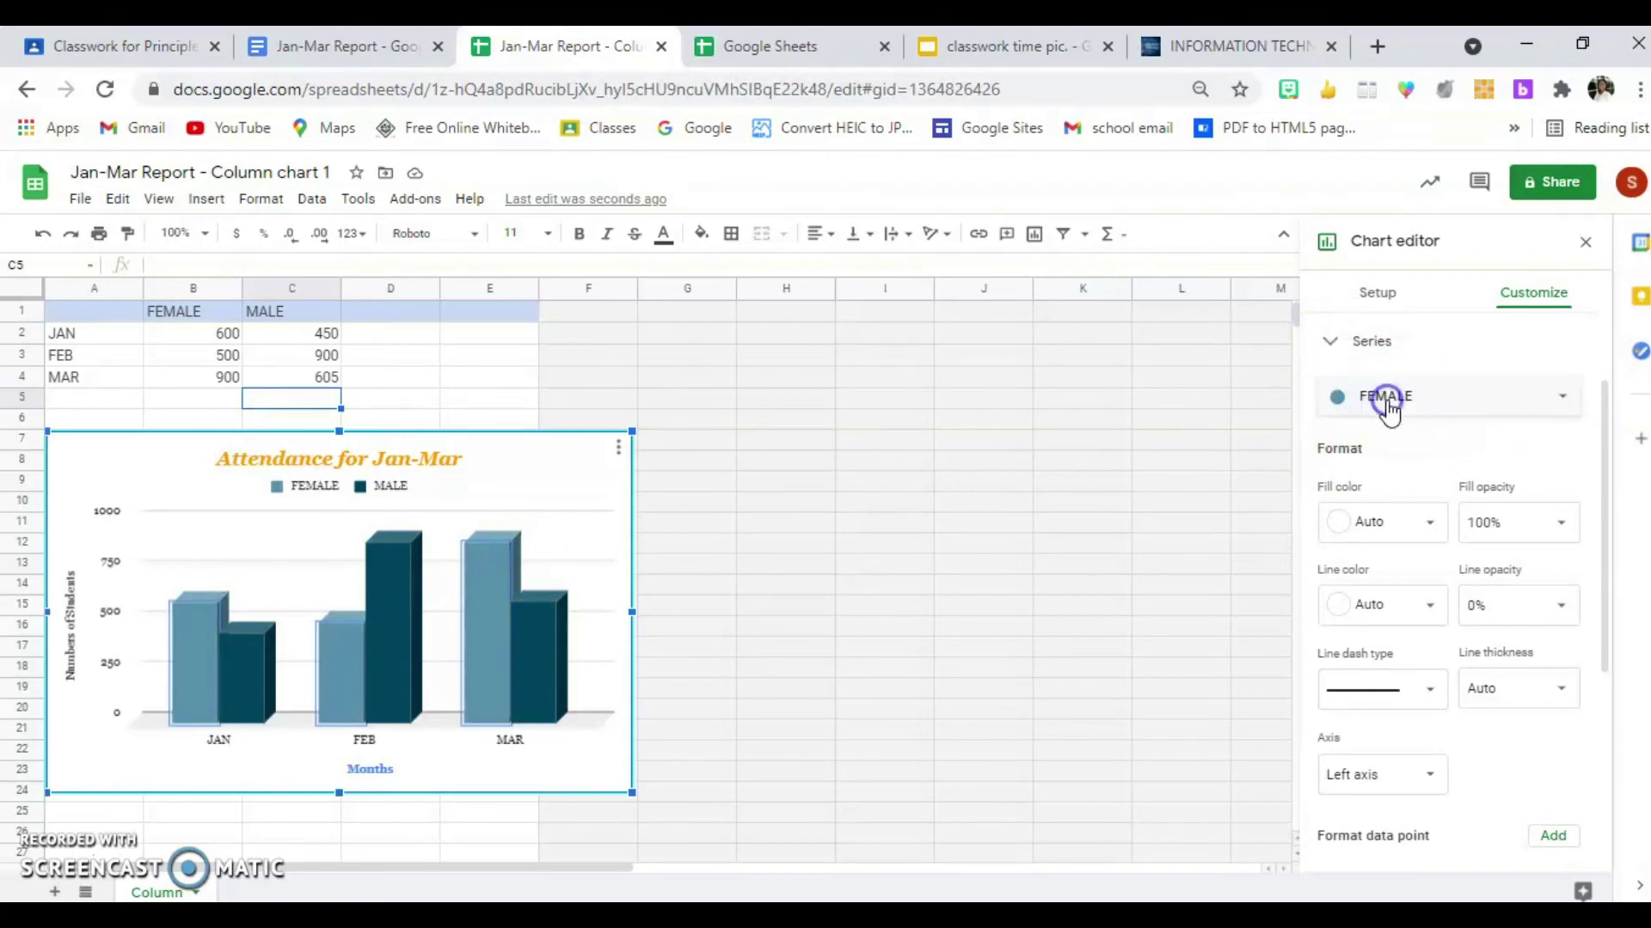
click(1419, 519)
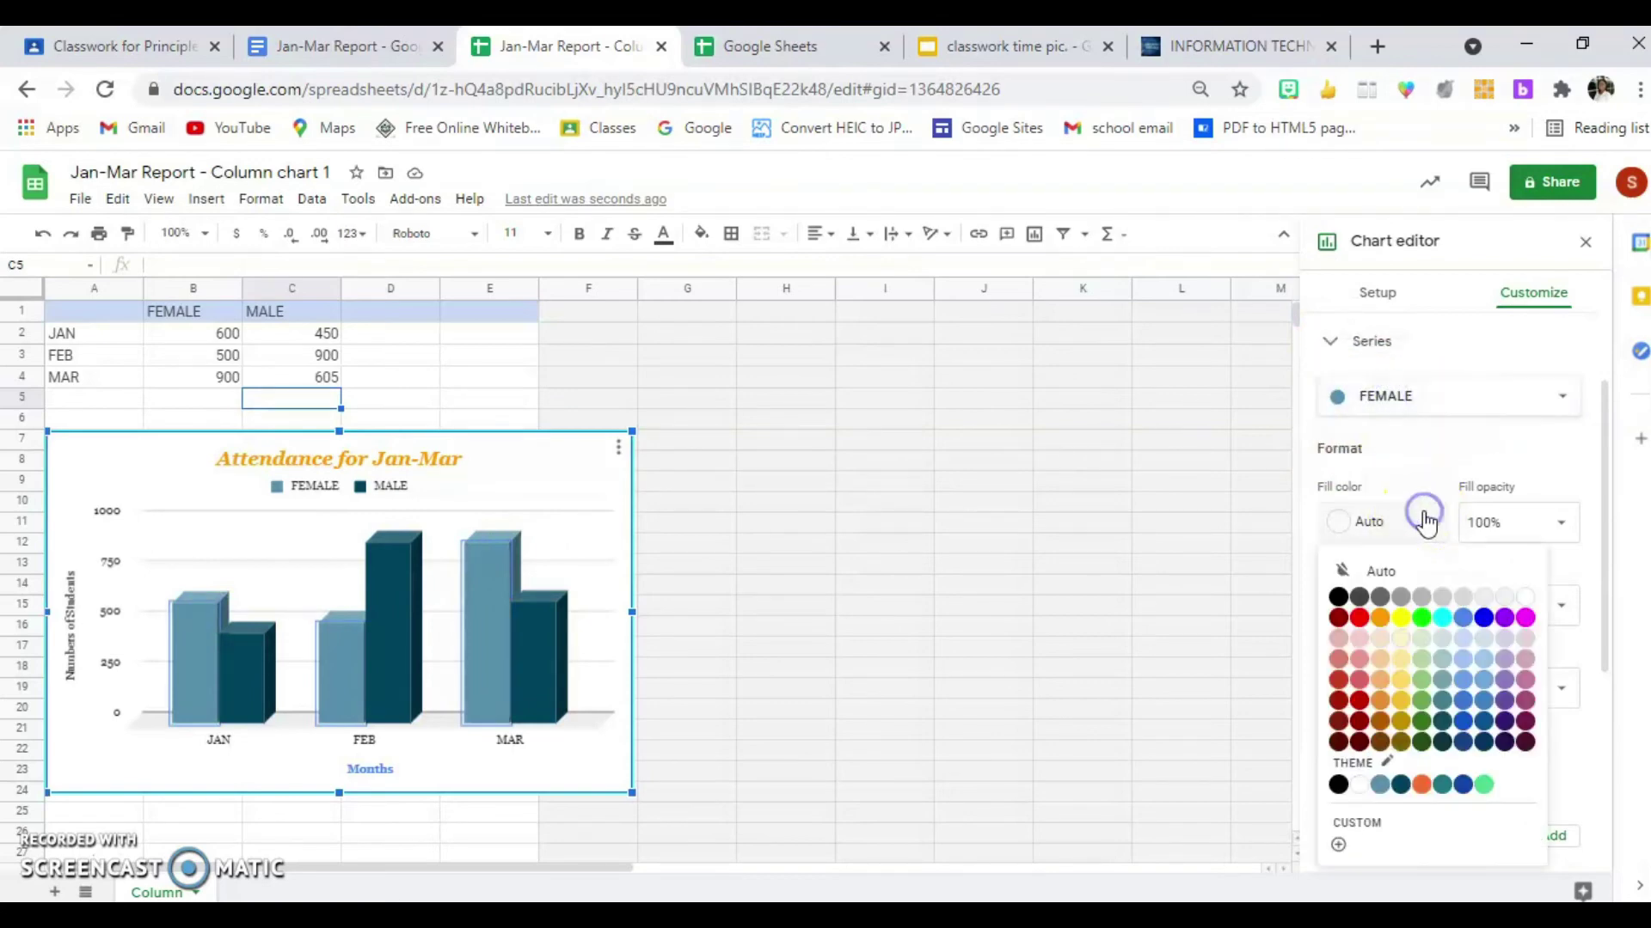
click(1444, 619)
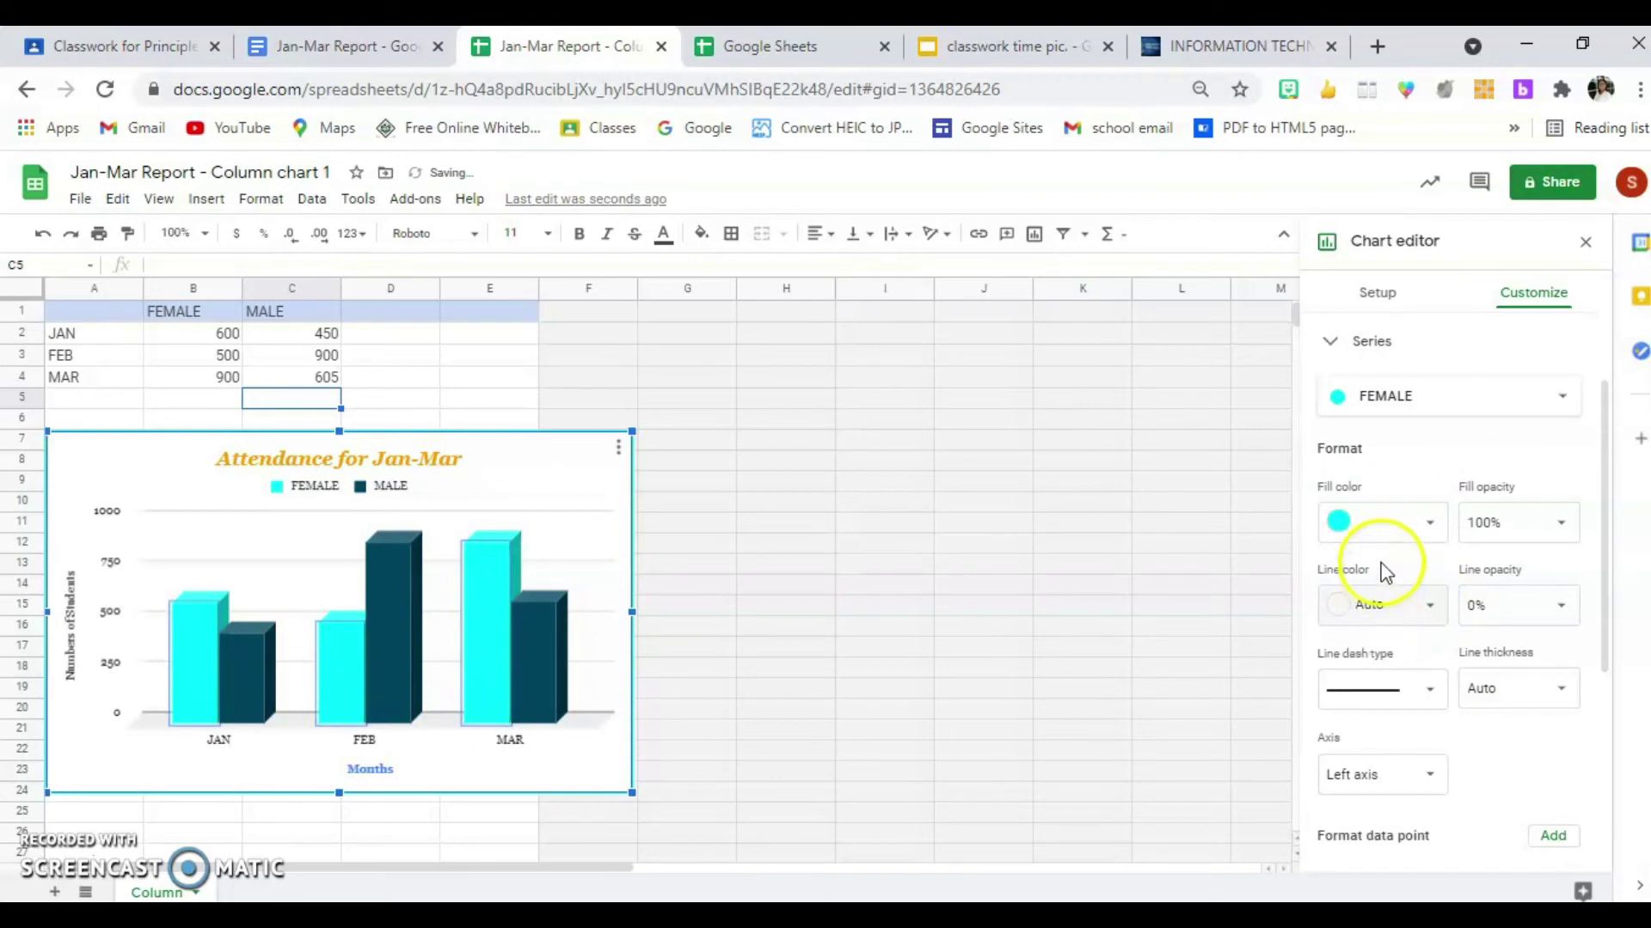
Step: Give the FEMALE columns a blue dash-dot outline
click(1431, 605)
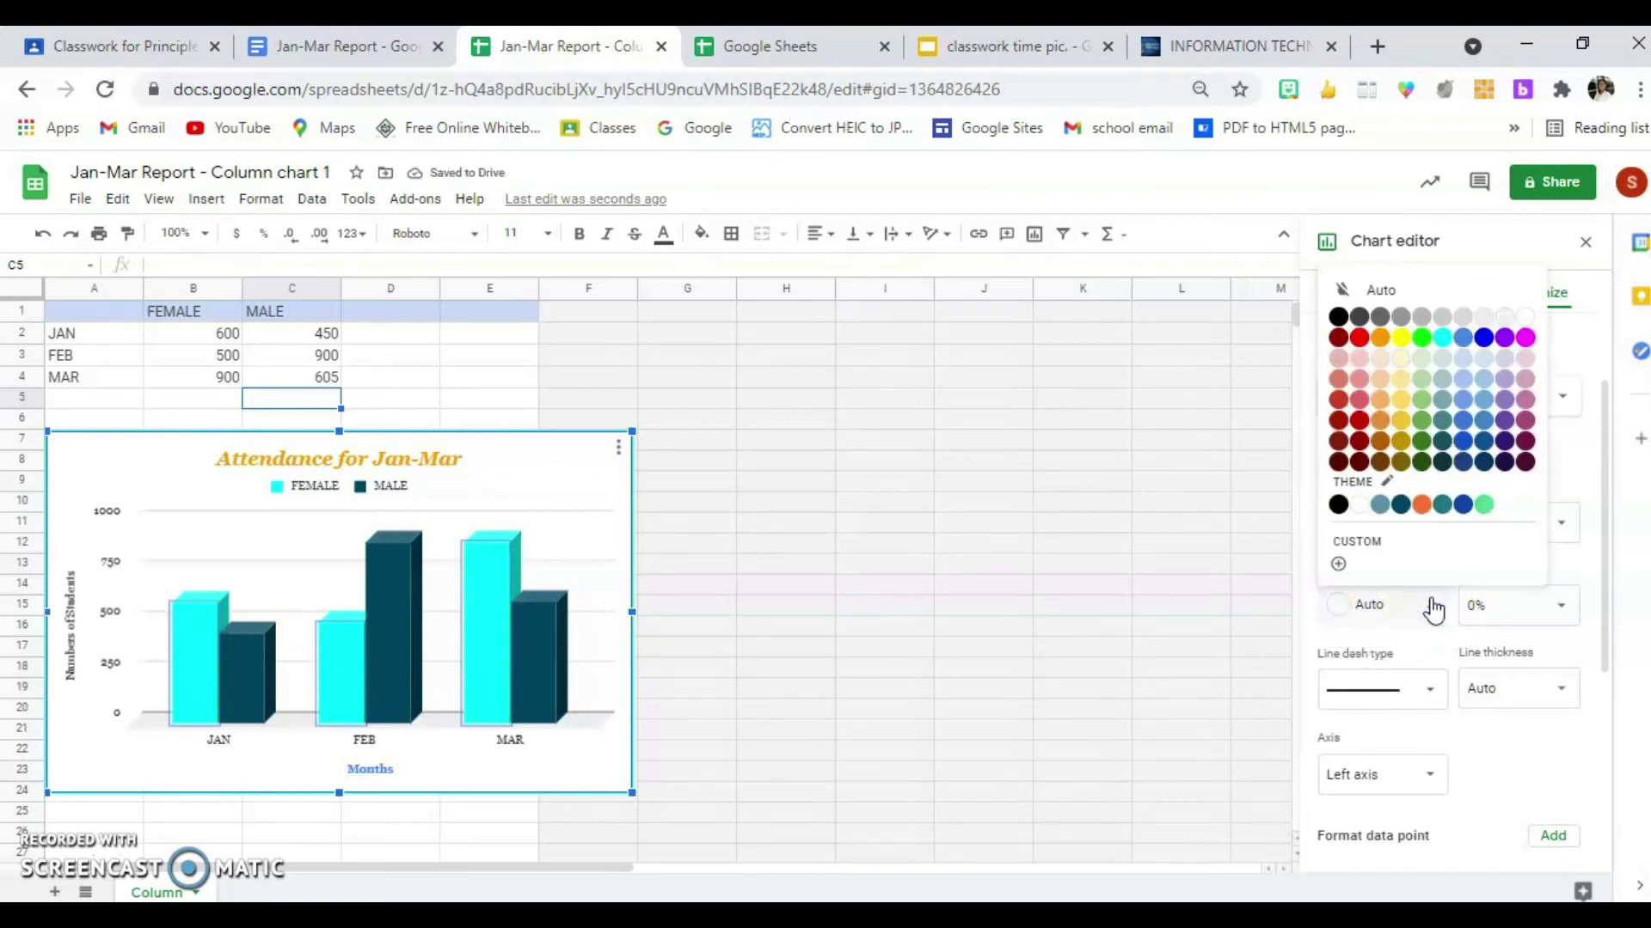
click(1451, 403)
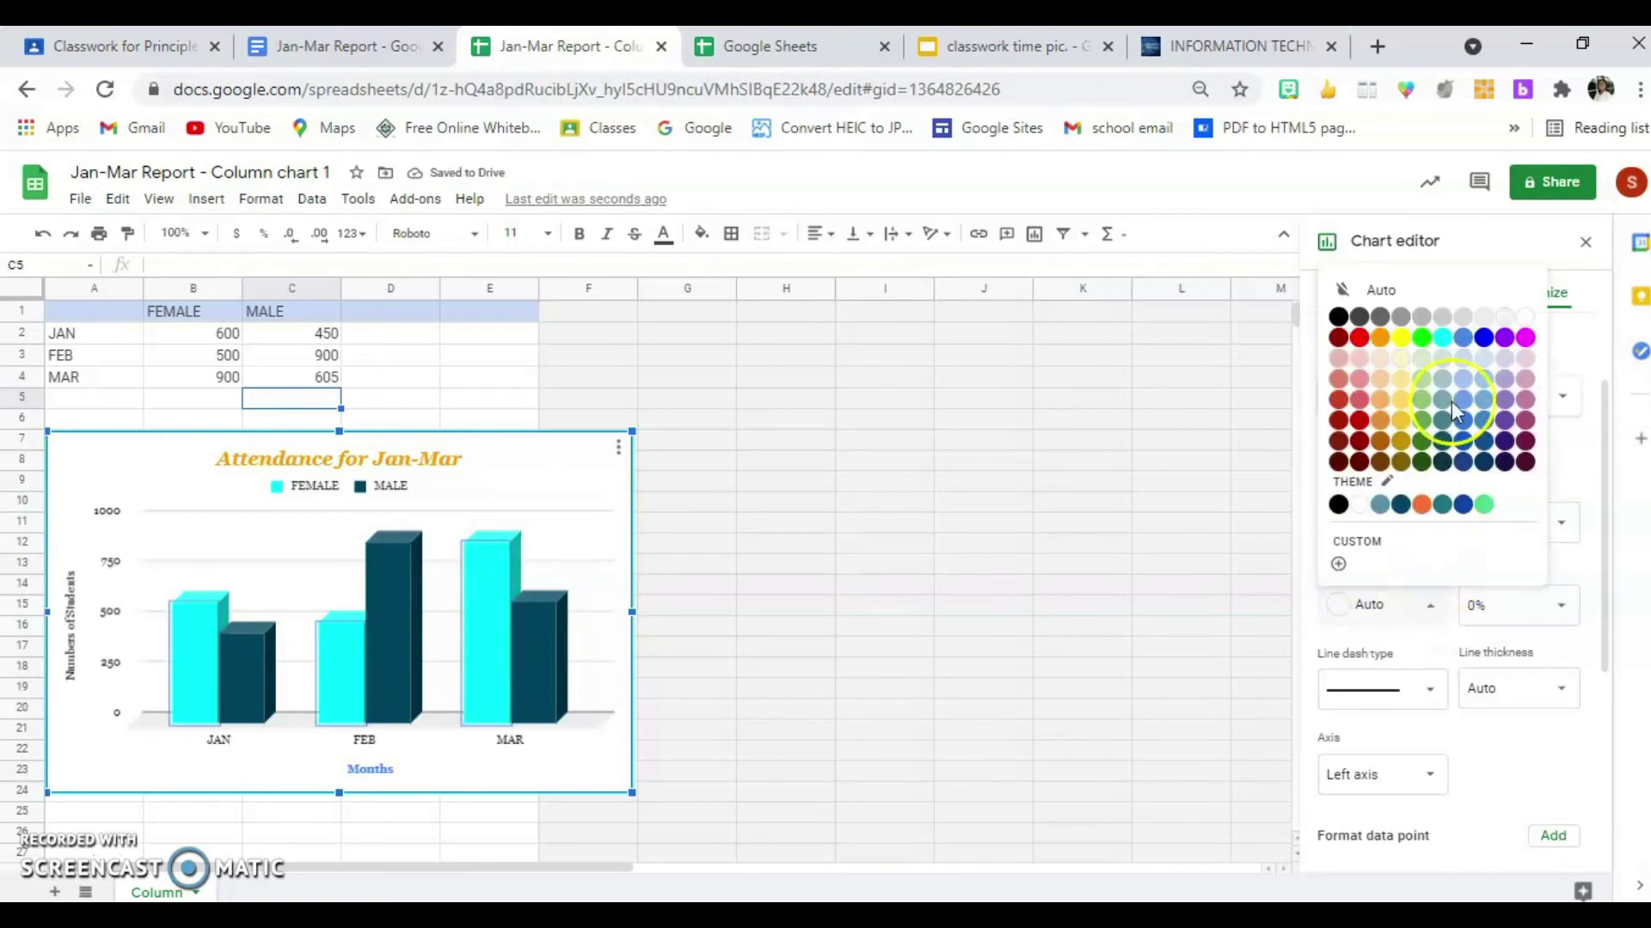
click(1478, 341)
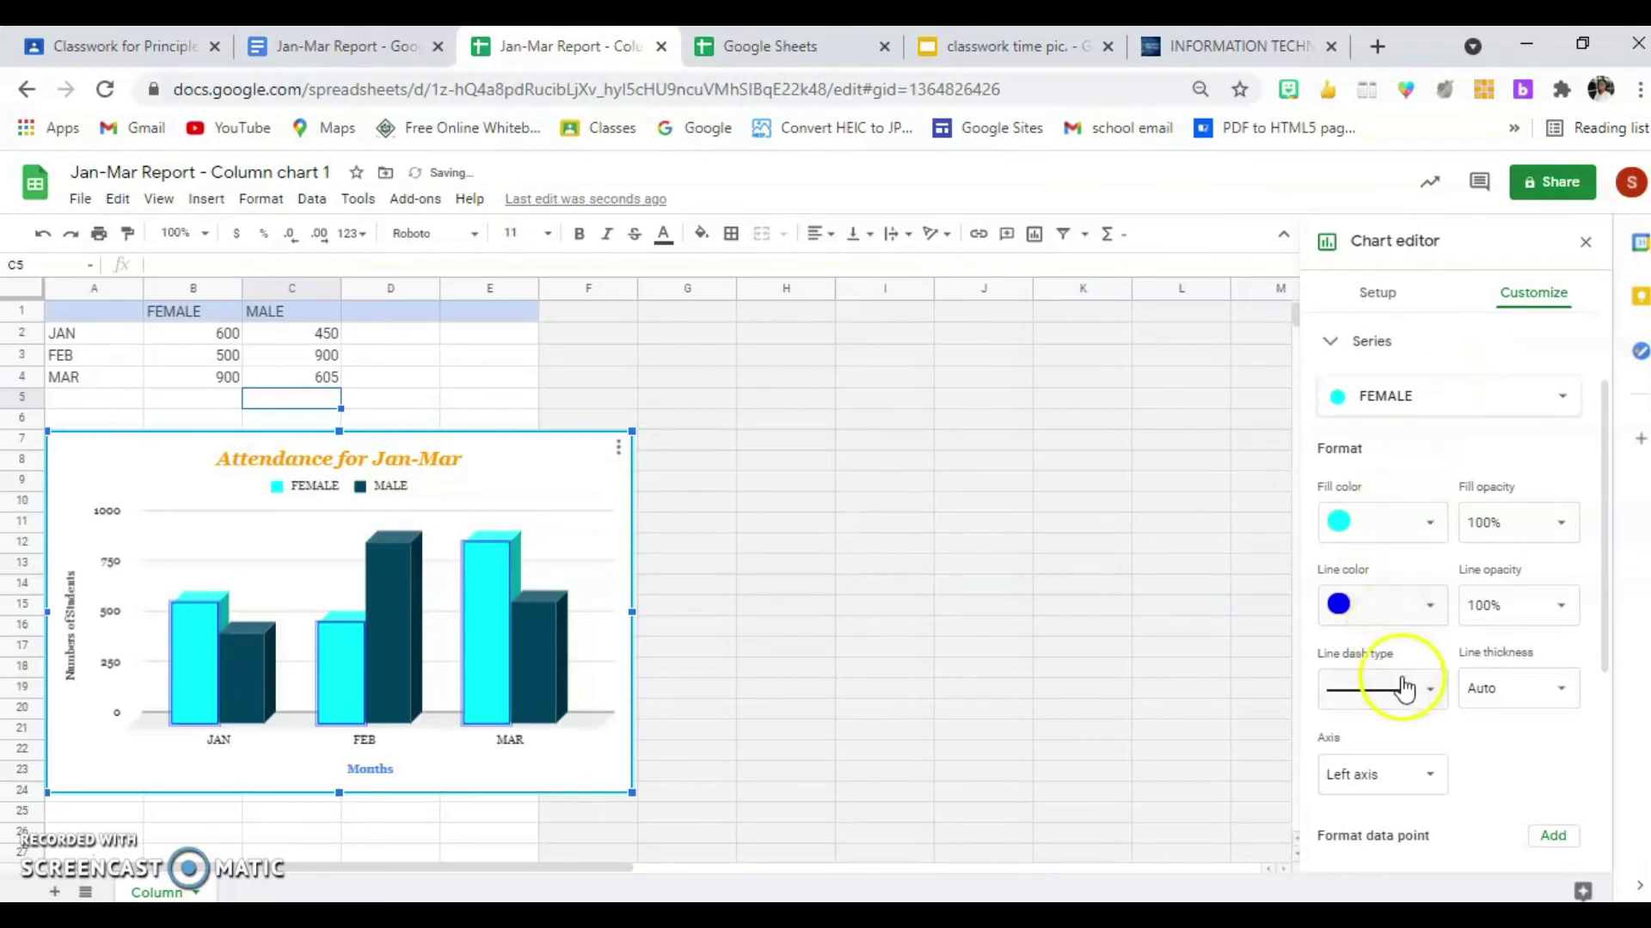
click(1427, 687)
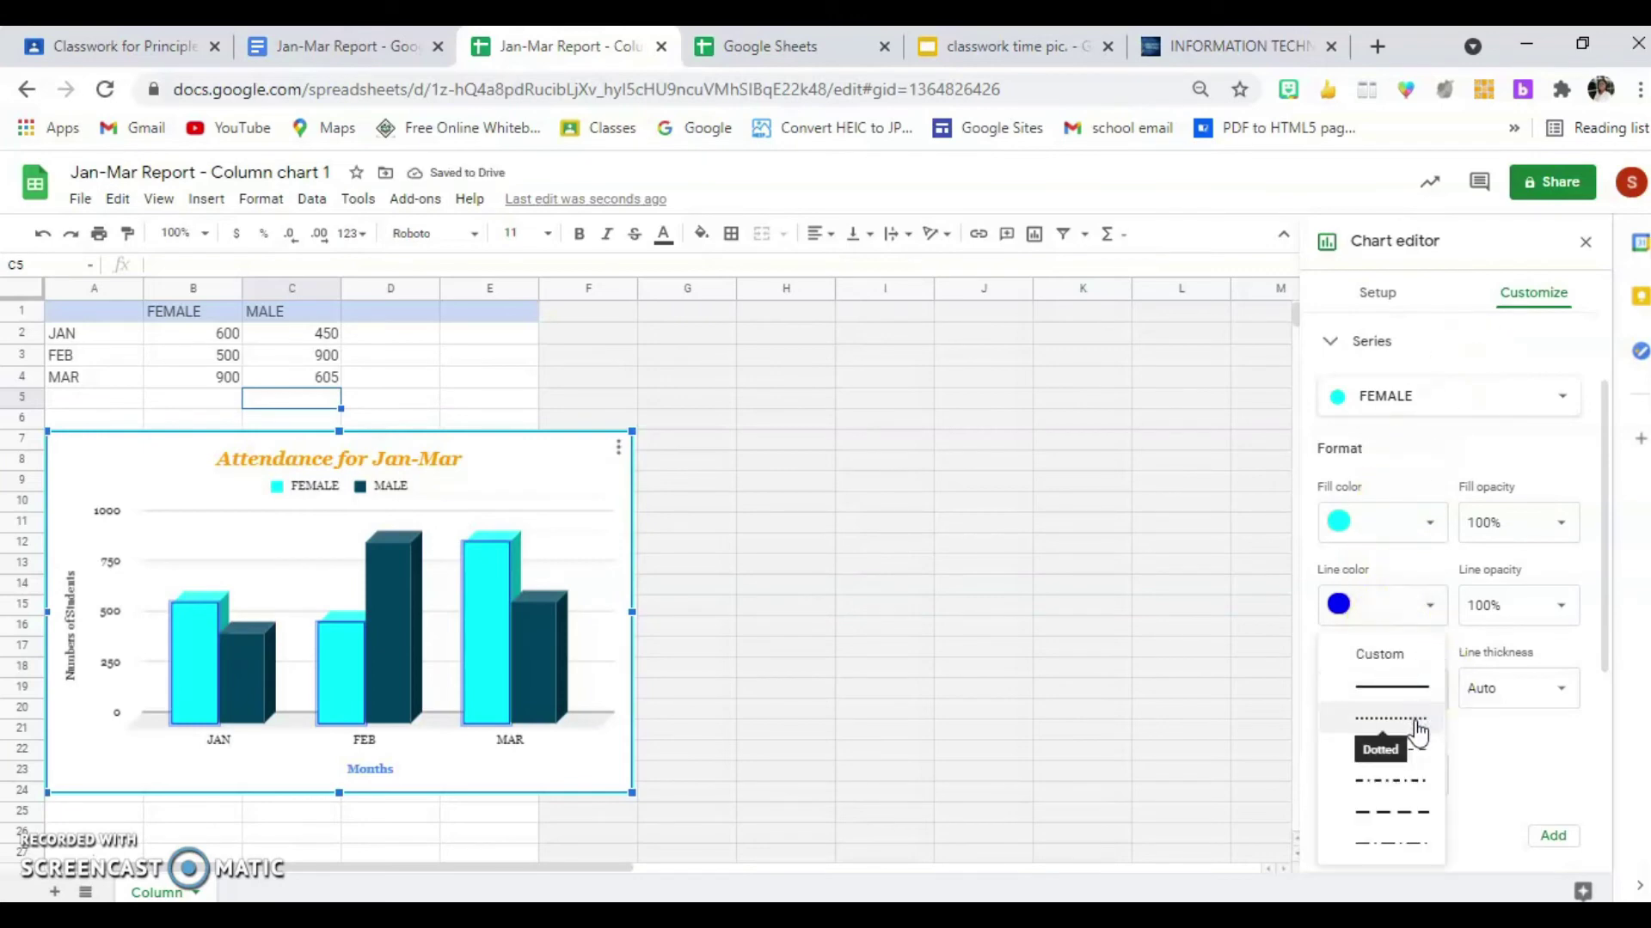
click(1400, 780)
click(414, 628)
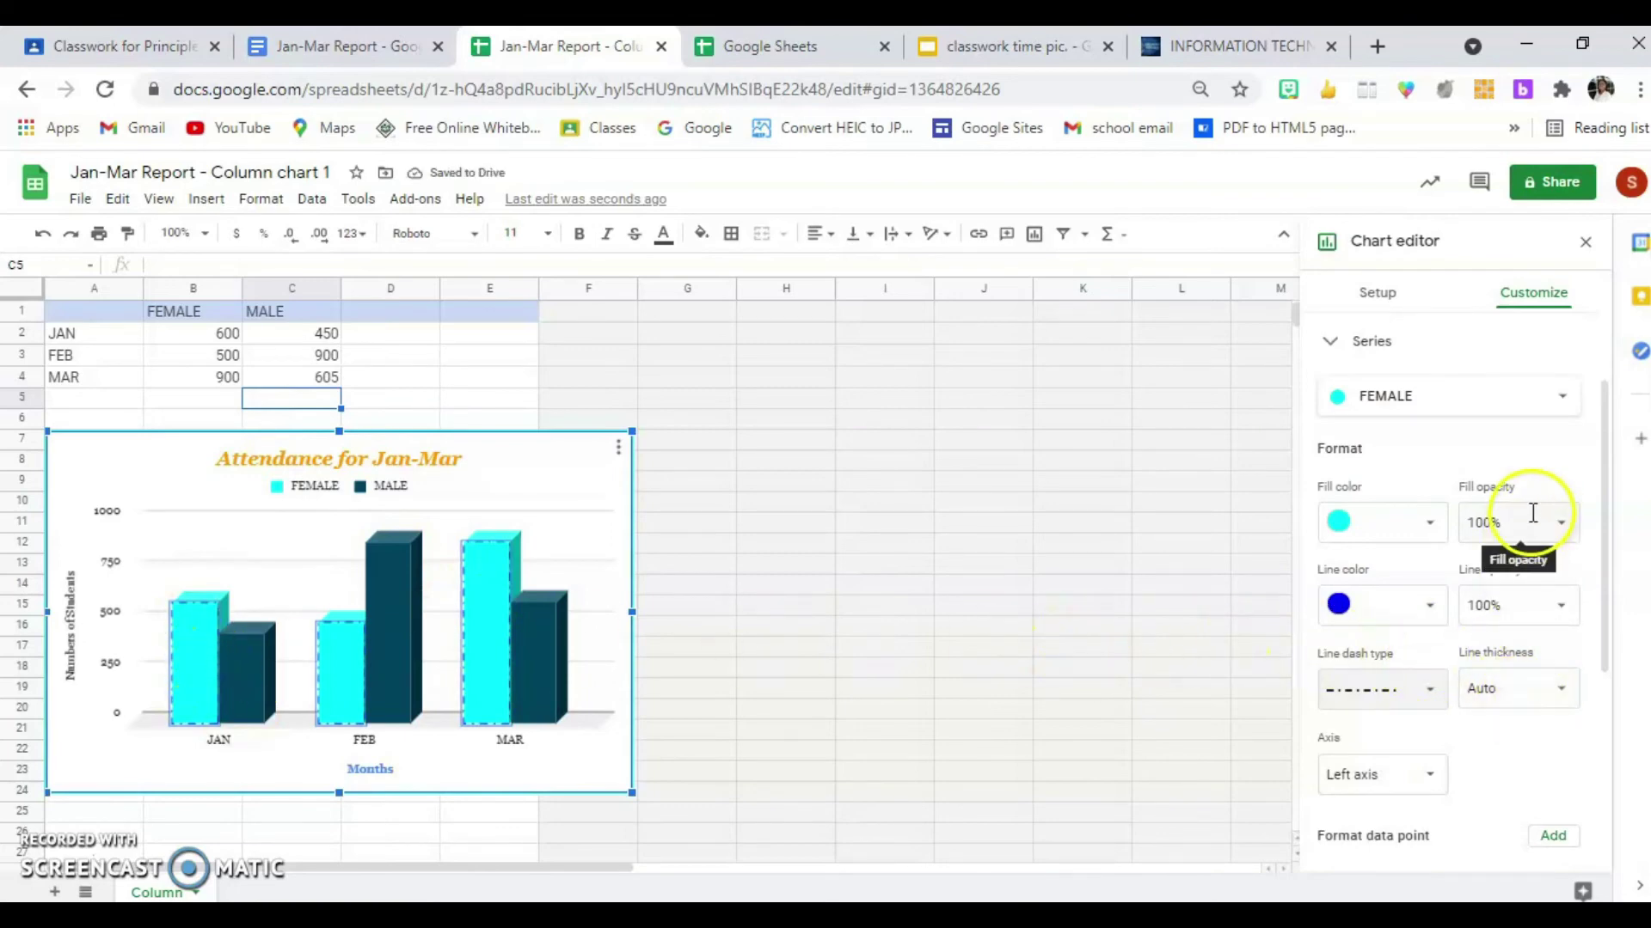
click(1562, 397)
Step: Switch to the MALE series and, after trying blue, purple and cyan, fill its columns orange
click(1405, 427)
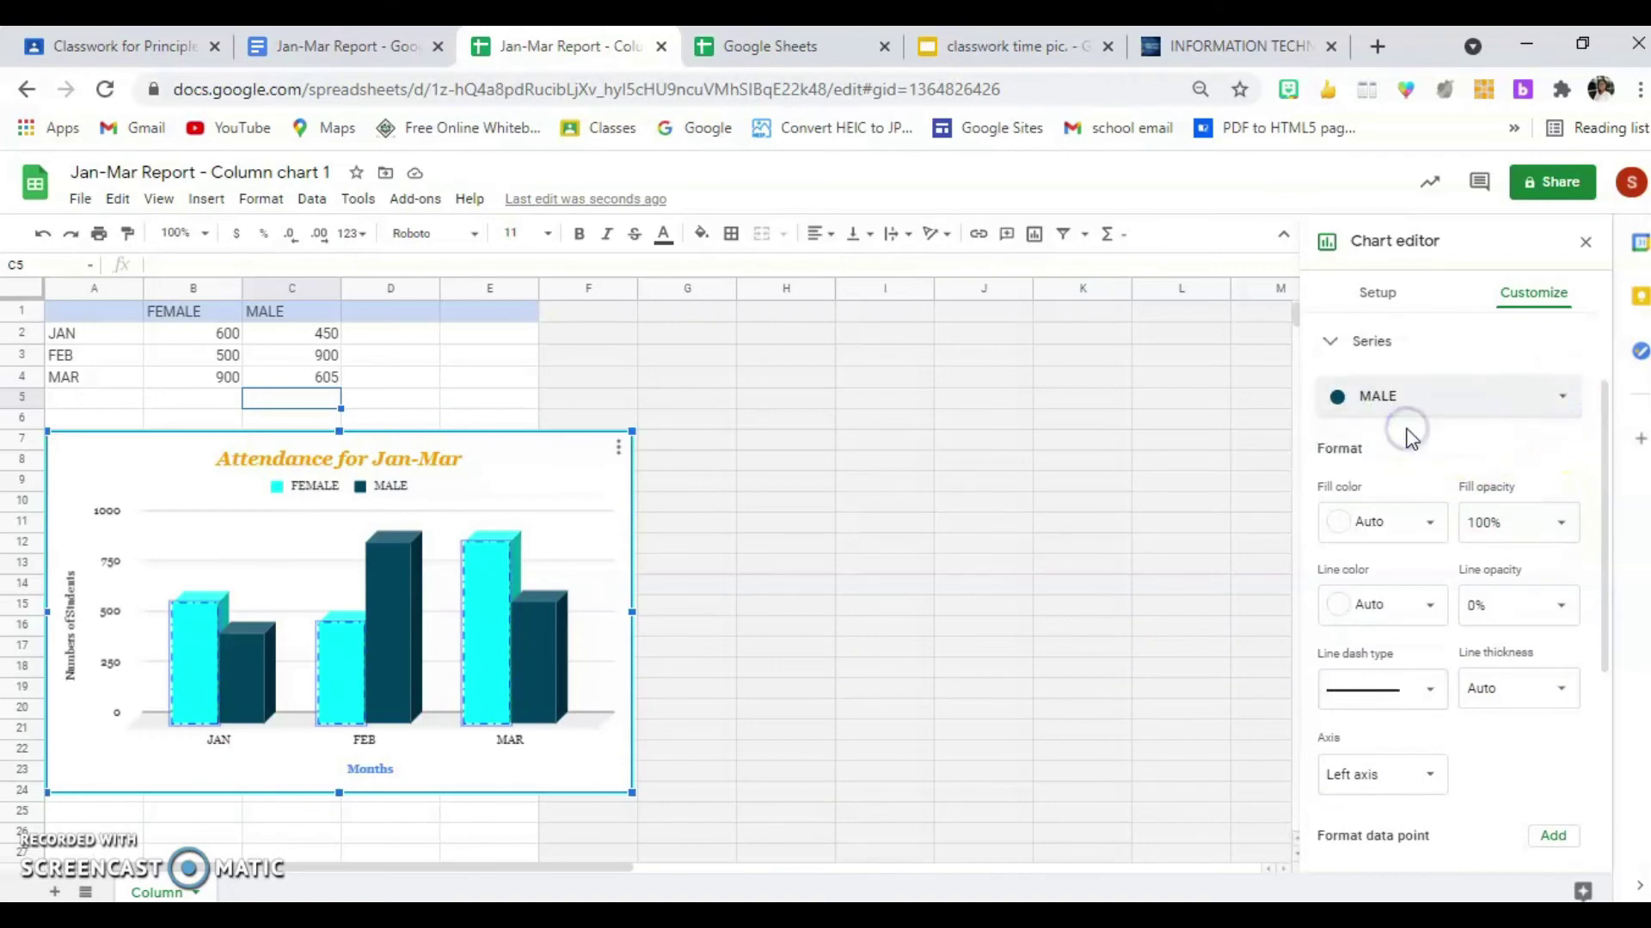
click(1449, 526)
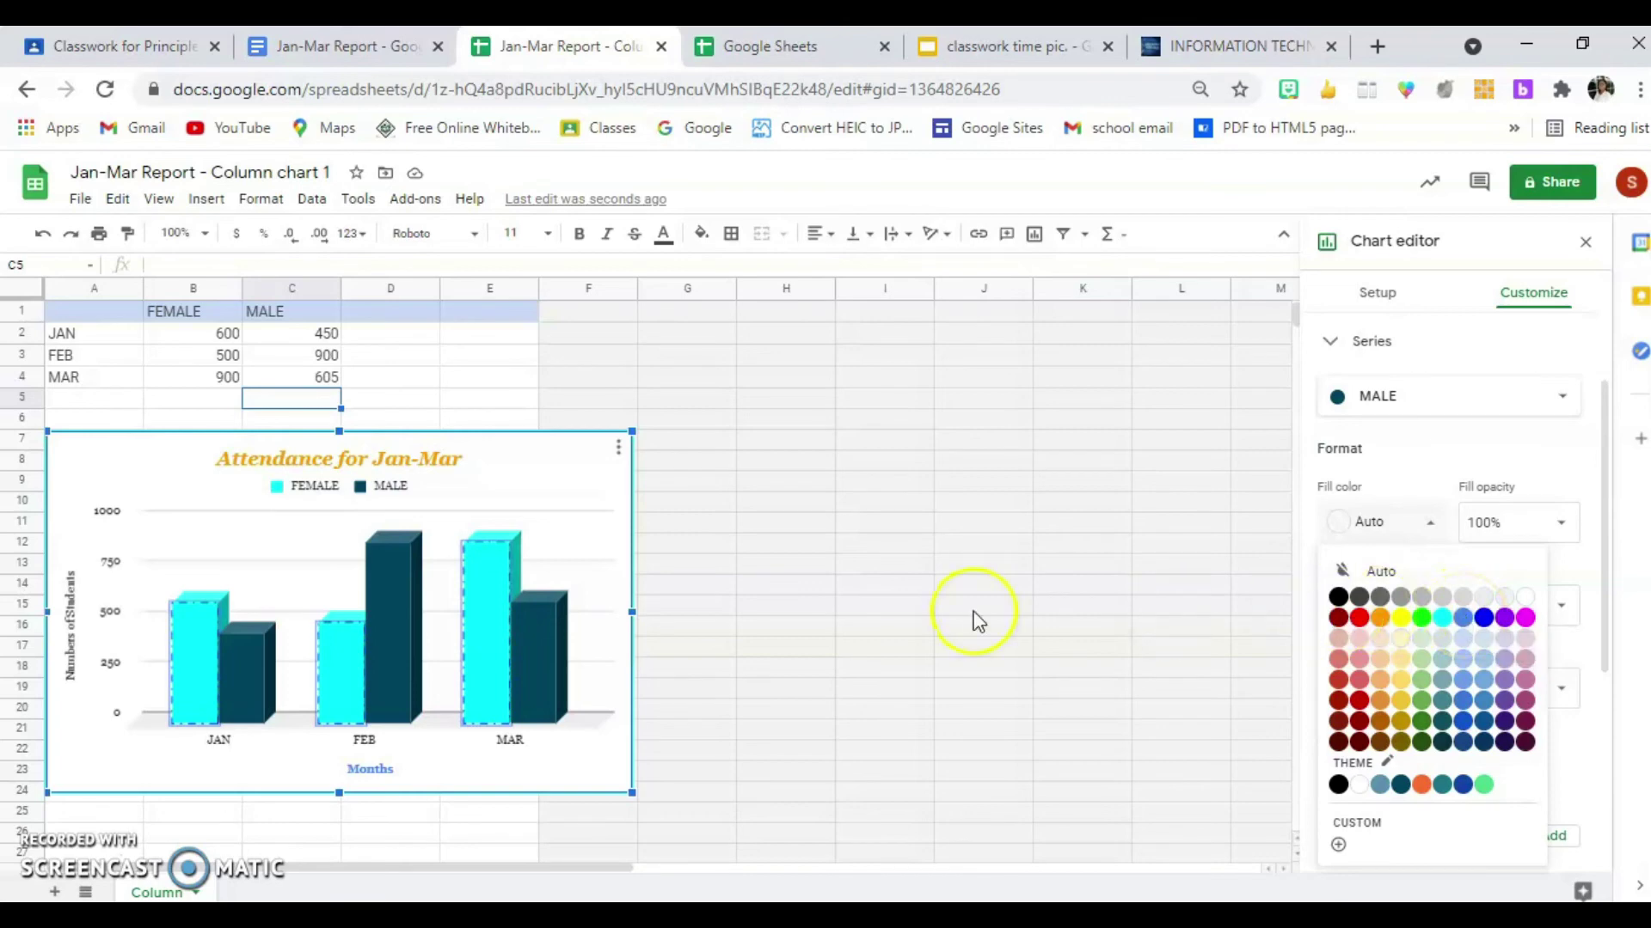
click(521, 704)
click(521, 705)
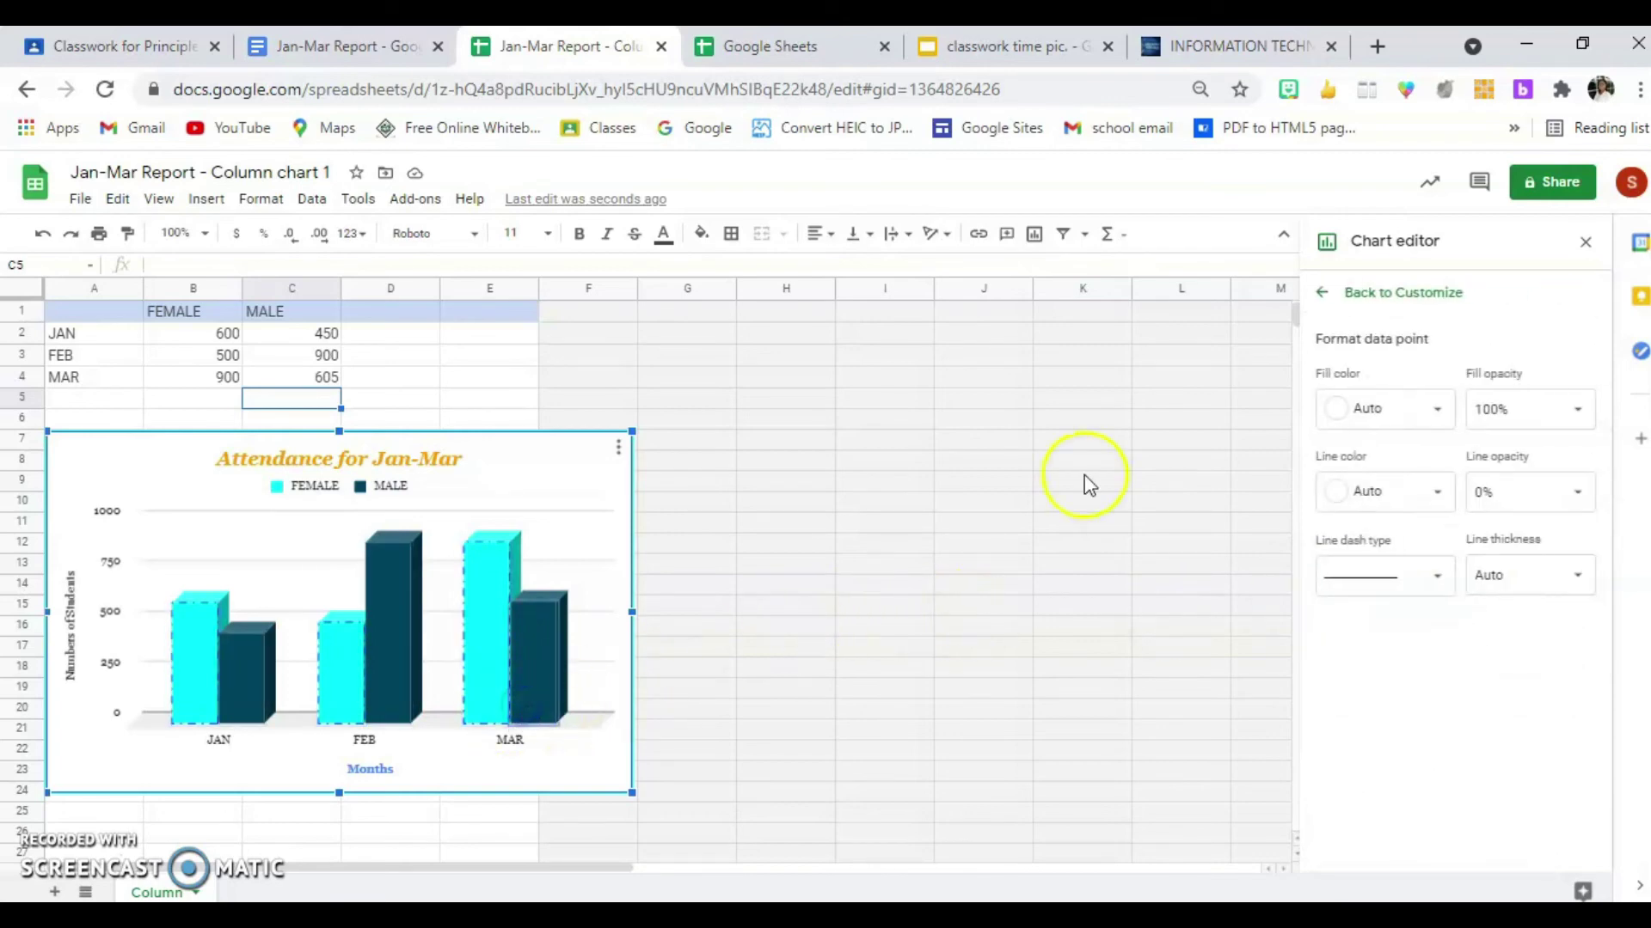
click(1321, 292)
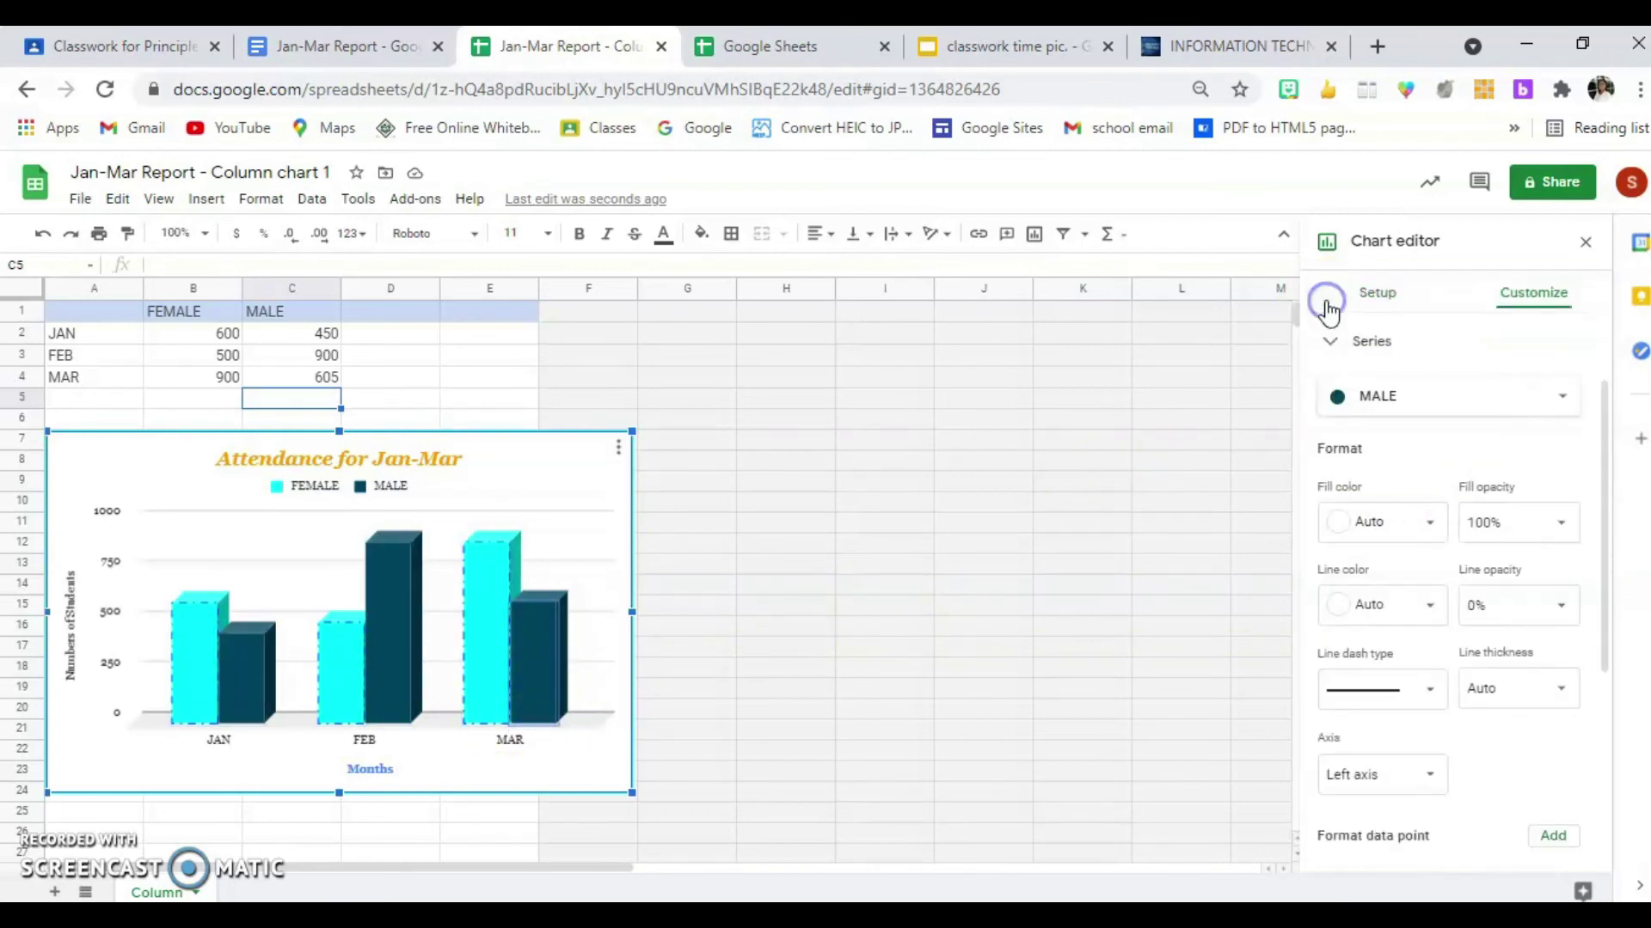
click(1428, 520)
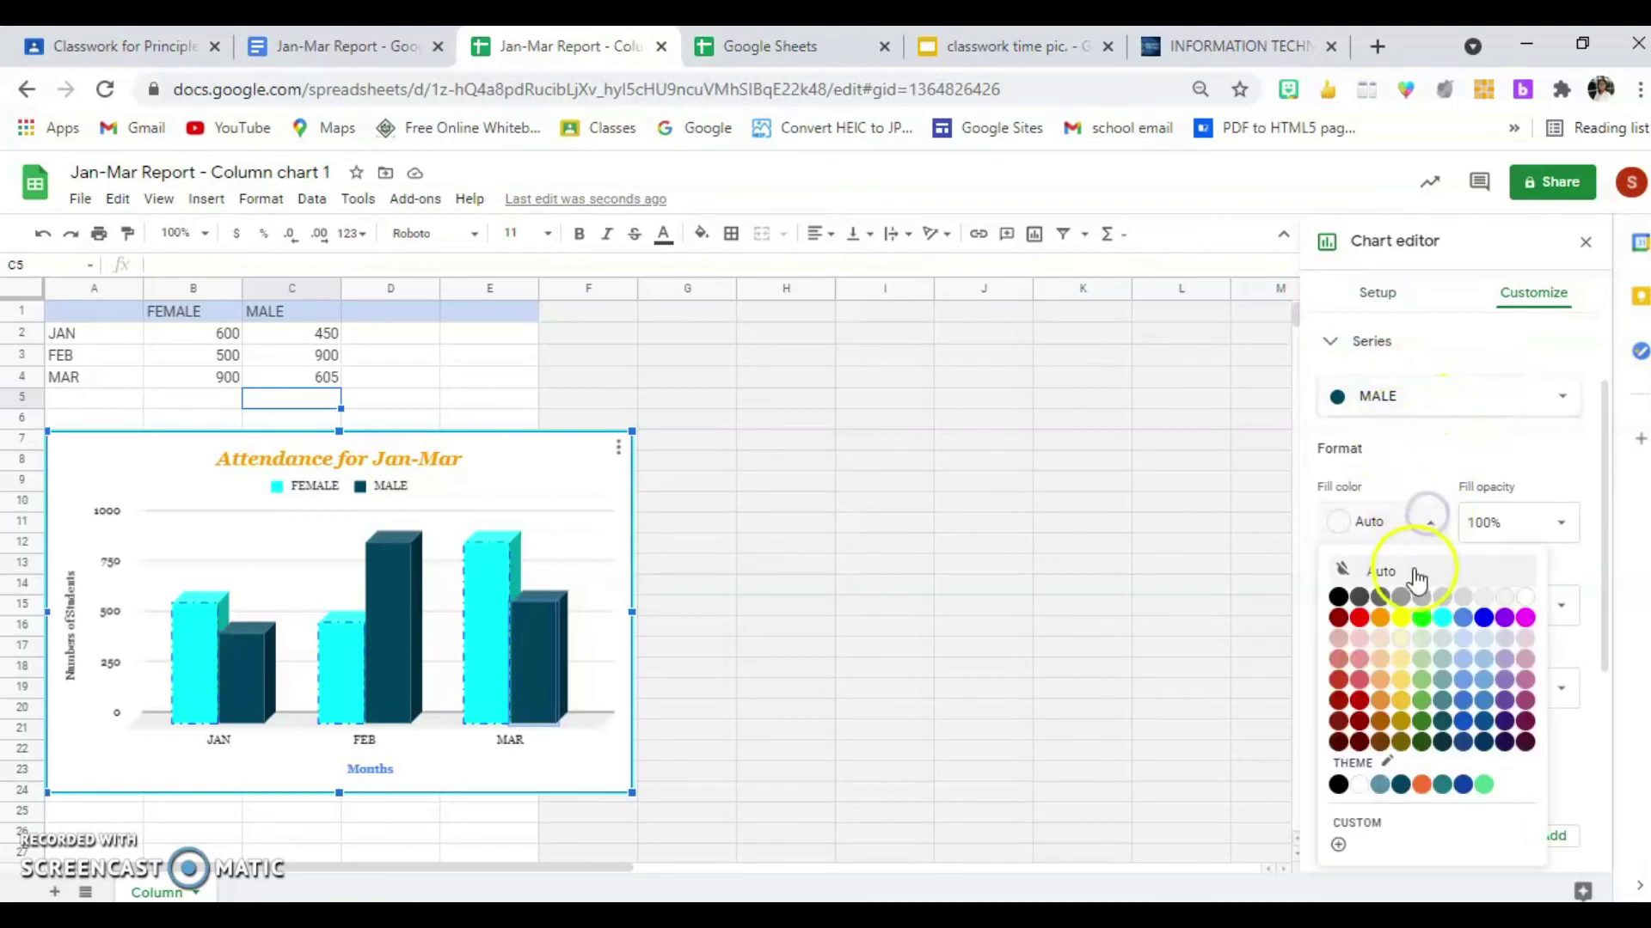
click(1485, 619)
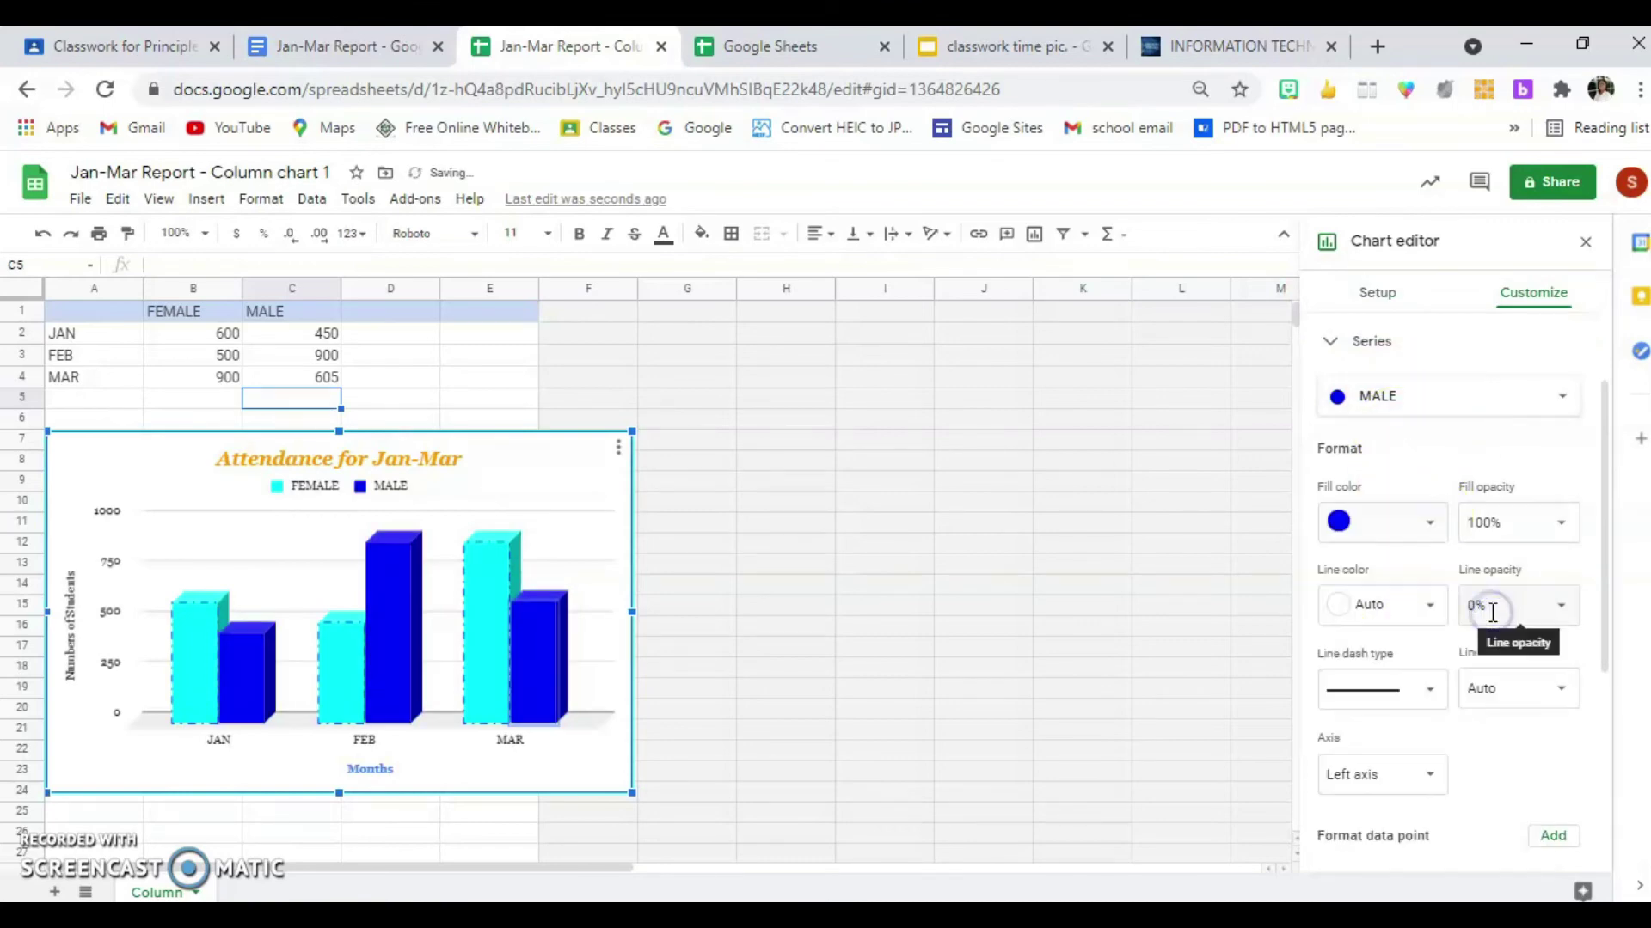
click(1431, 523)
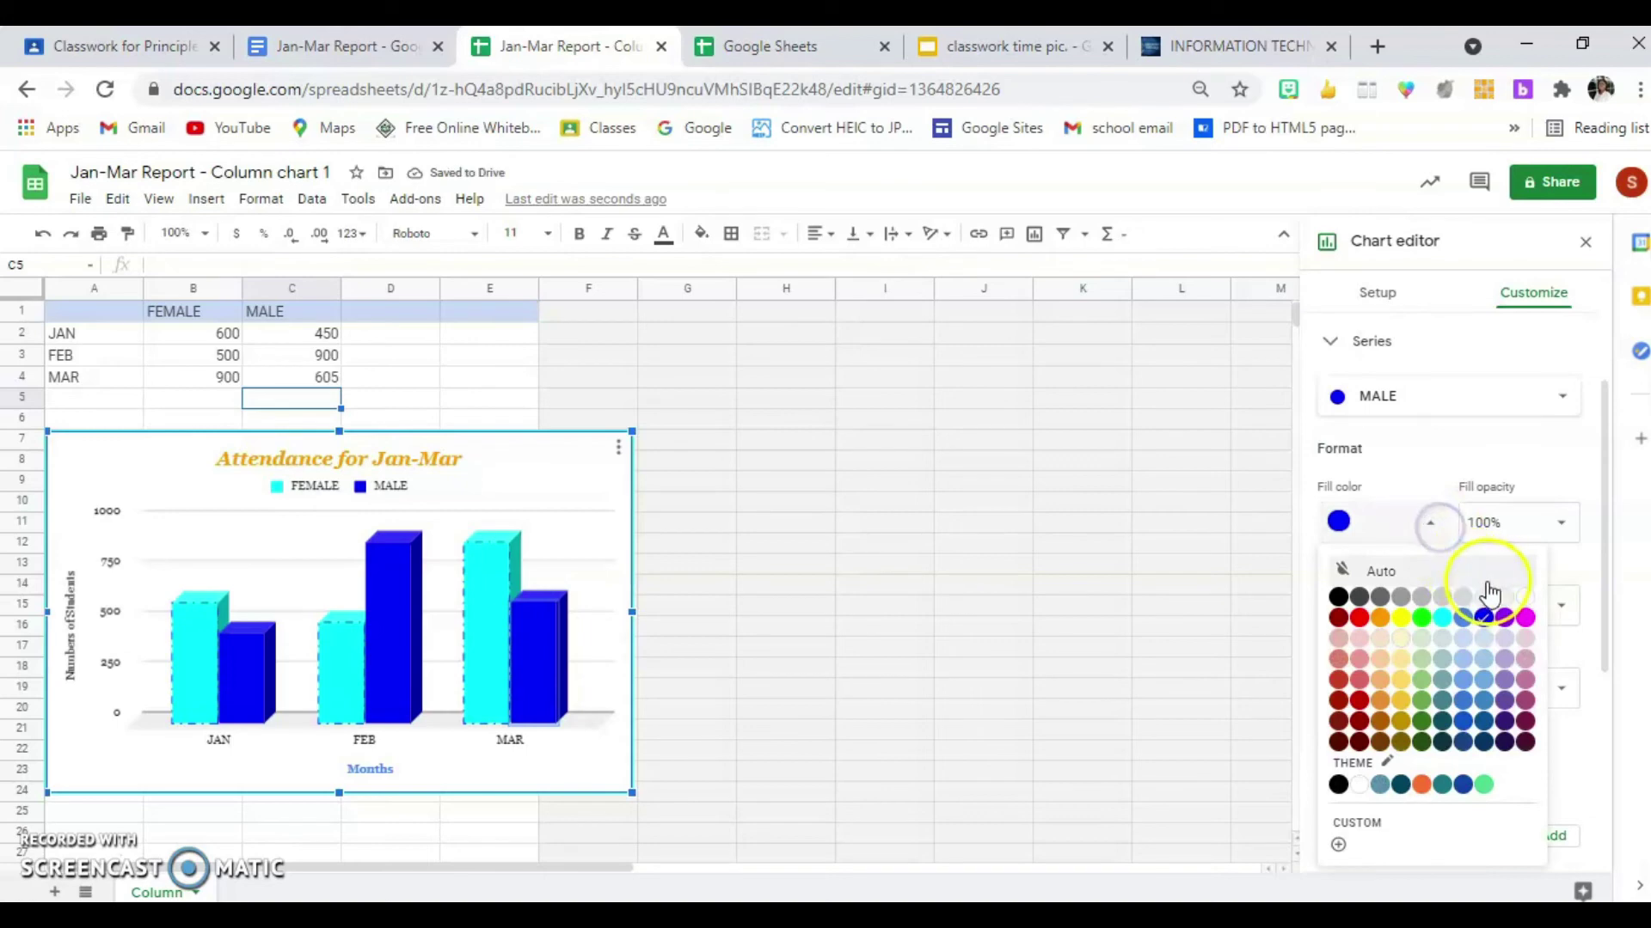
click(1505, 618)
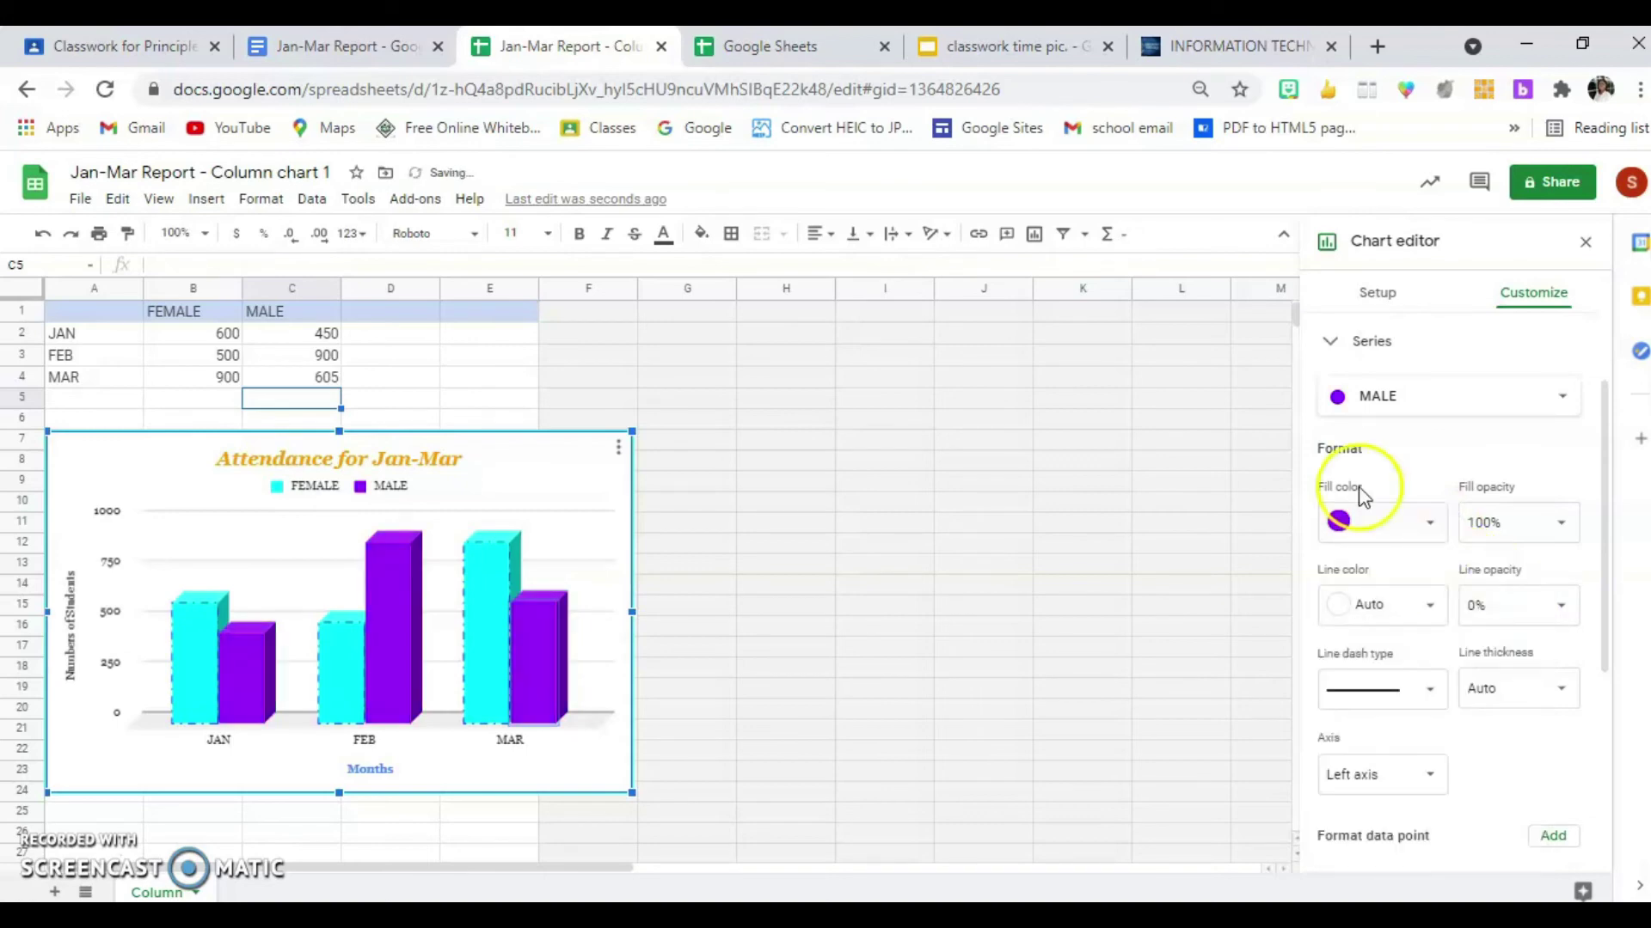
click(1431, 521)
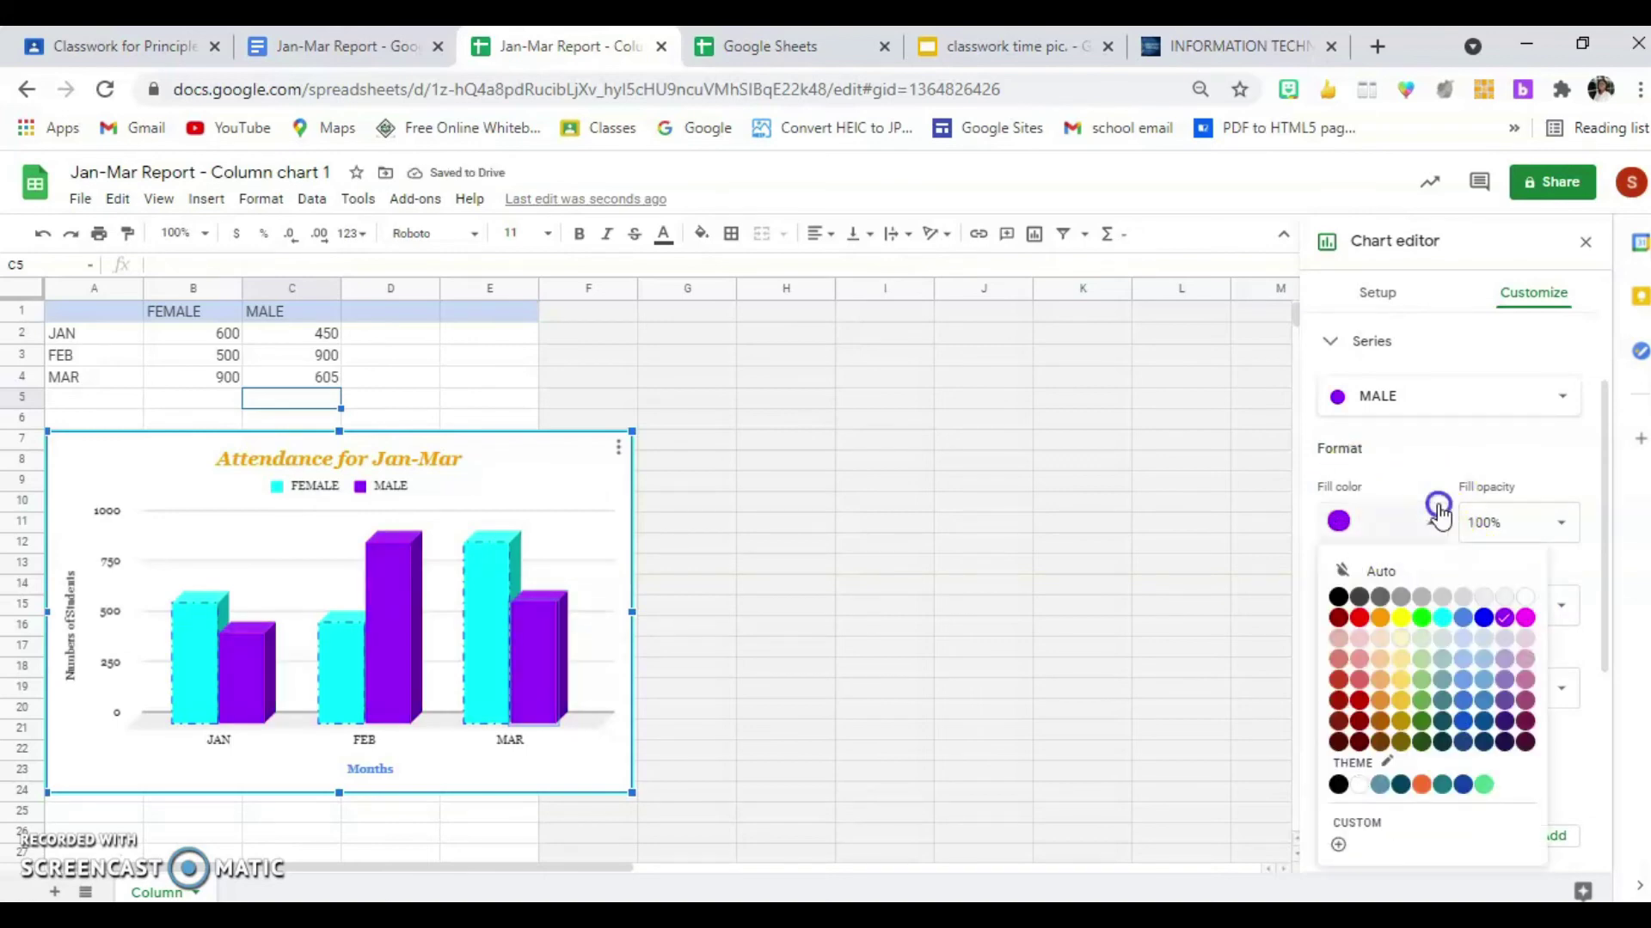
click(1442, 618)
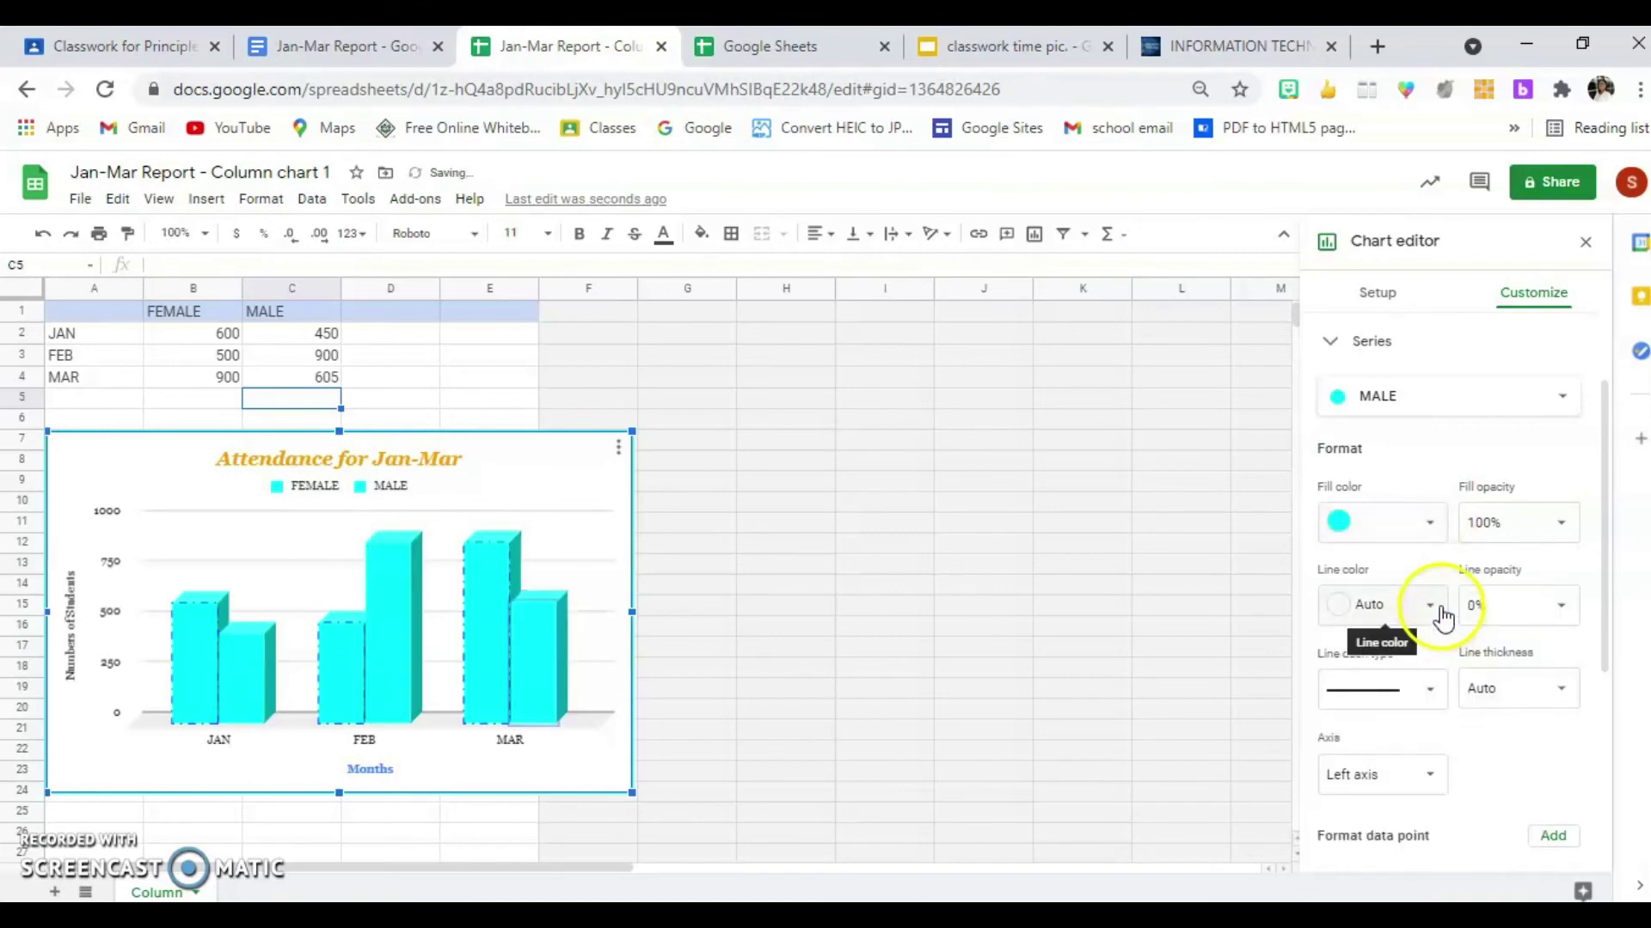
click(1436, 522)
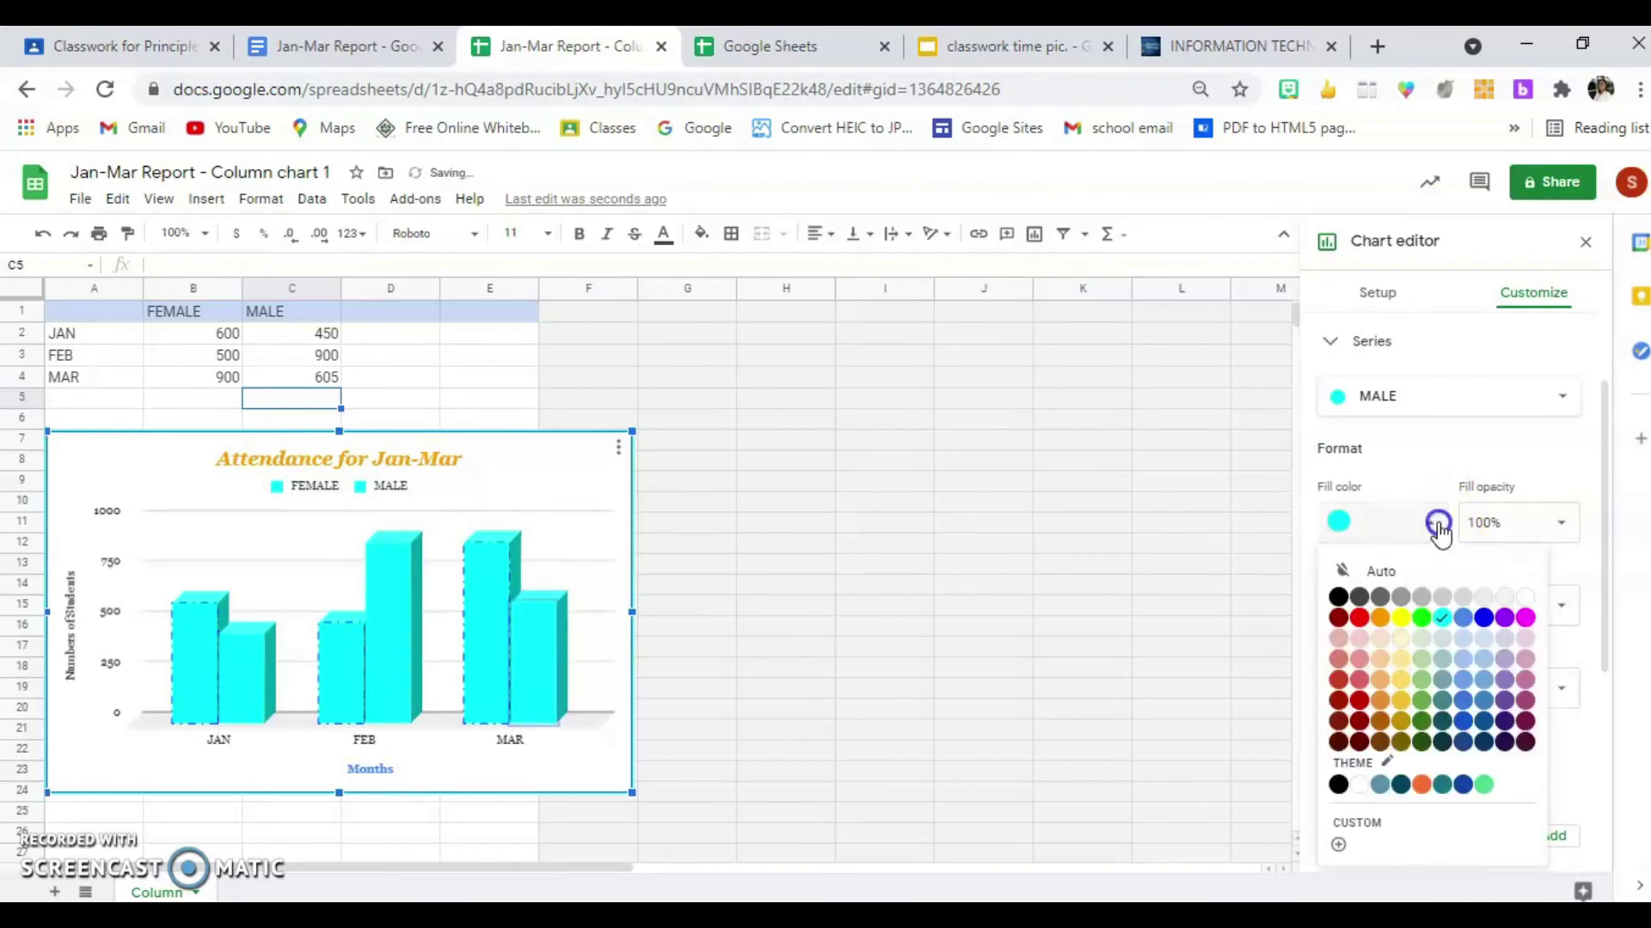
click(1380, 618)
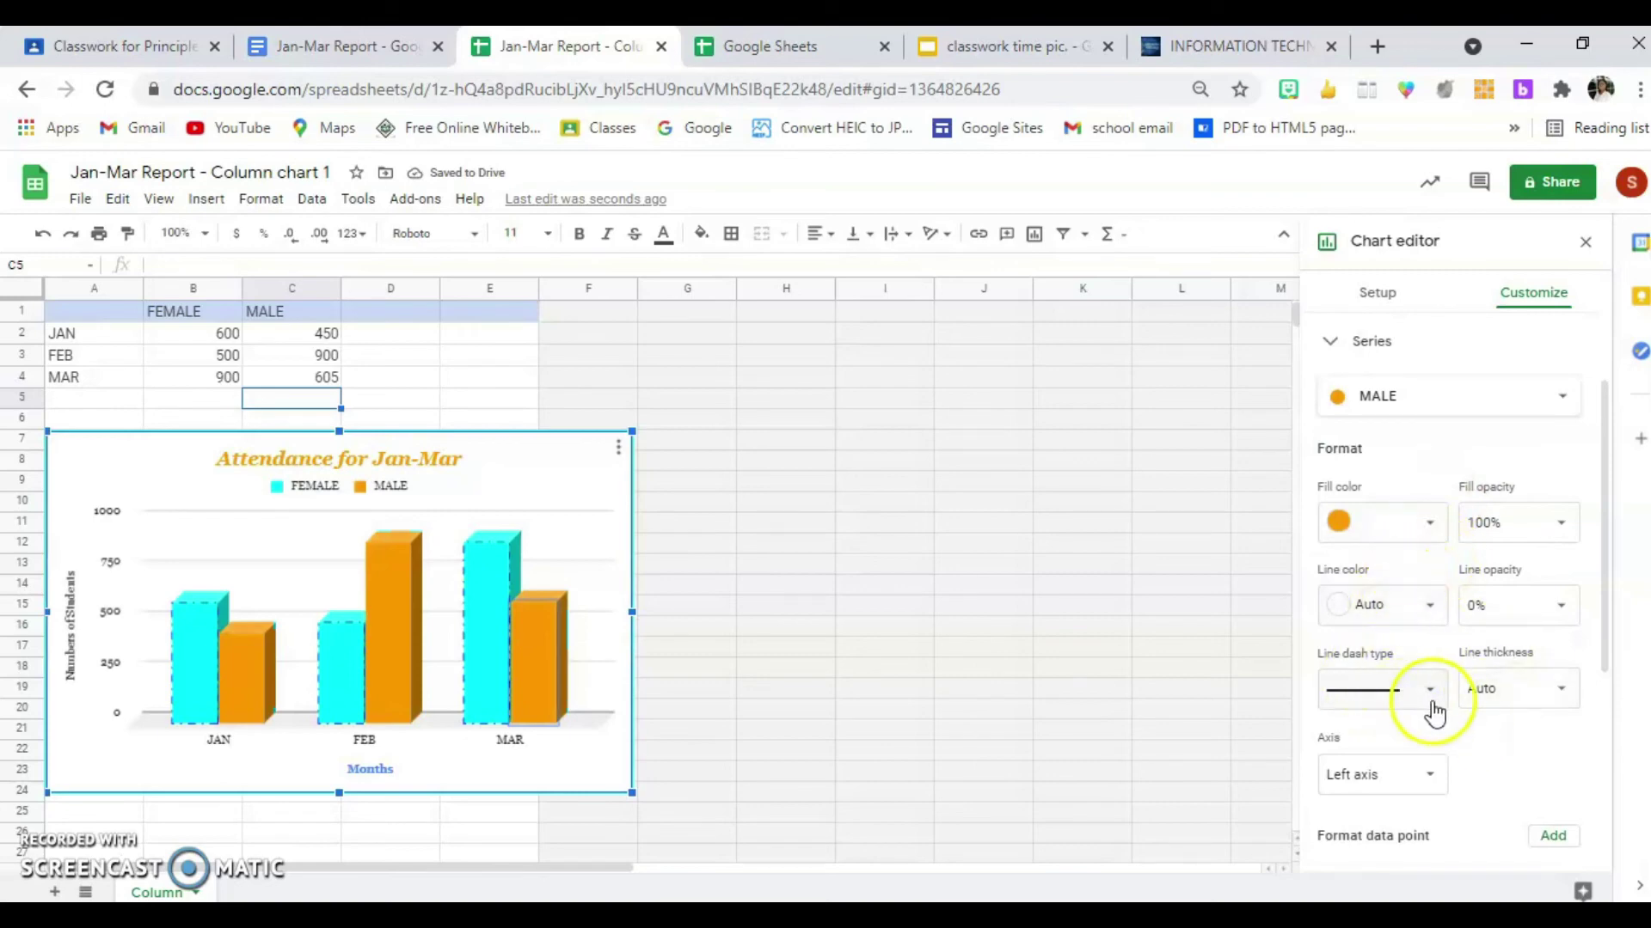
Step: Turn on data labels for the MALE series and then the FEMALE series
scroll(1434, 713, down, 2)
scroll(1434, 713, down, 2)
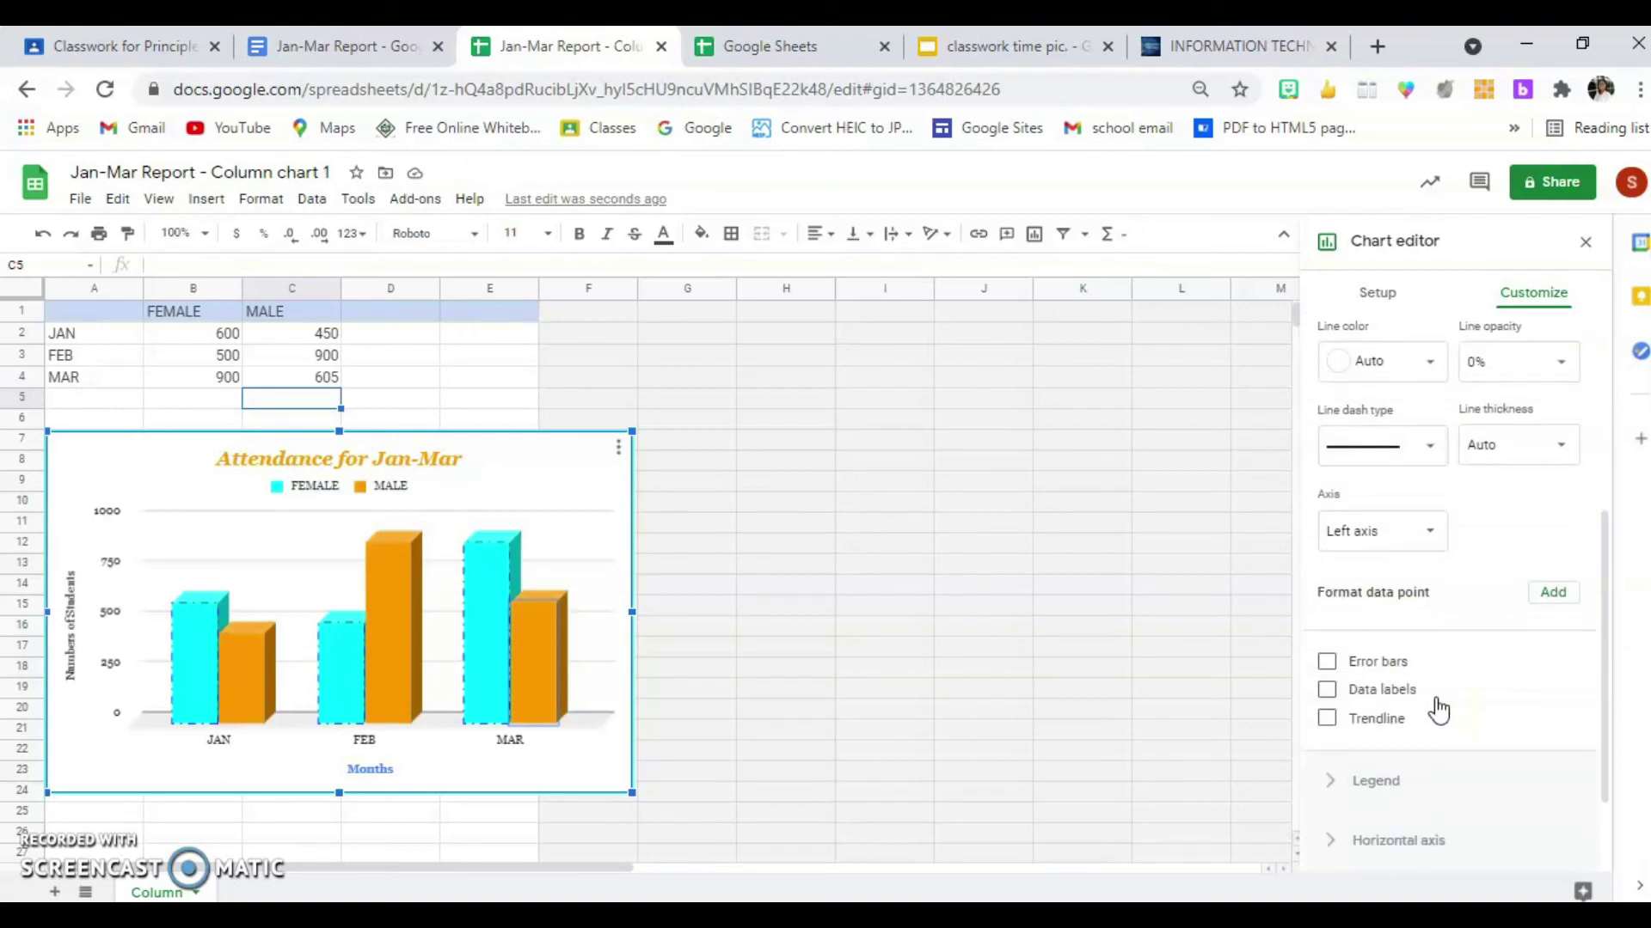
click(1328, 691)
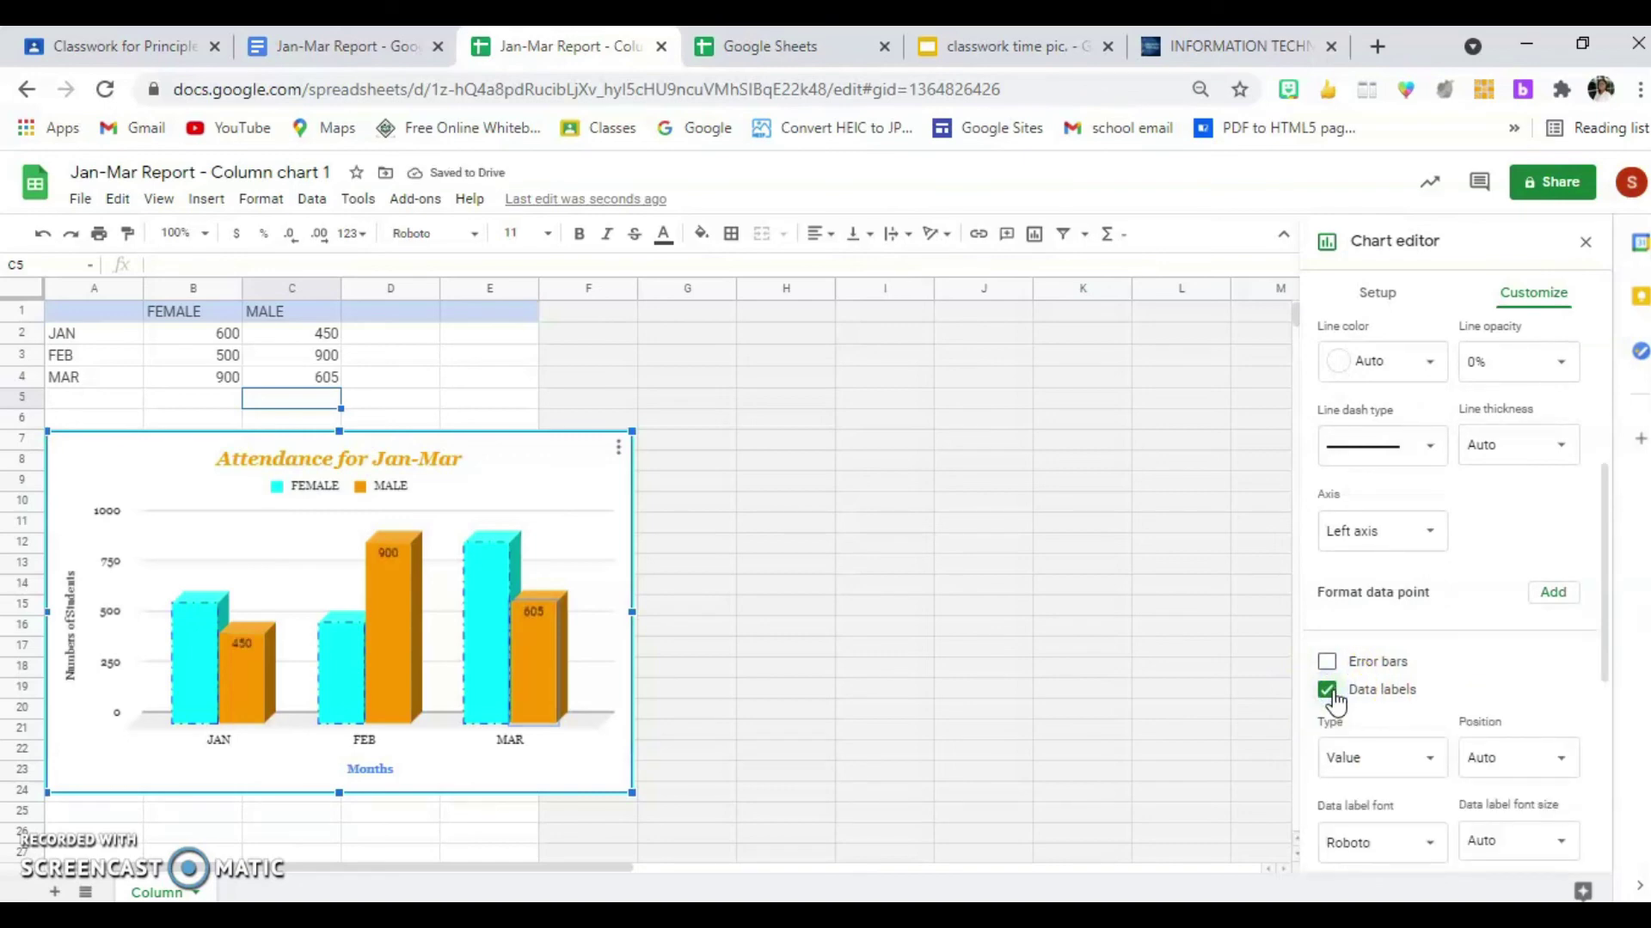
scroll(1479, 619, up, 3)
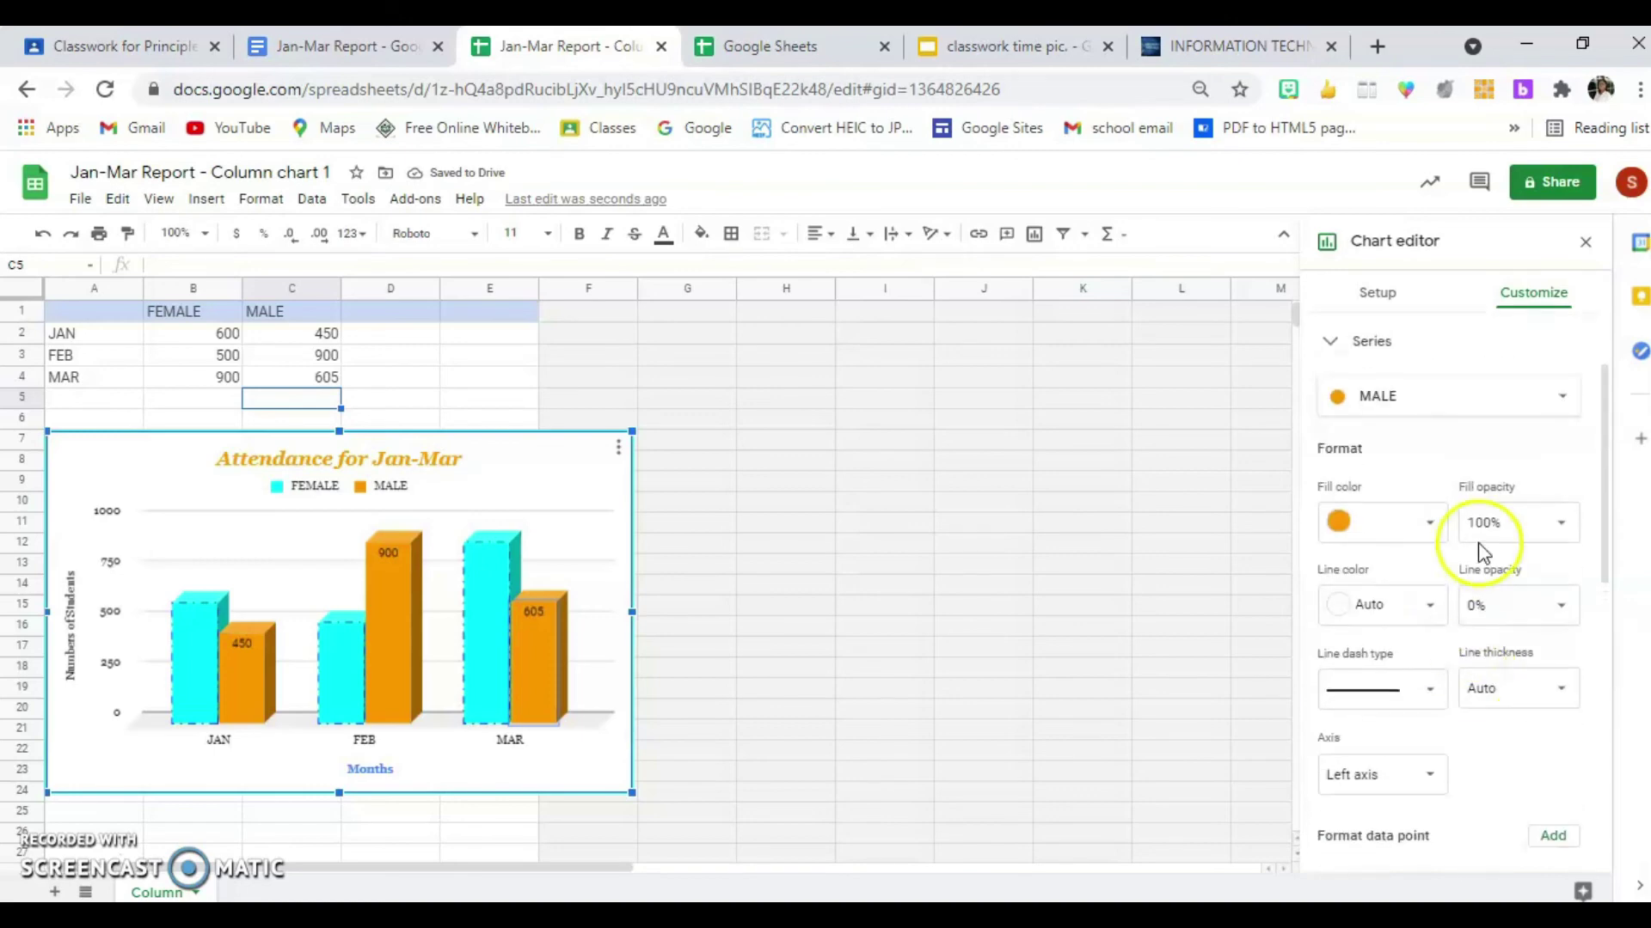
click(1474, 395)
click(1455, 382)
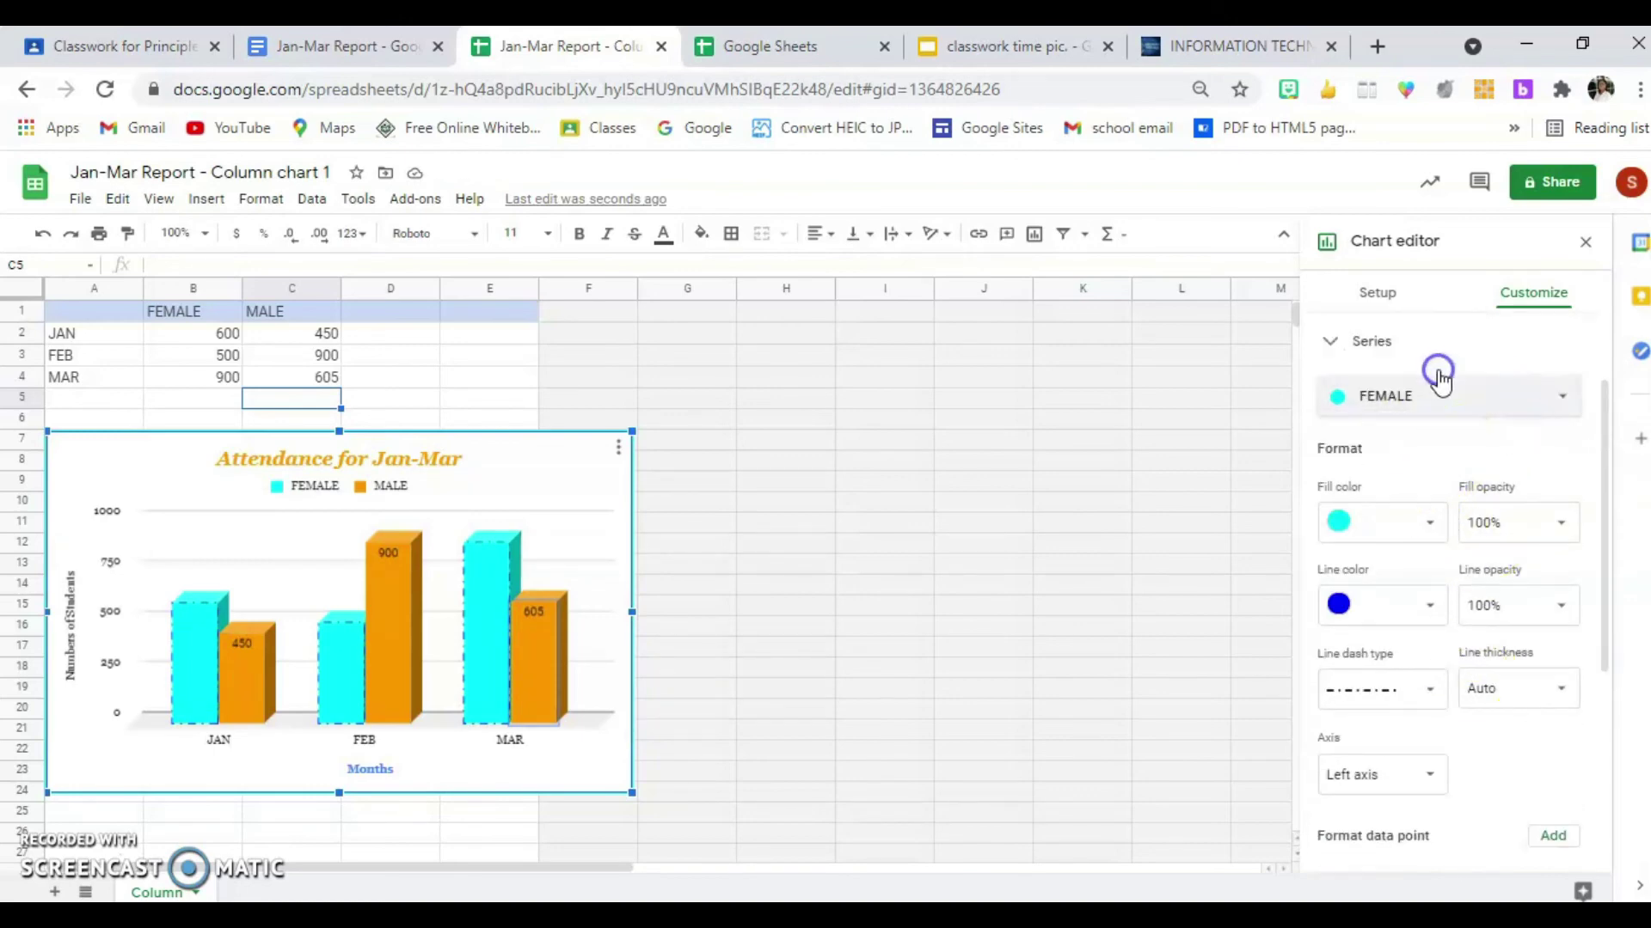
scroll(1418, 773, down, 3)
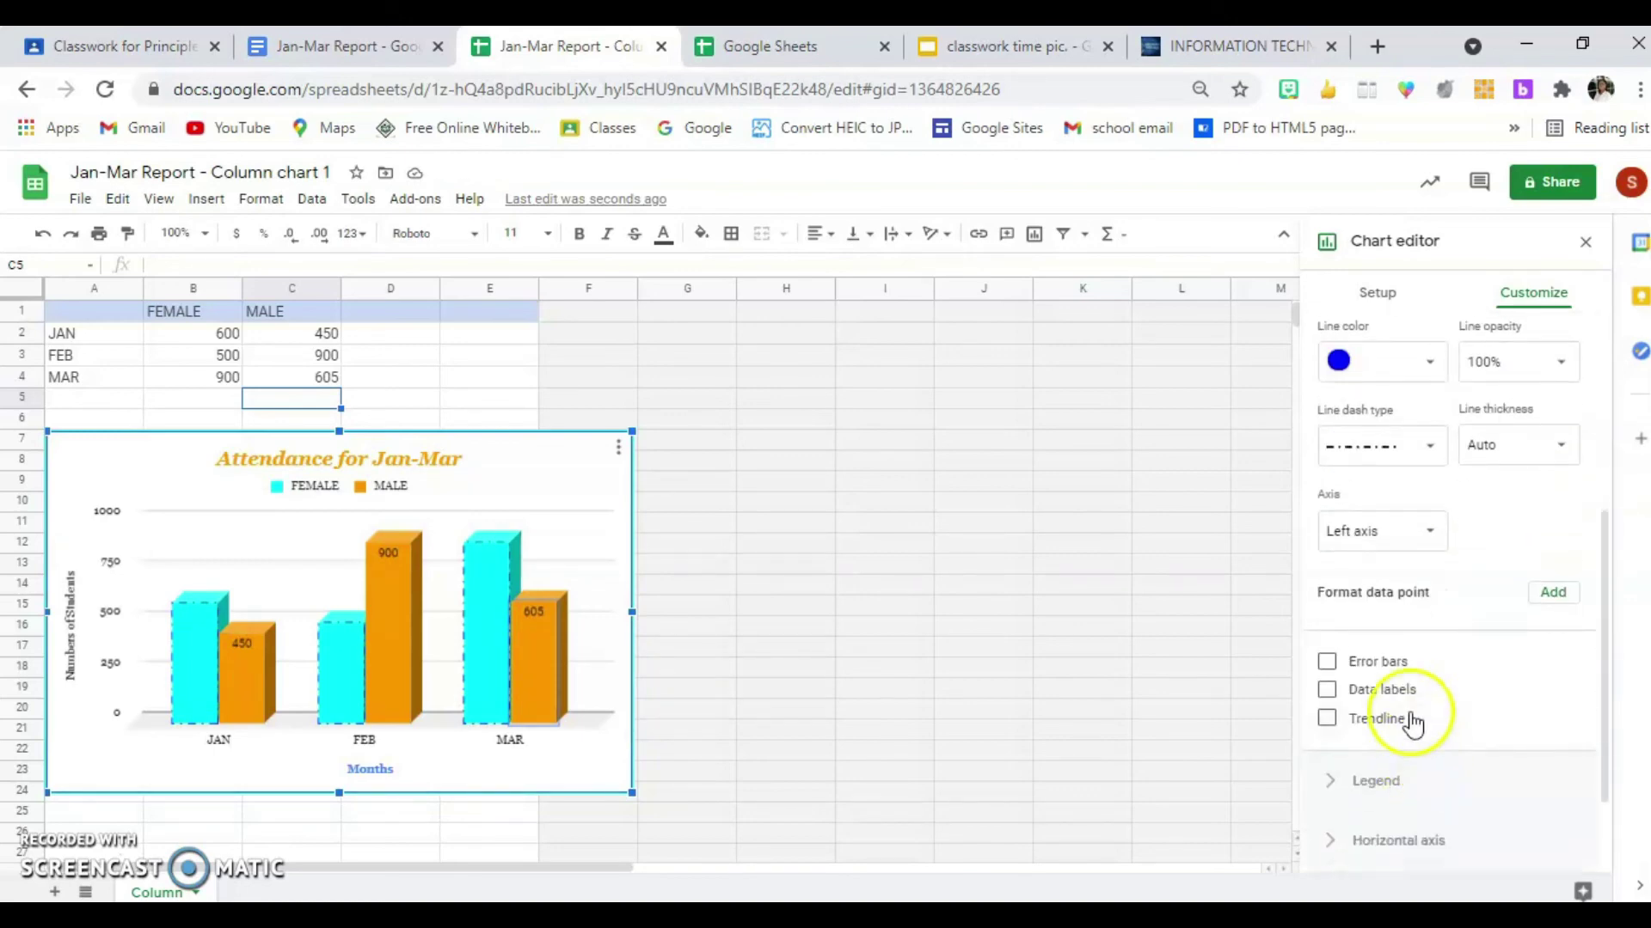
click(1331, 691)
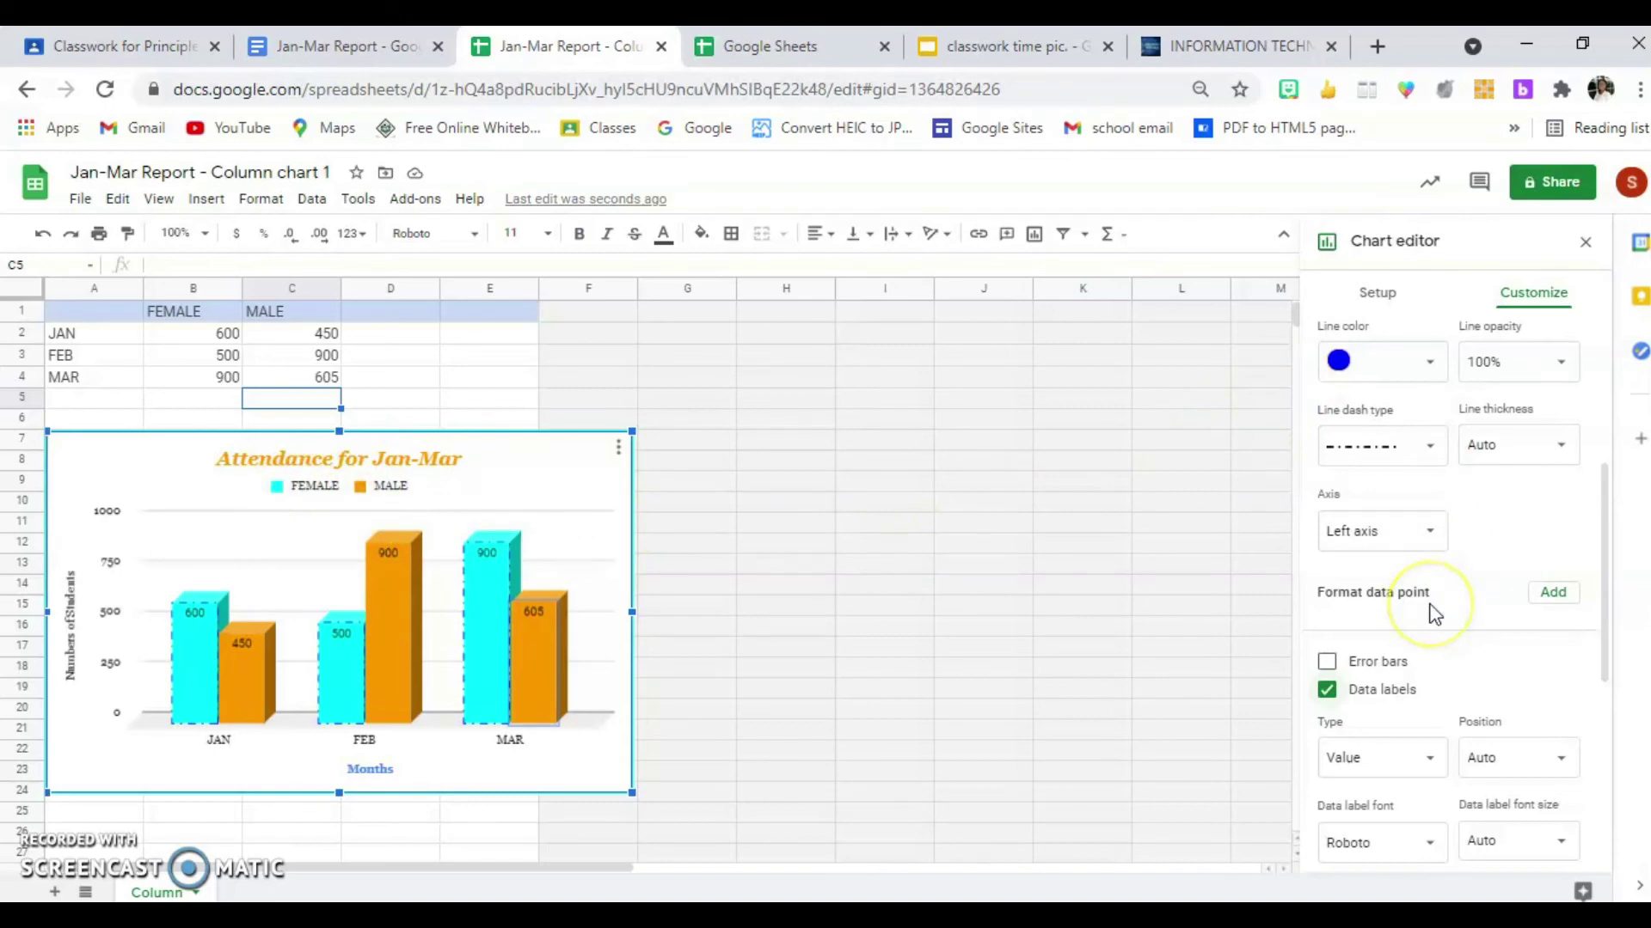
scroll(1433, 612, up, 5)
click(1372, 478)
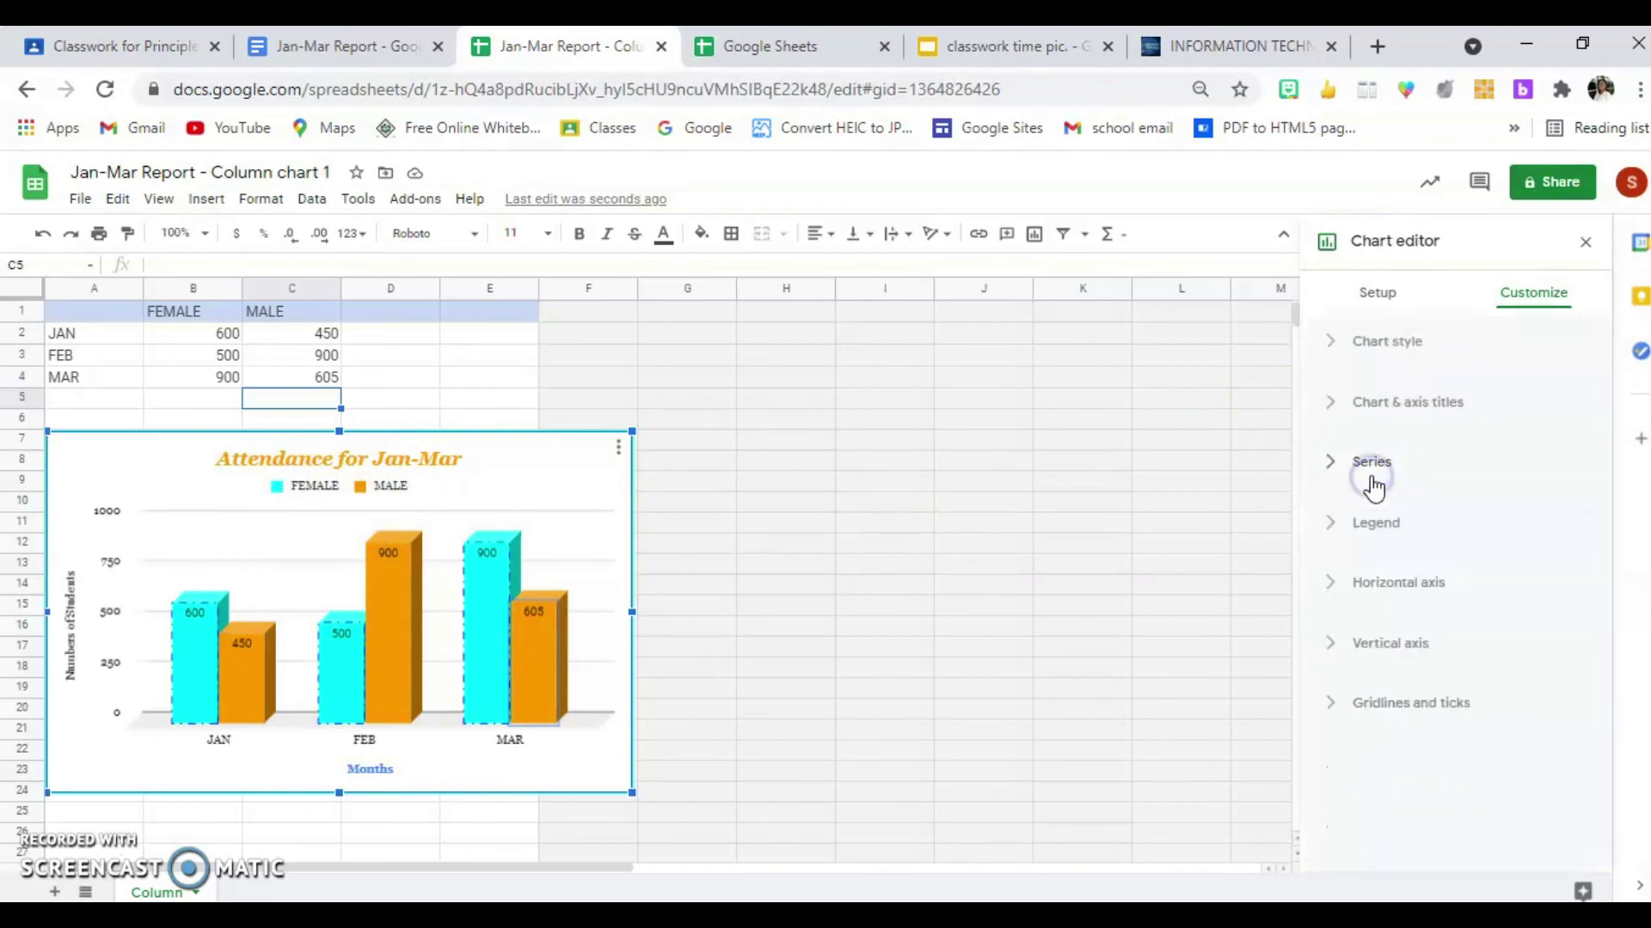
Step: Set the legend position to Right, after briefly trying Left
click(1329, 533)
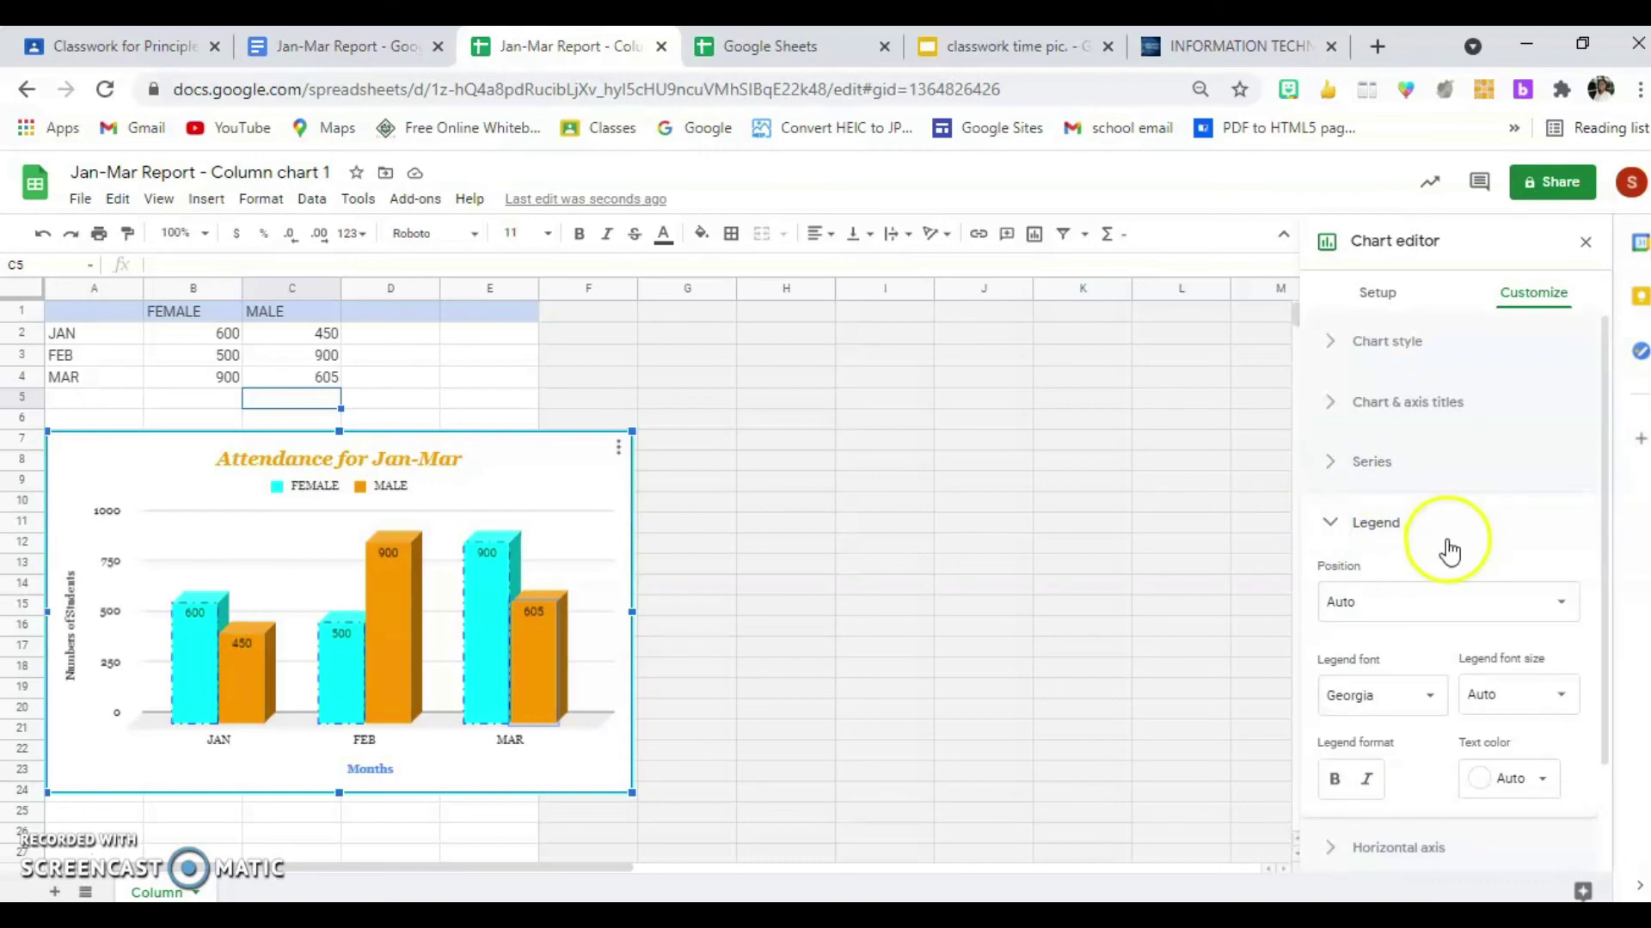
click(1537, 600)
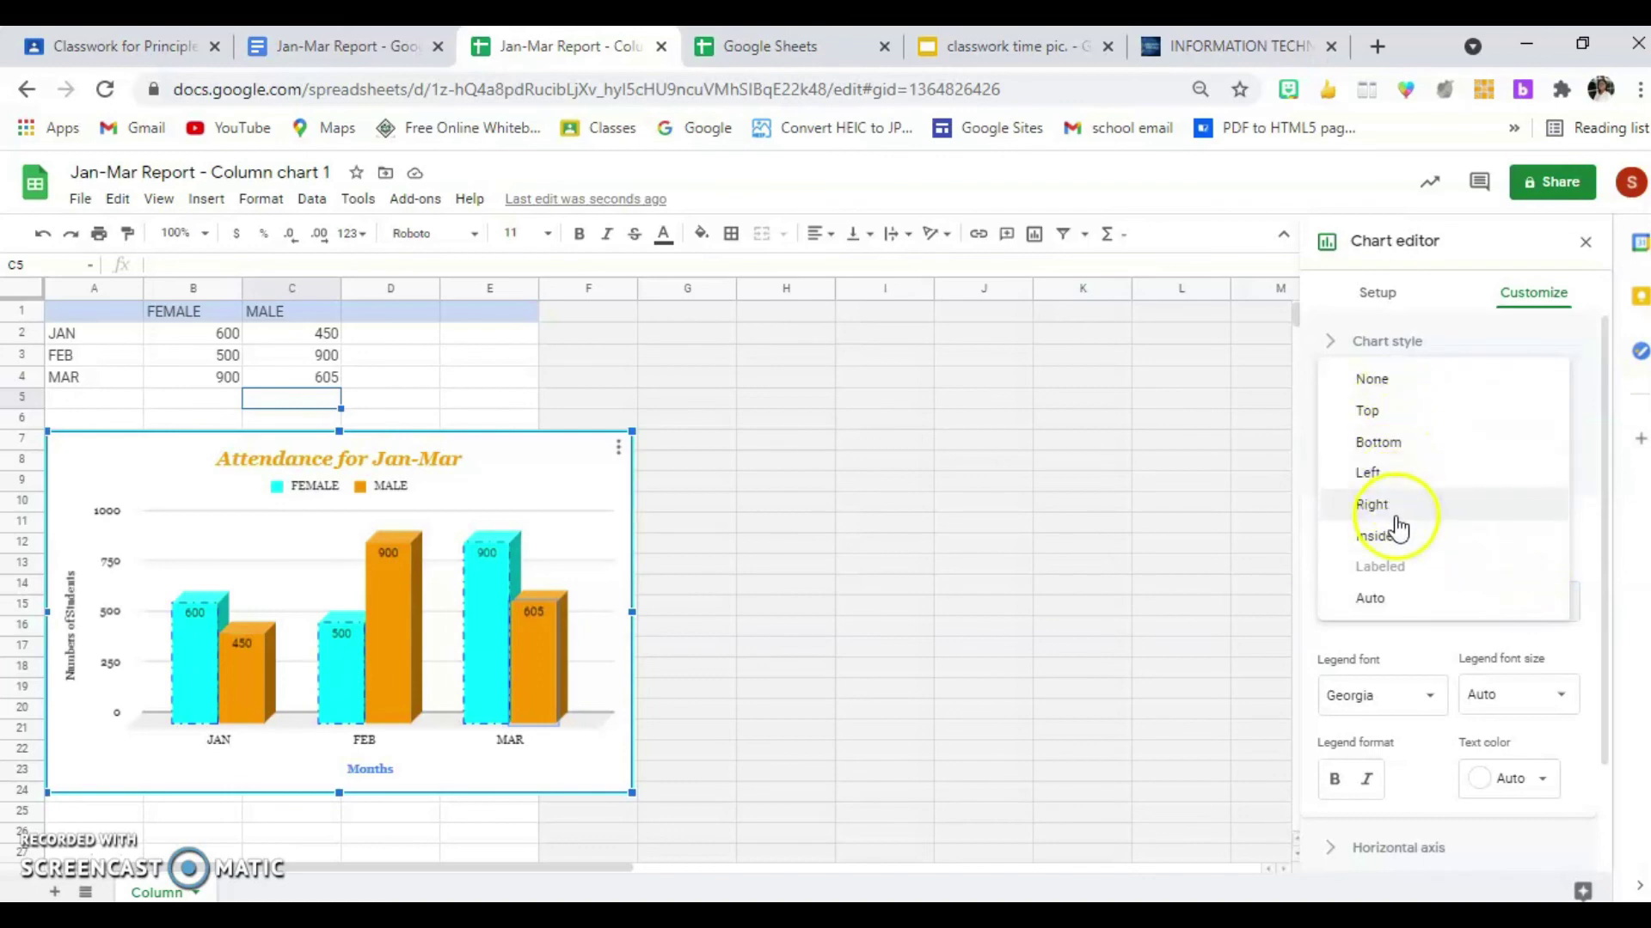
click(1399, 474)
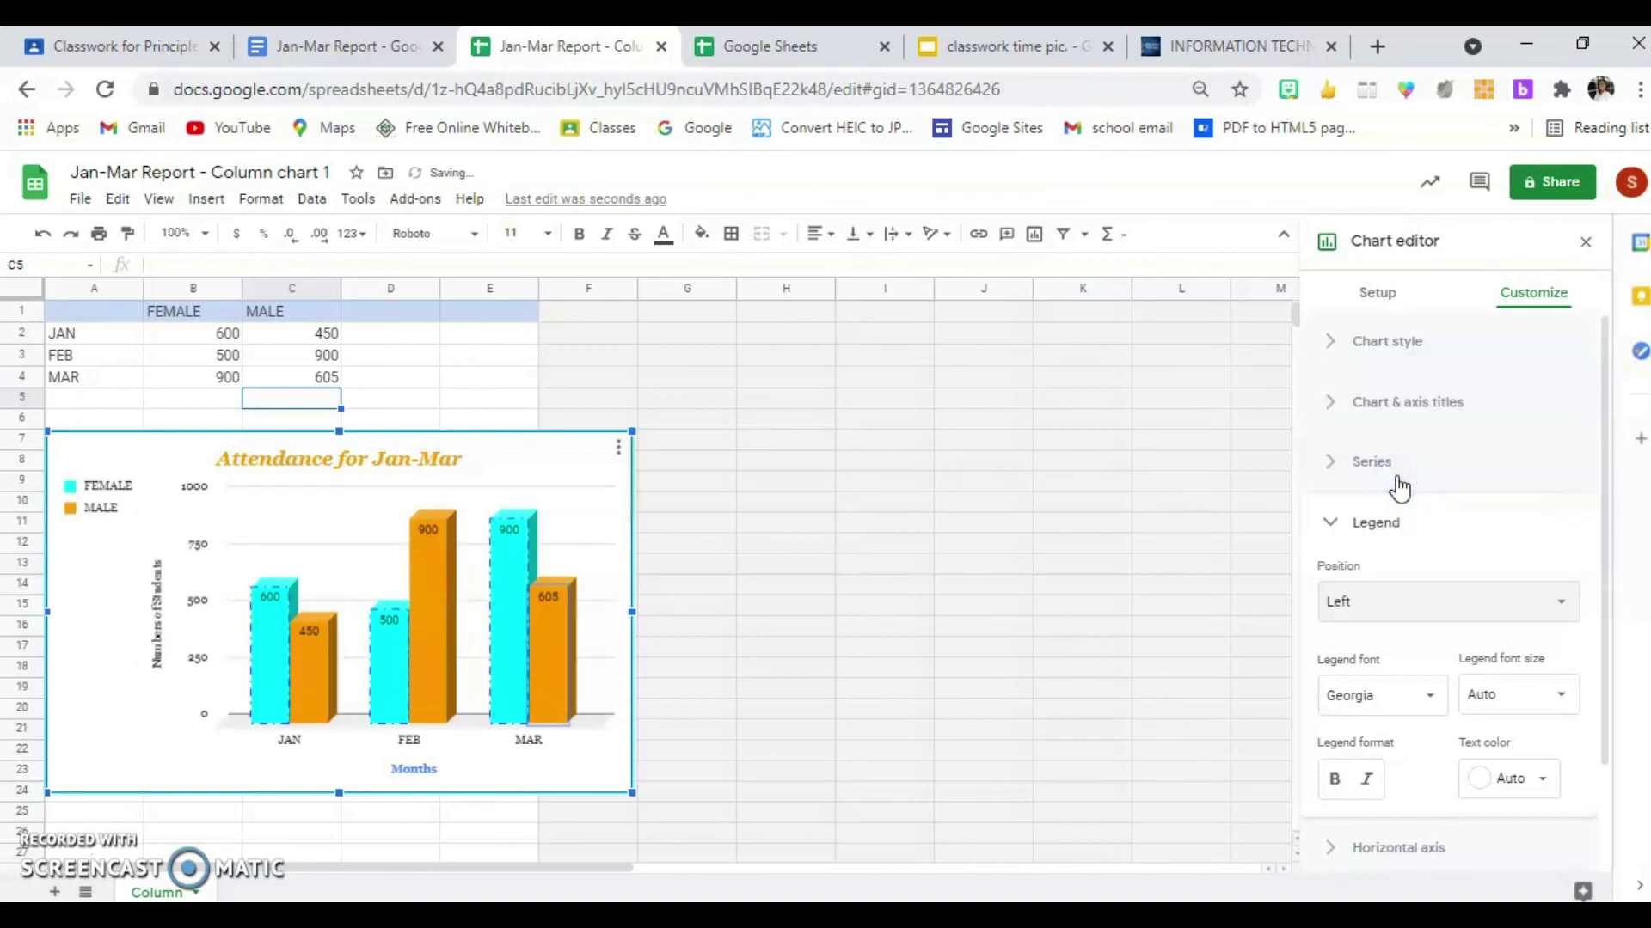
click(1404, 497)
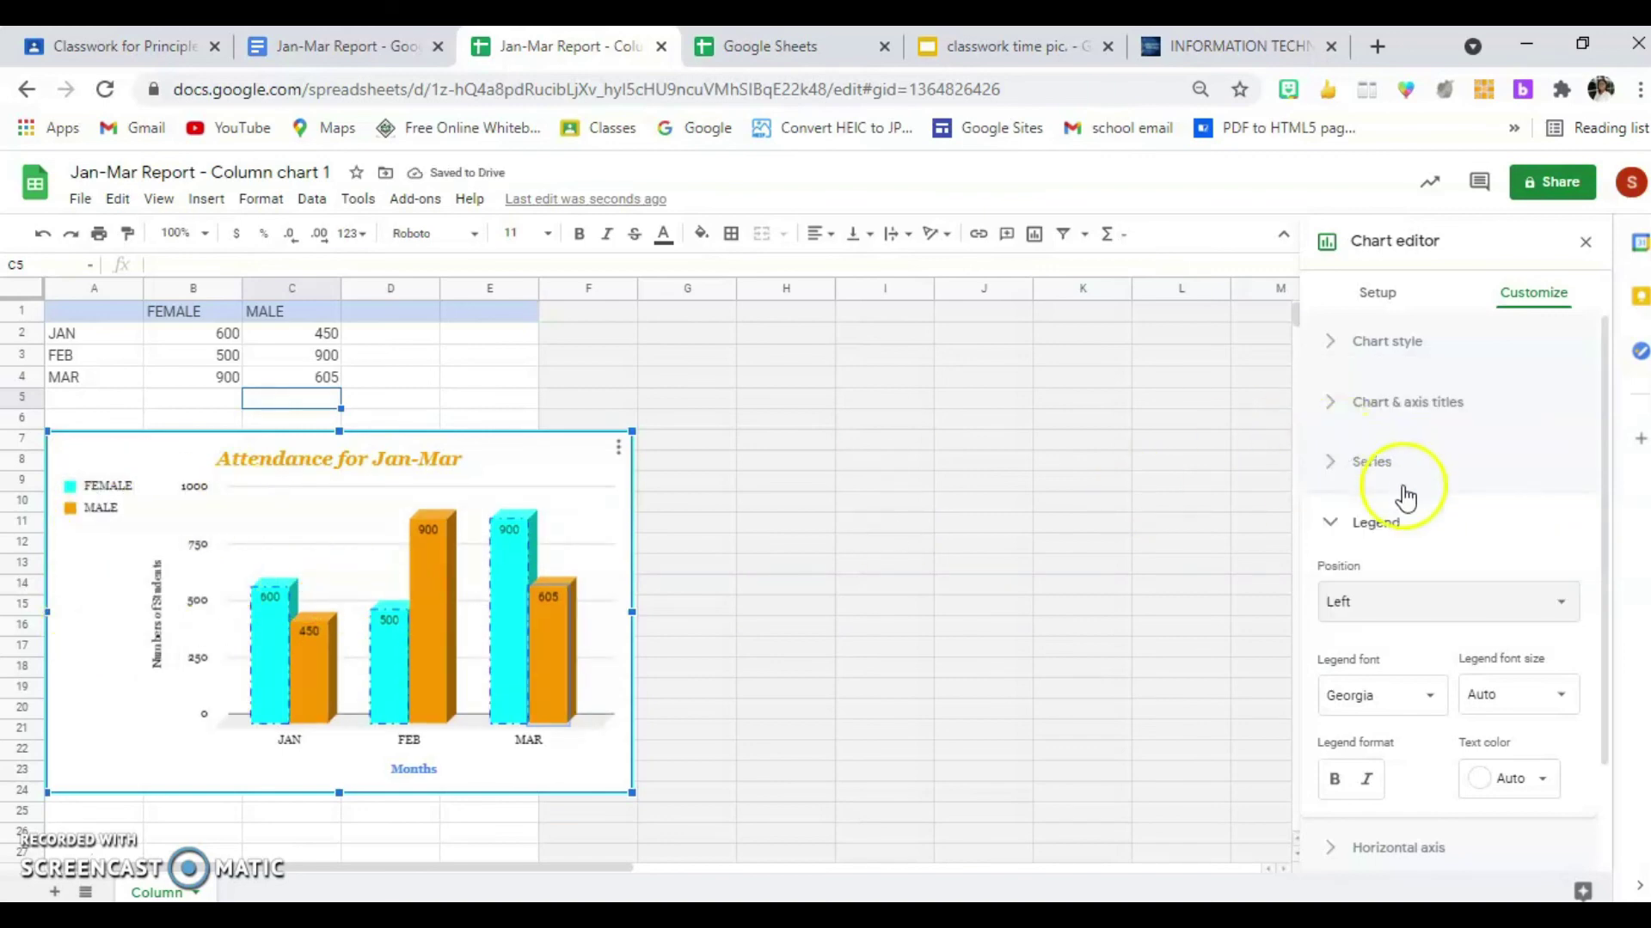
click(1513, 591)
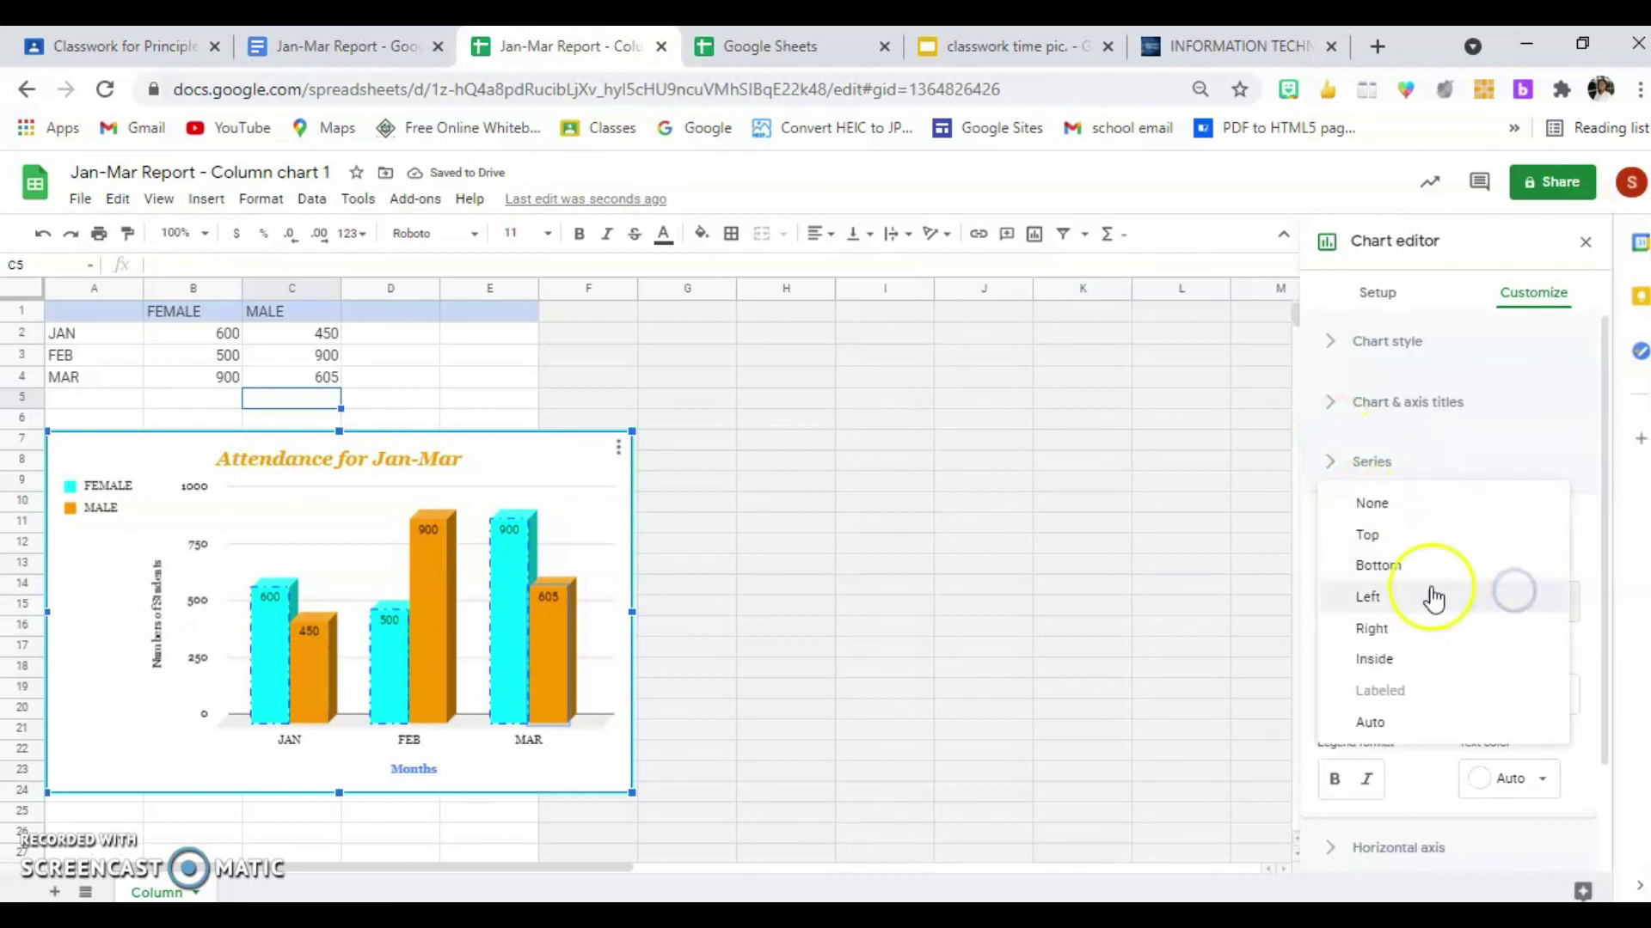
click(1419, 629)
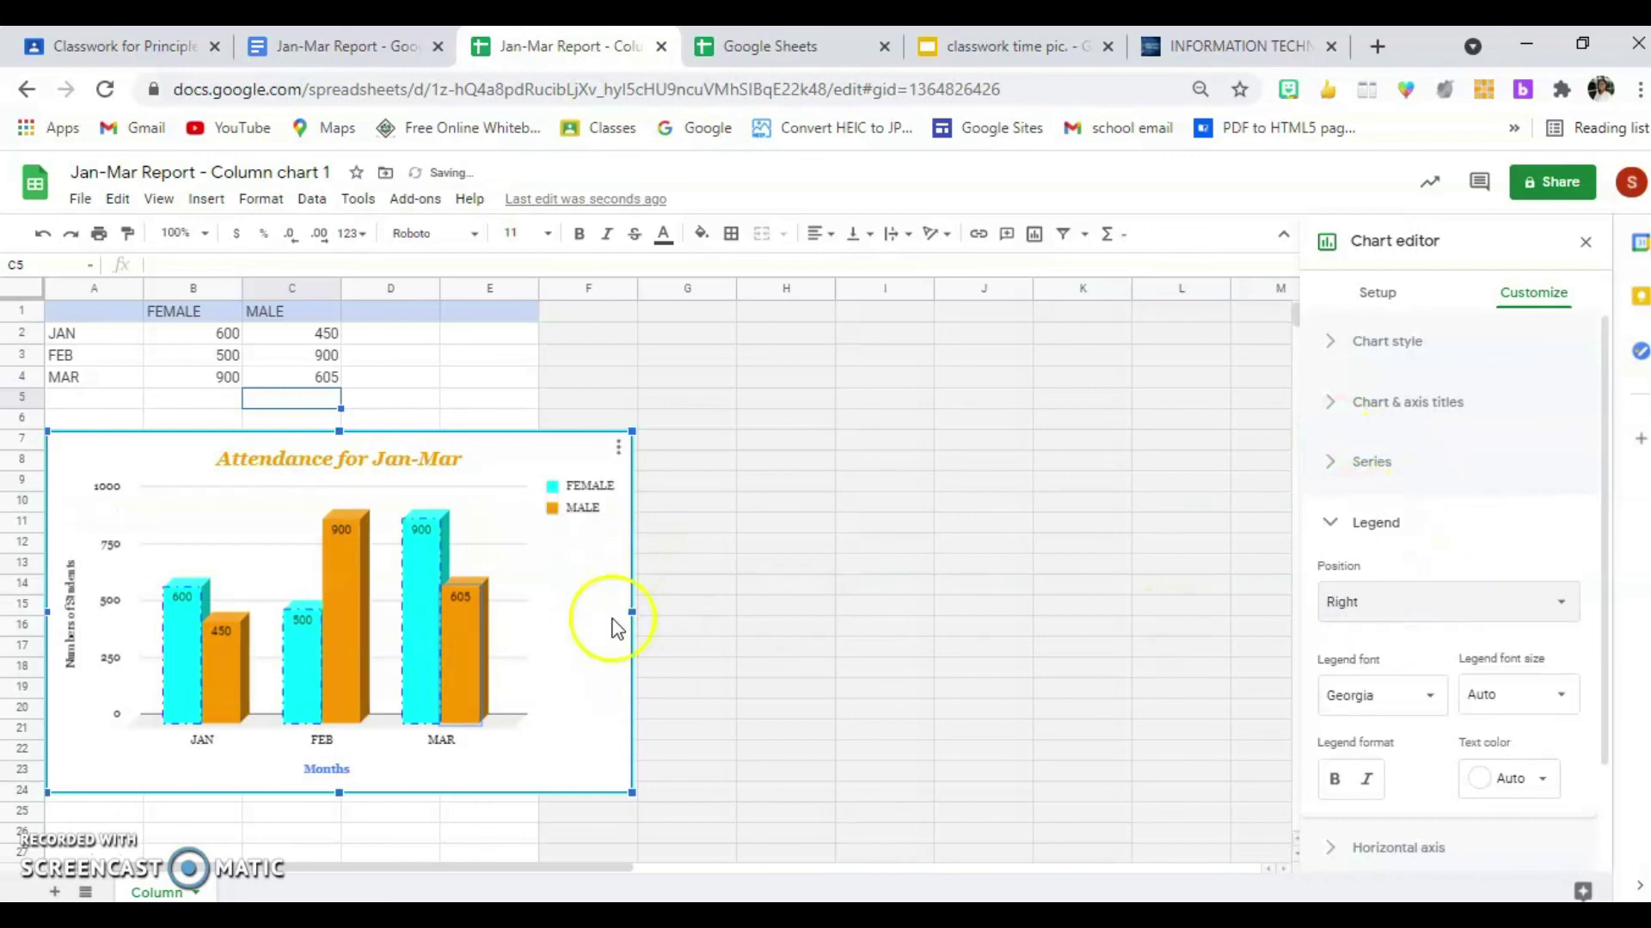
scroll(1539, 673, down, 1)
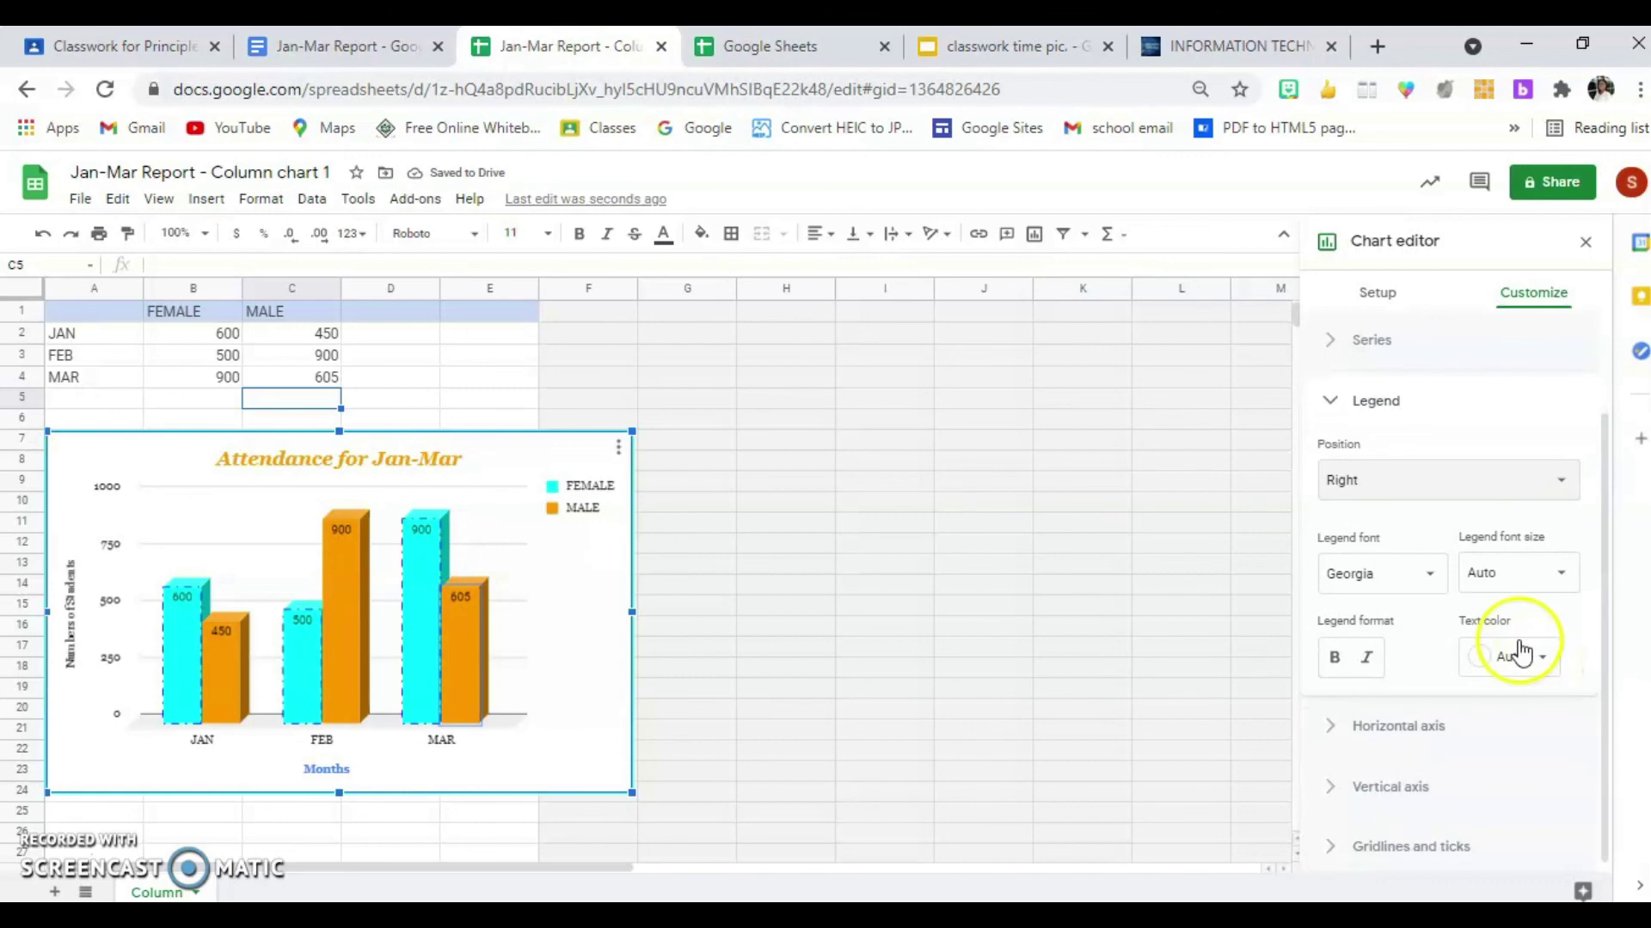
Step: Collapse the Legend and Horizontal axis sections and close the Chart editor
click(1332, 402)
click(1333, 585)
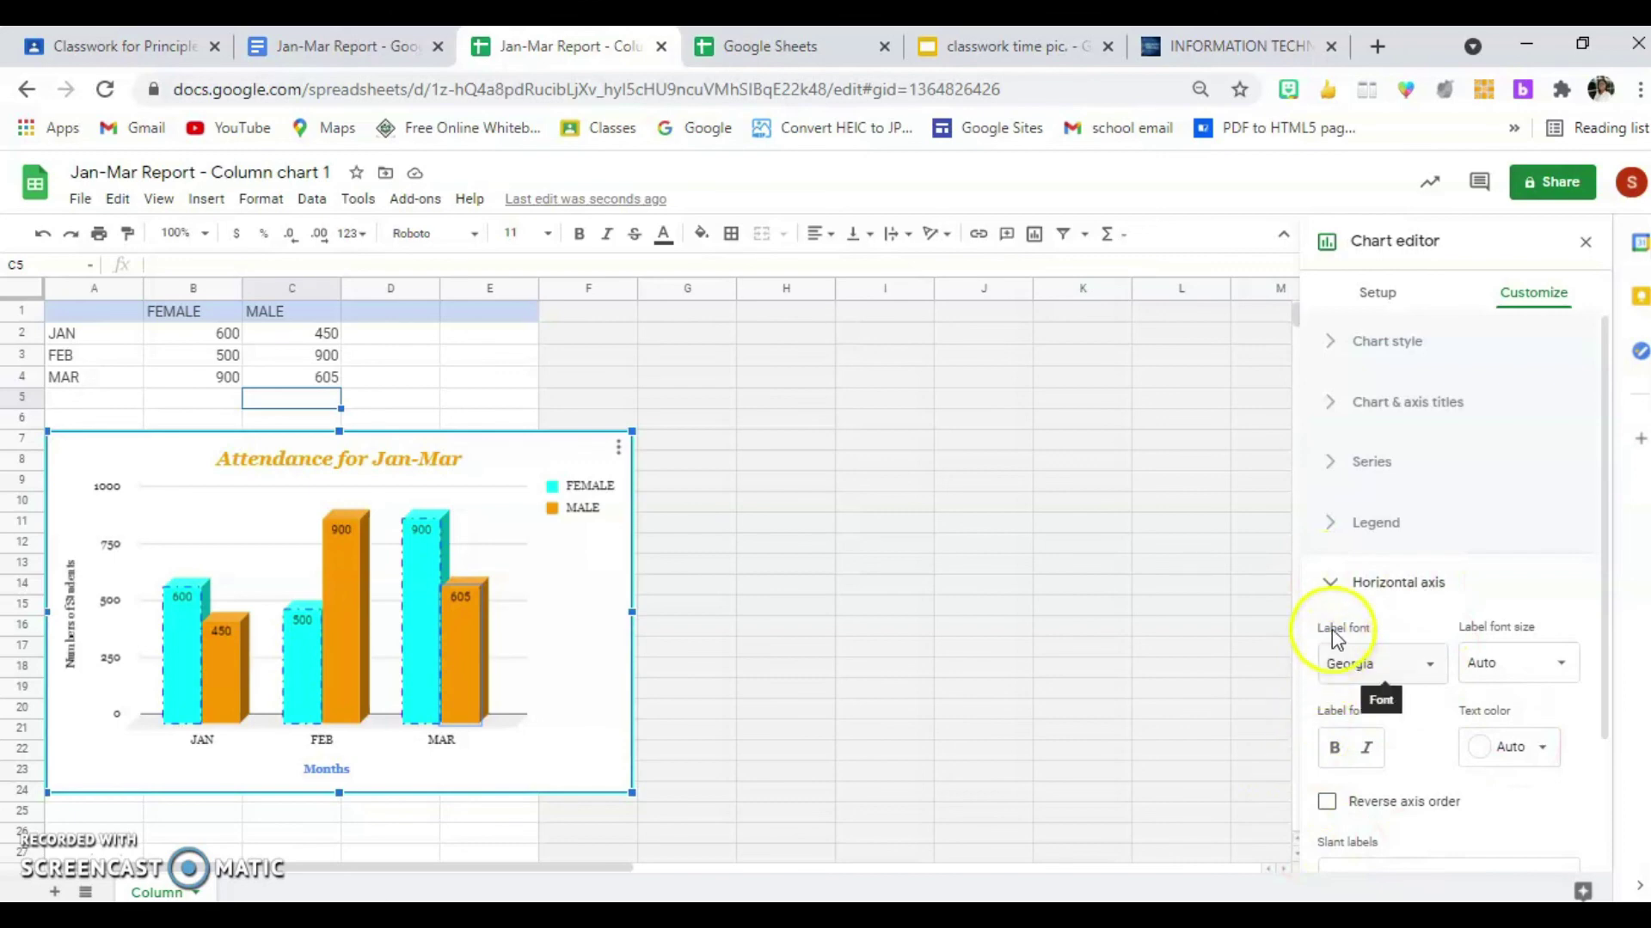
click(1335, 580)
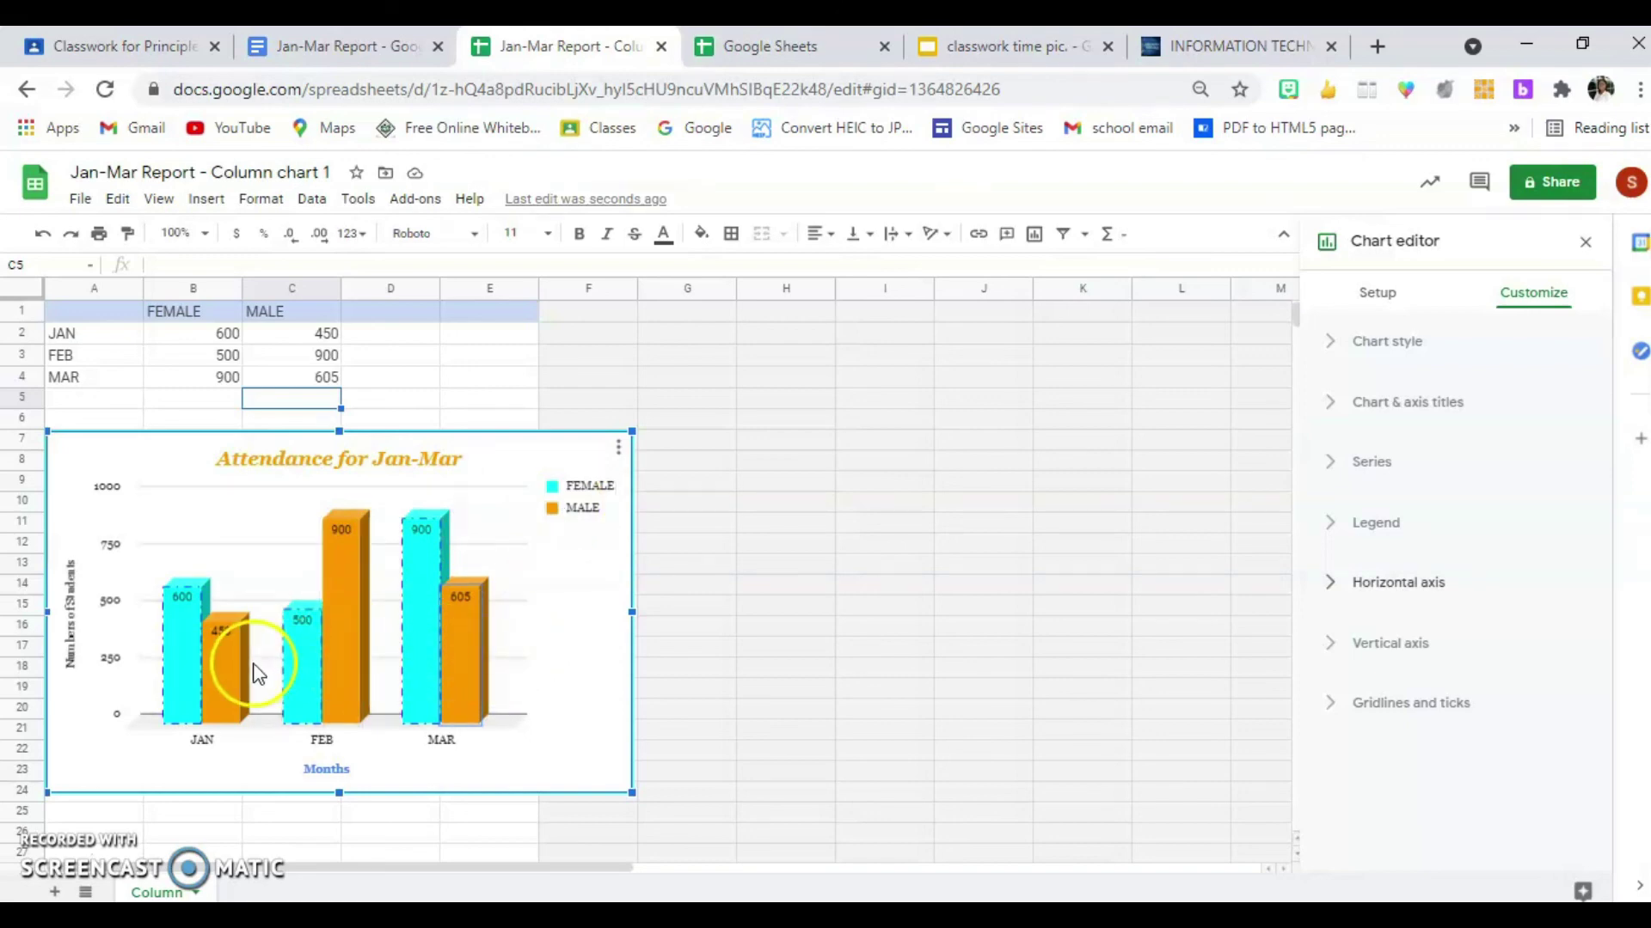
click(188, 679)
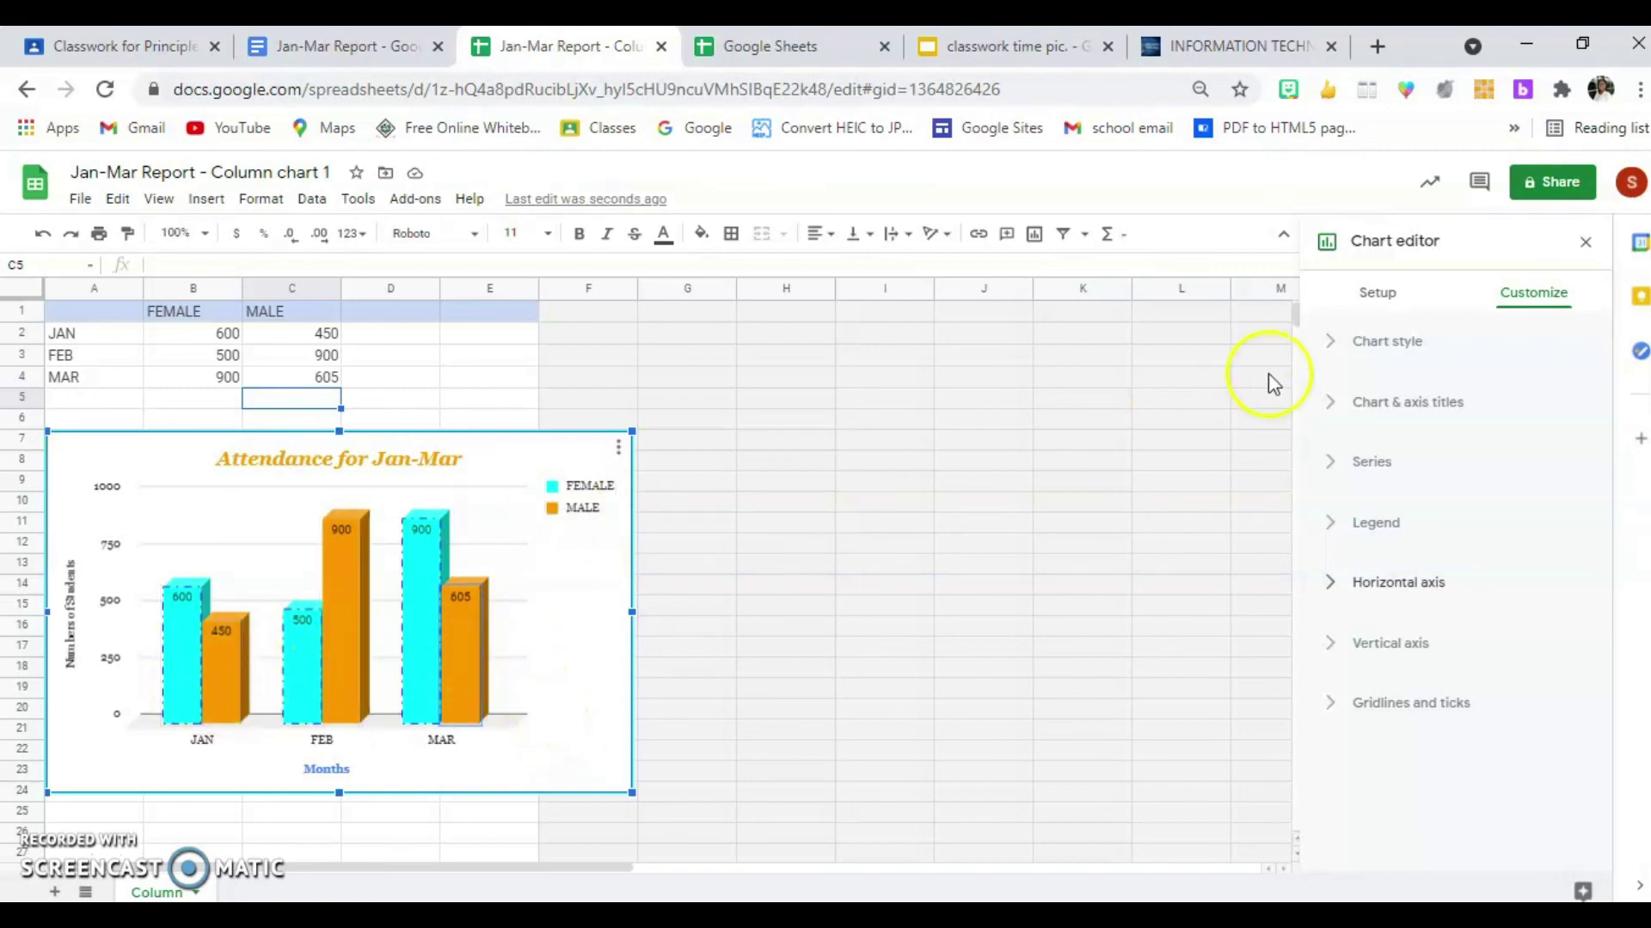
click(1586, 241)
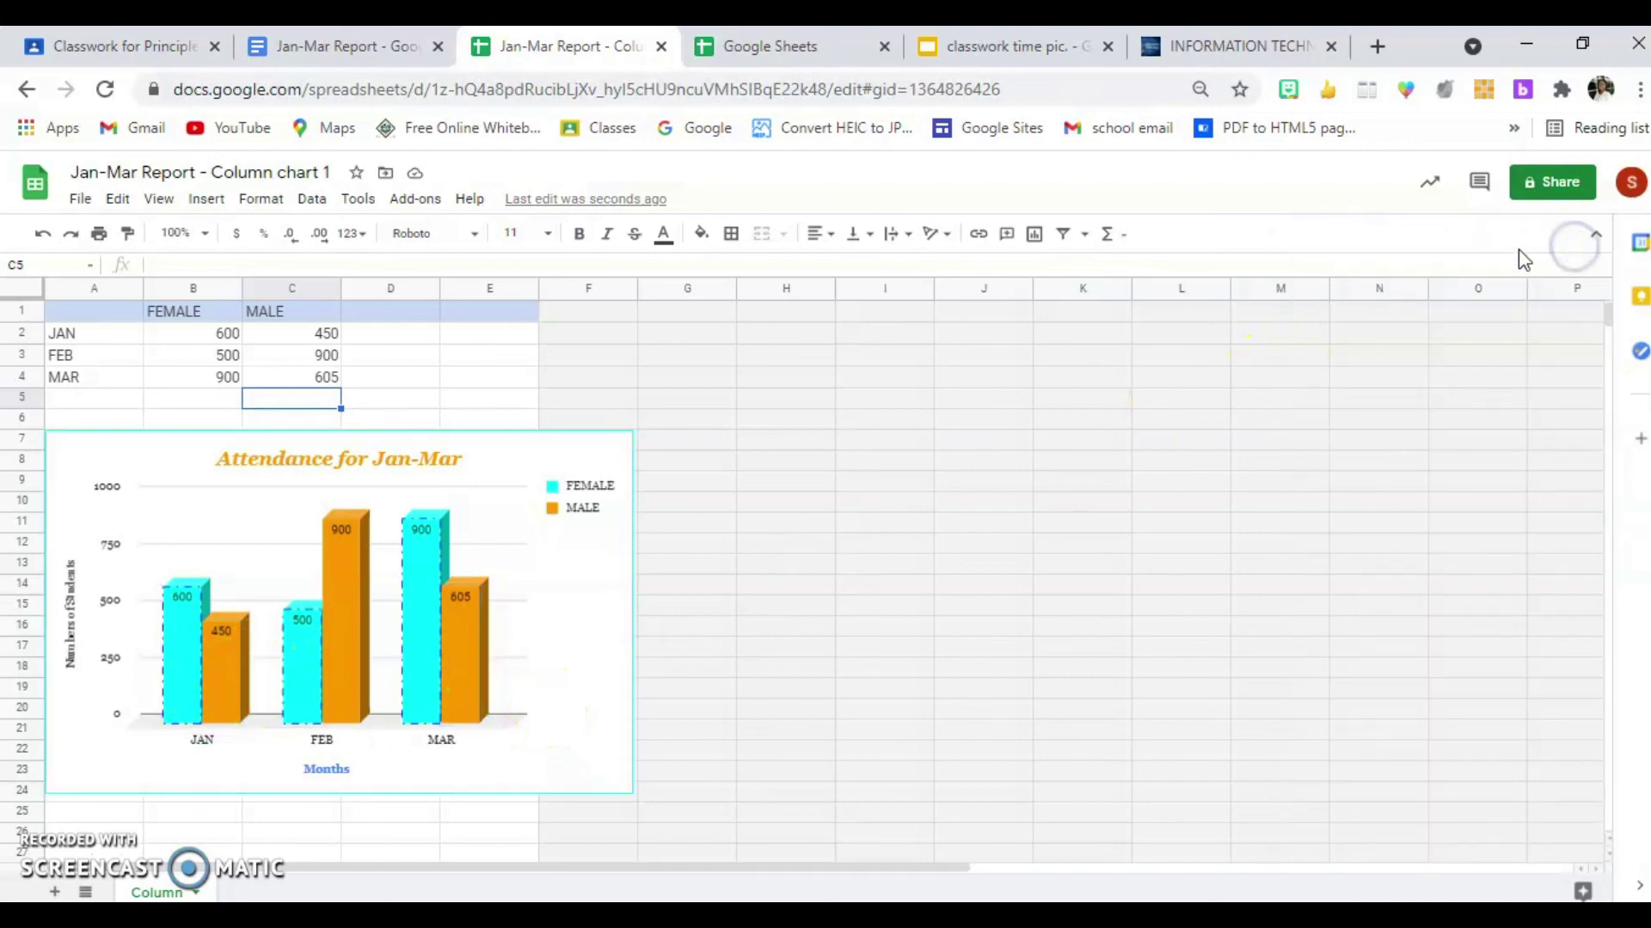
Step: Update the linked chart in the Jan-Mar Report document and add a new line below it
click(368, 51)
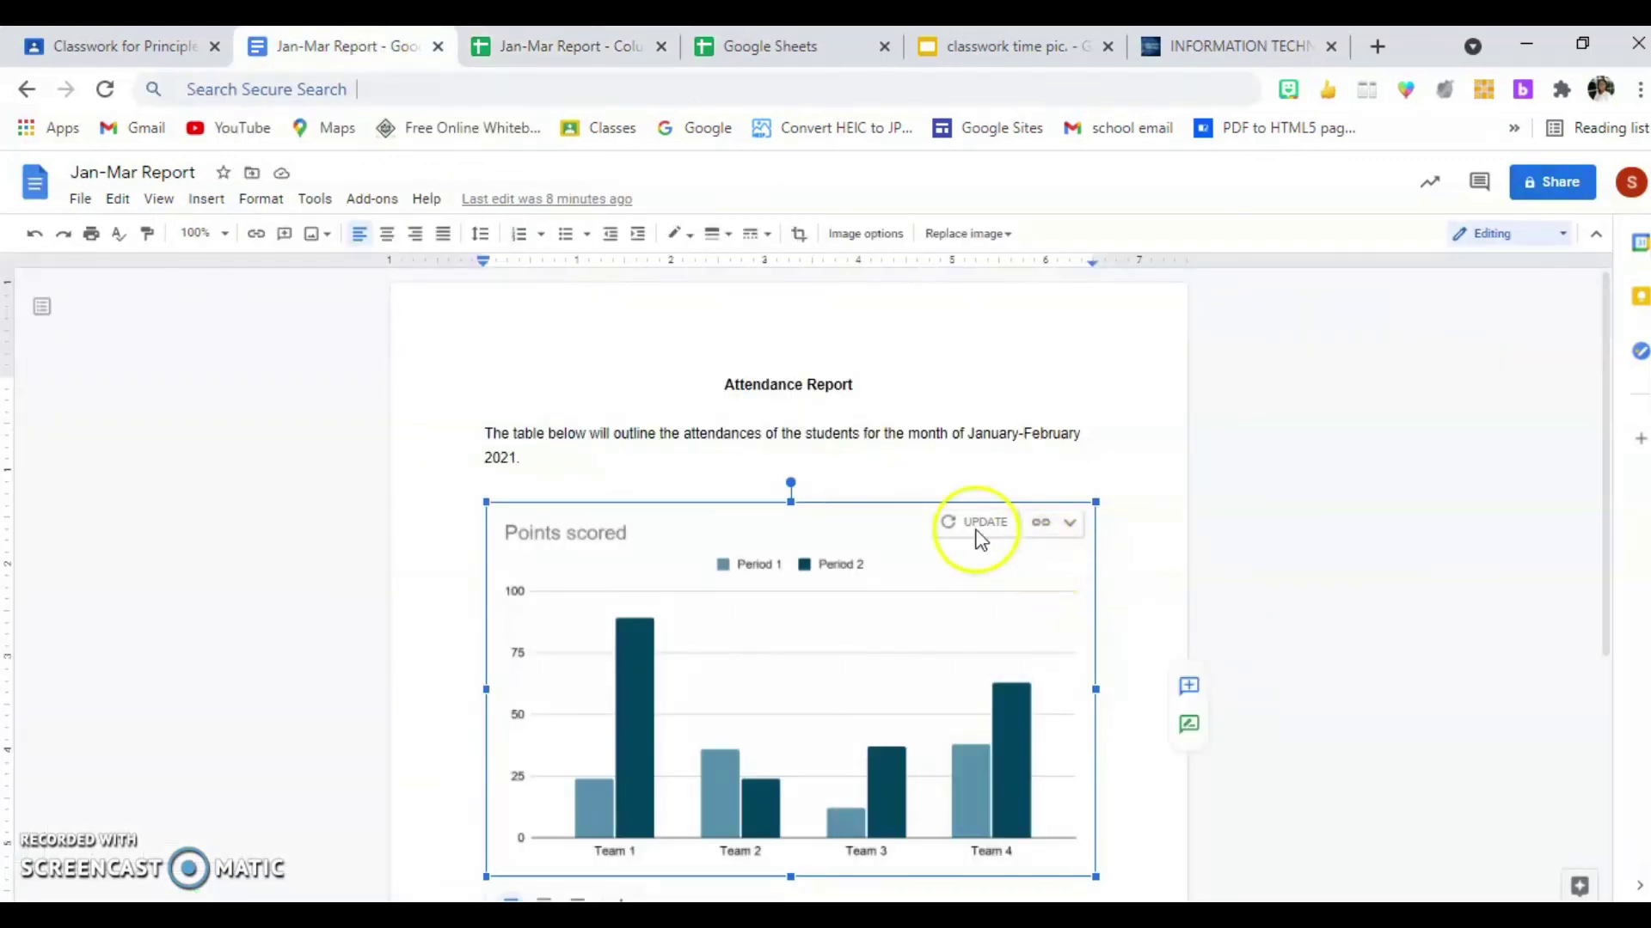
click(977, 531)
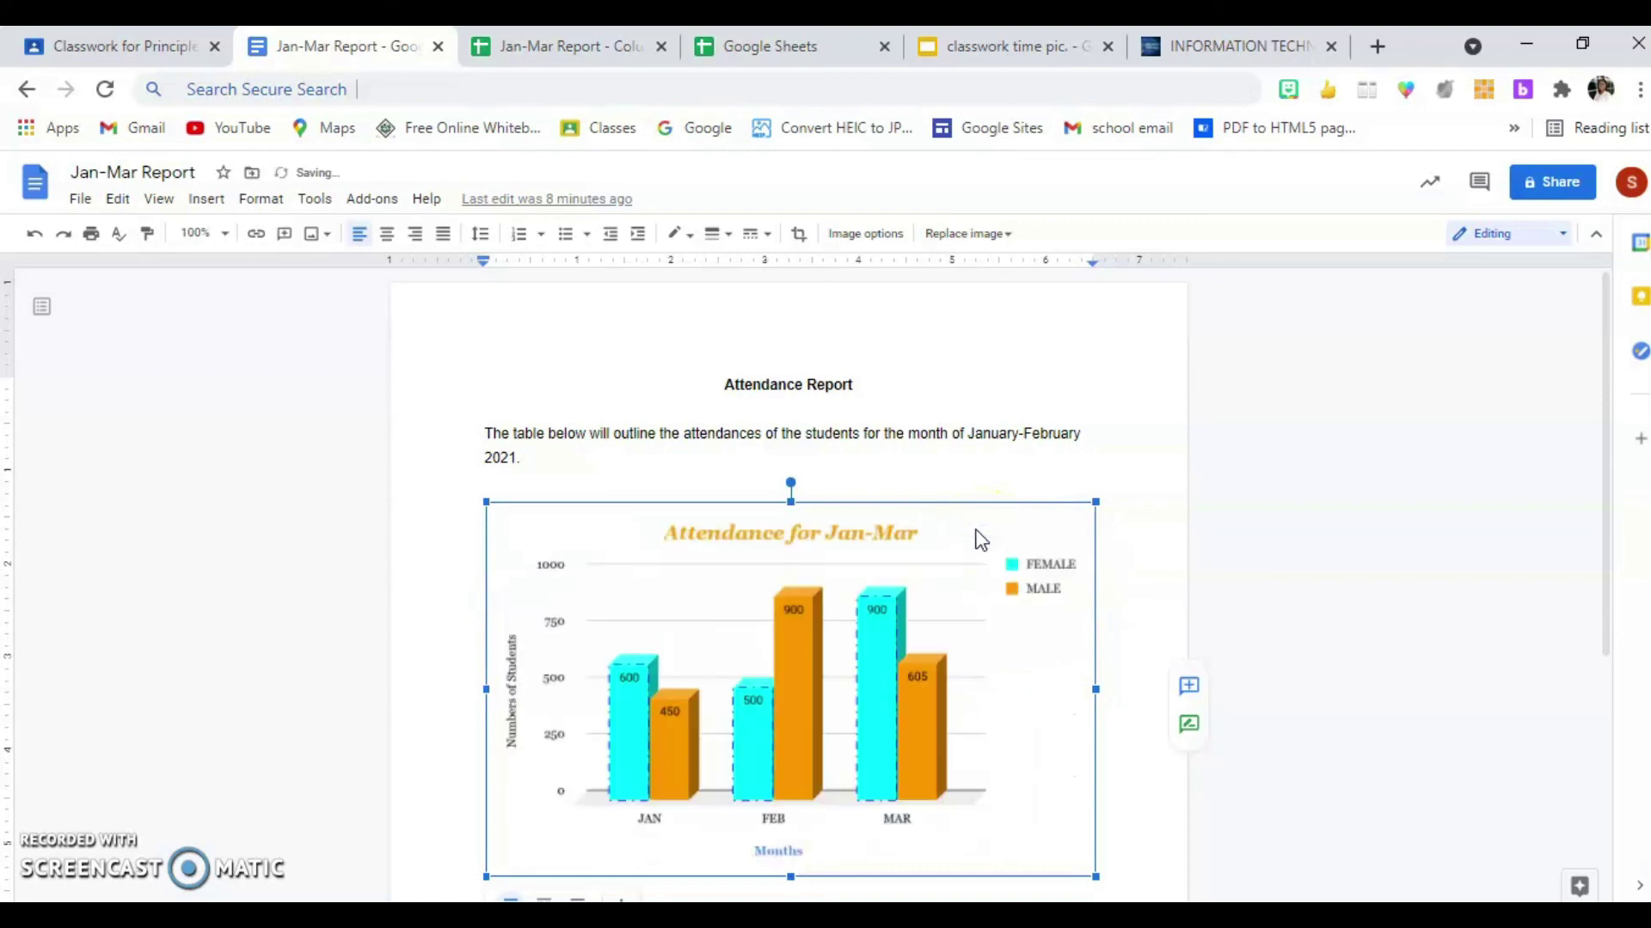
click(1155, 582)
key(Return)
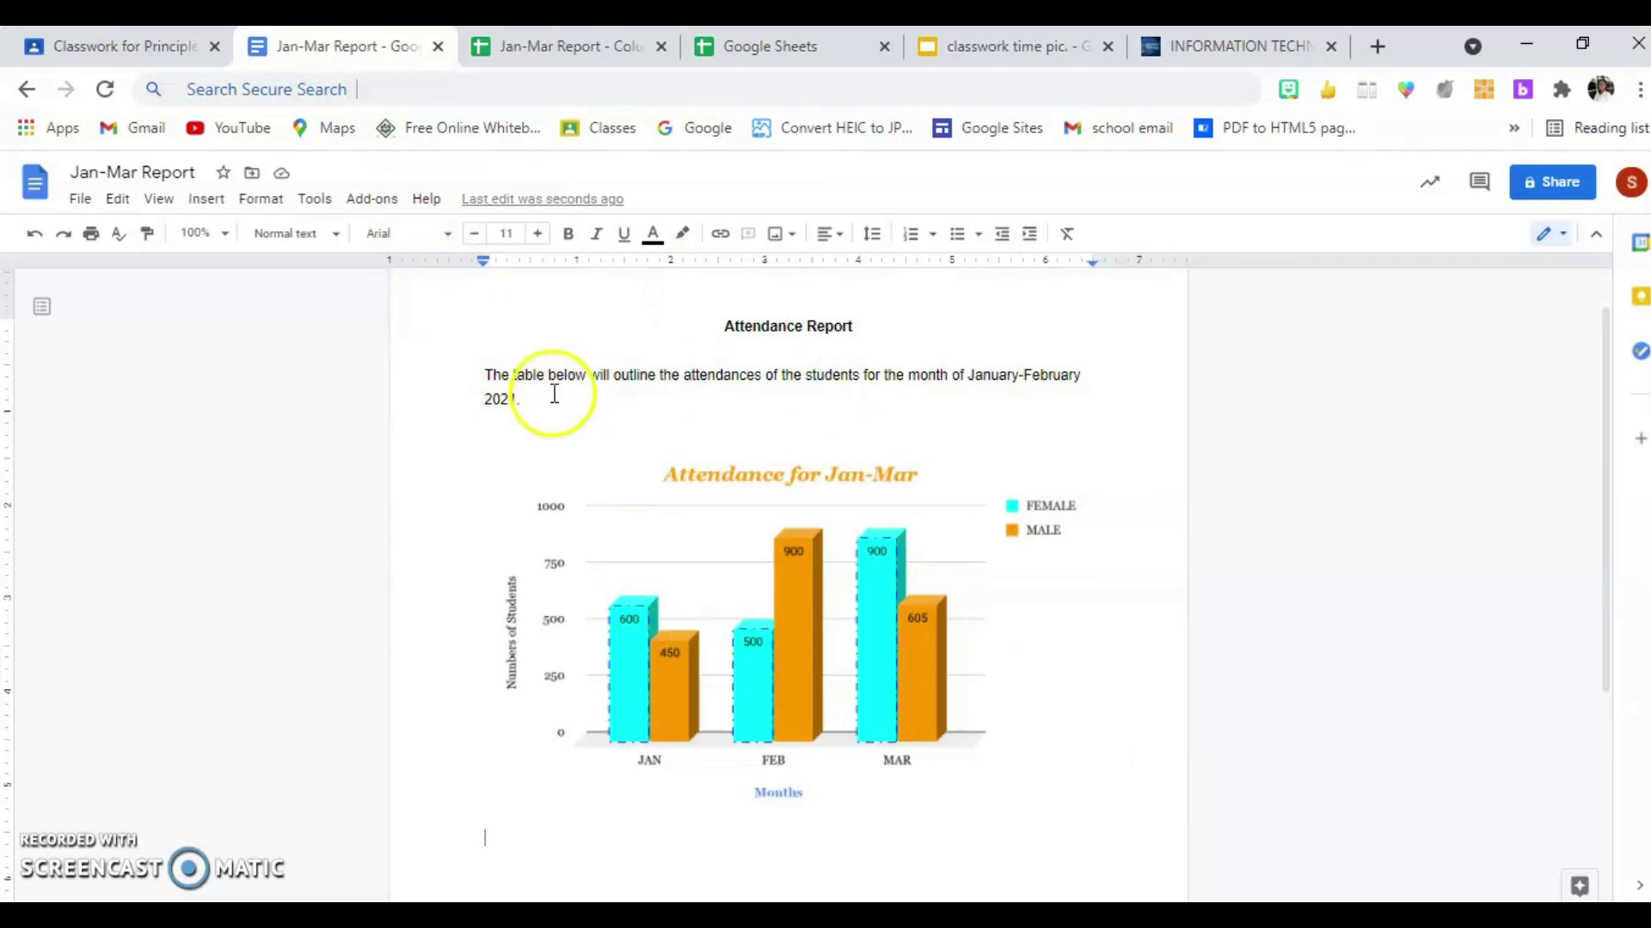
click(557, 49)
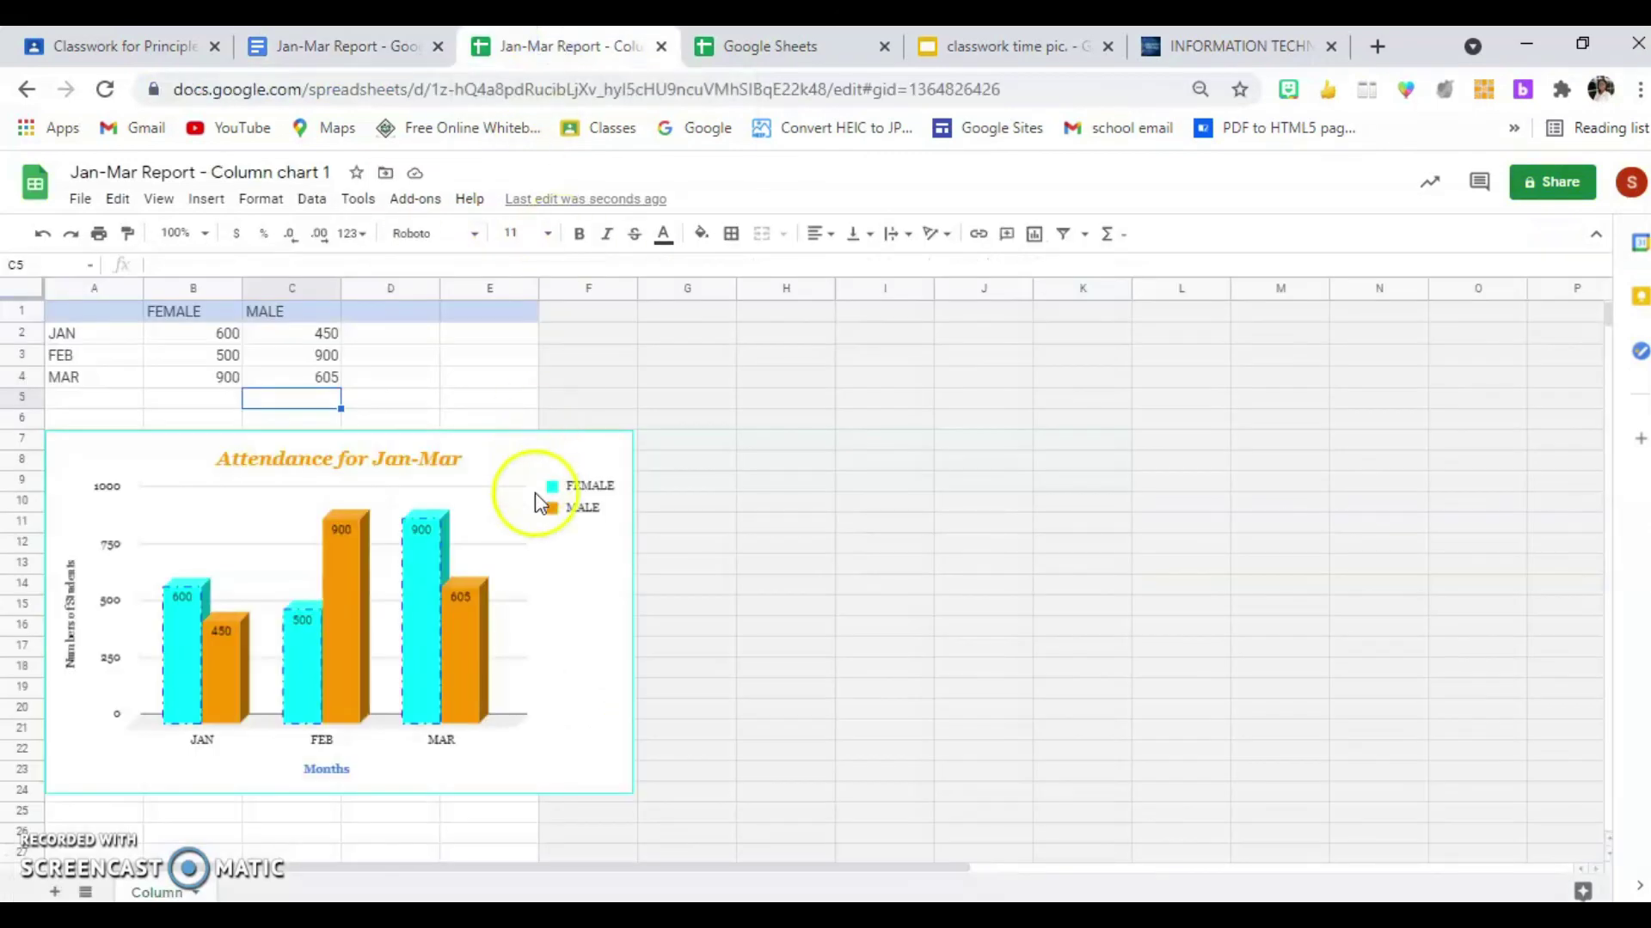
click(303, 43)
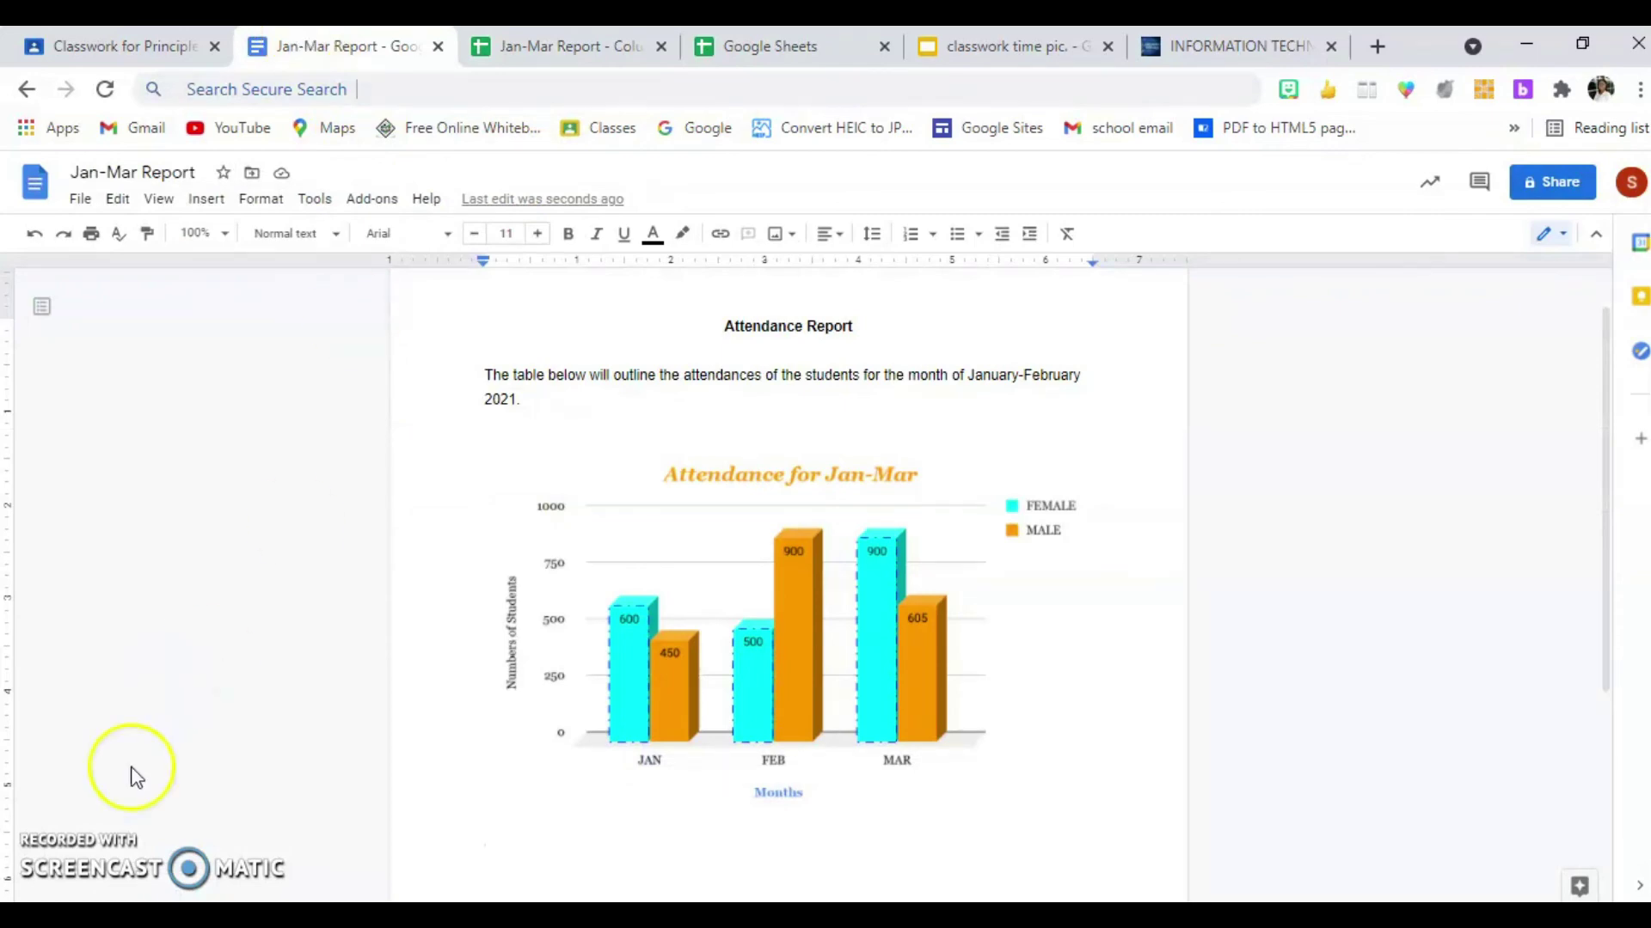